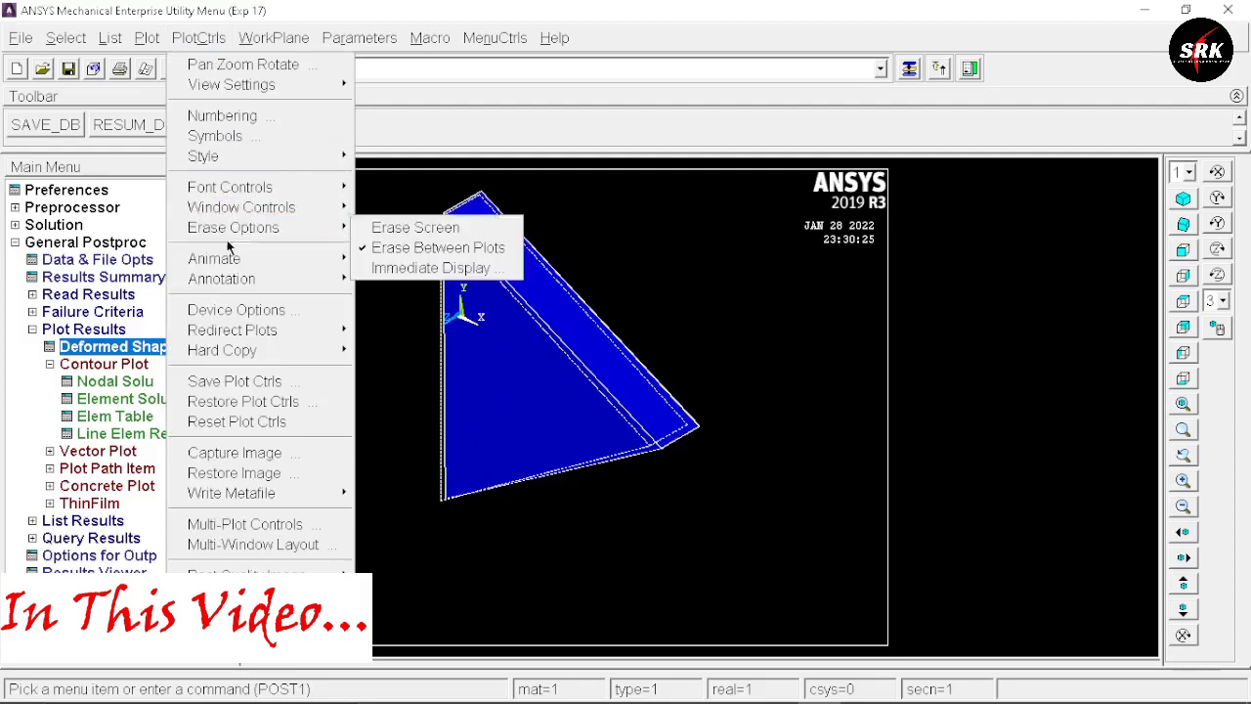
- Animate the deformed shape of the solved triangle element
{"action": "left_click", "coordinate": [494, 299]}
{"action": "left_click", "coordinate": [506, 466]}
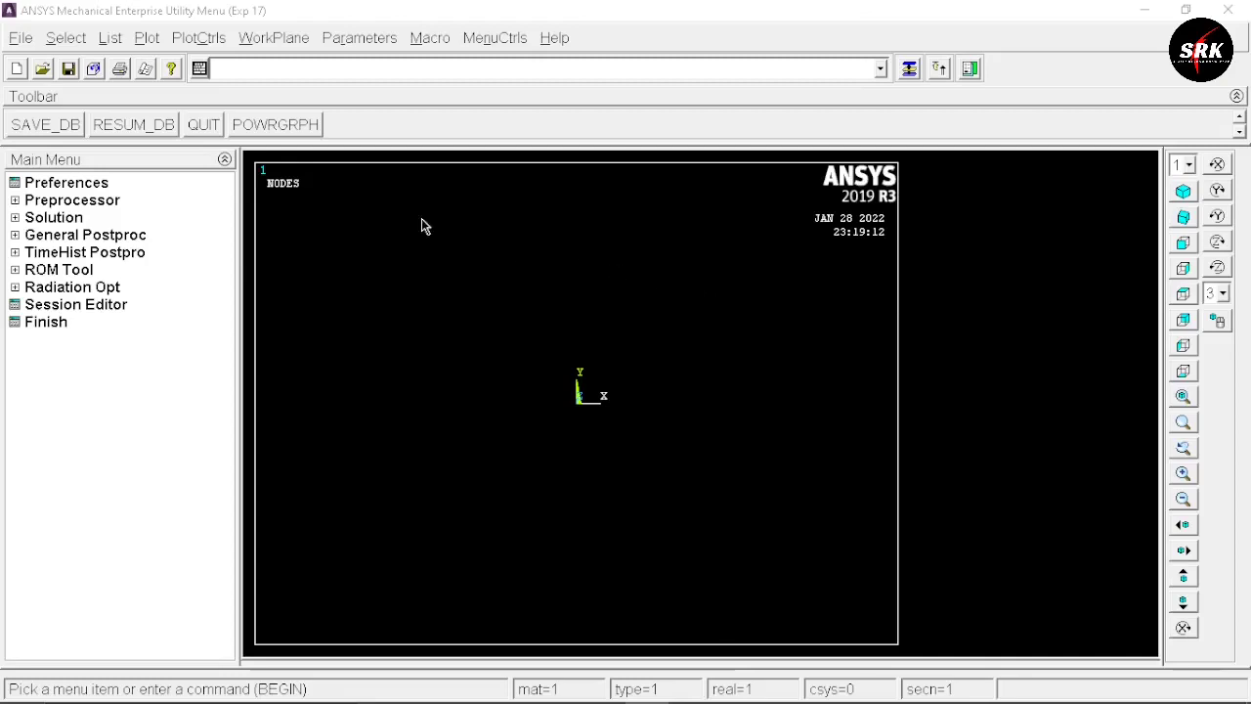
- Clear the database and start a new session without reading start.ans
{"action": "left_click", "coordinate": [20, 39]}
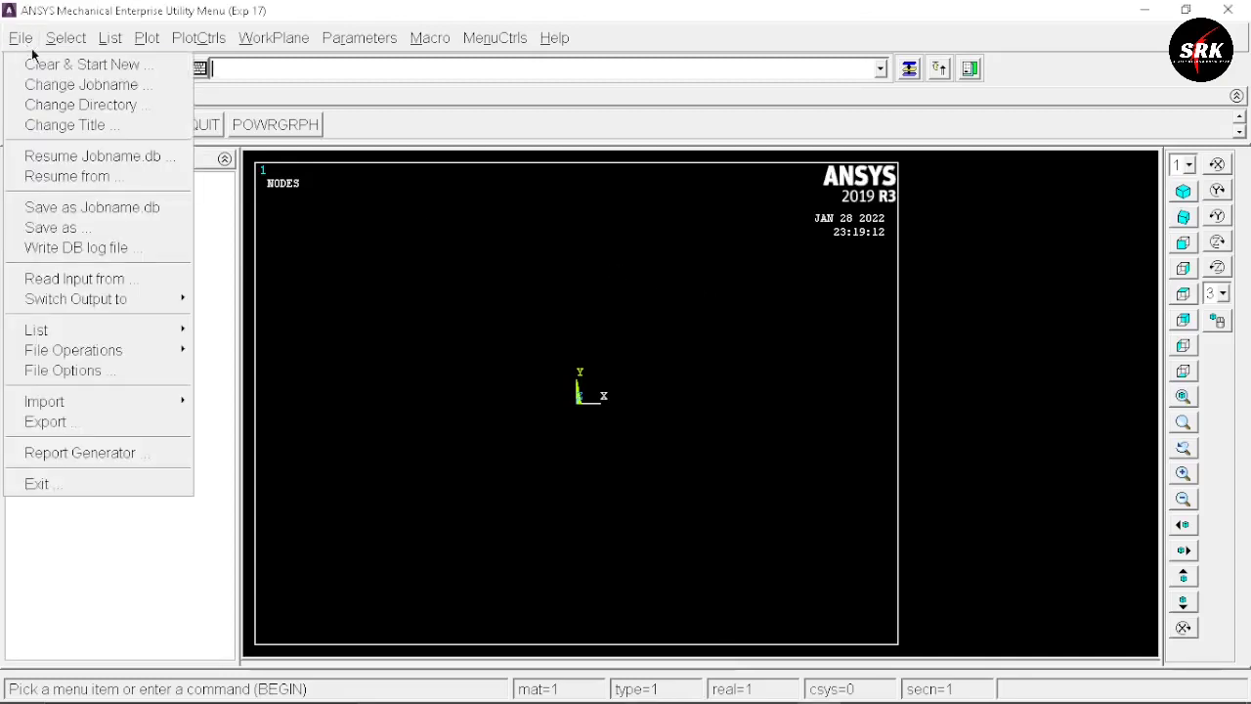
{"action": "left_click", "coordinate": [52, 66]}
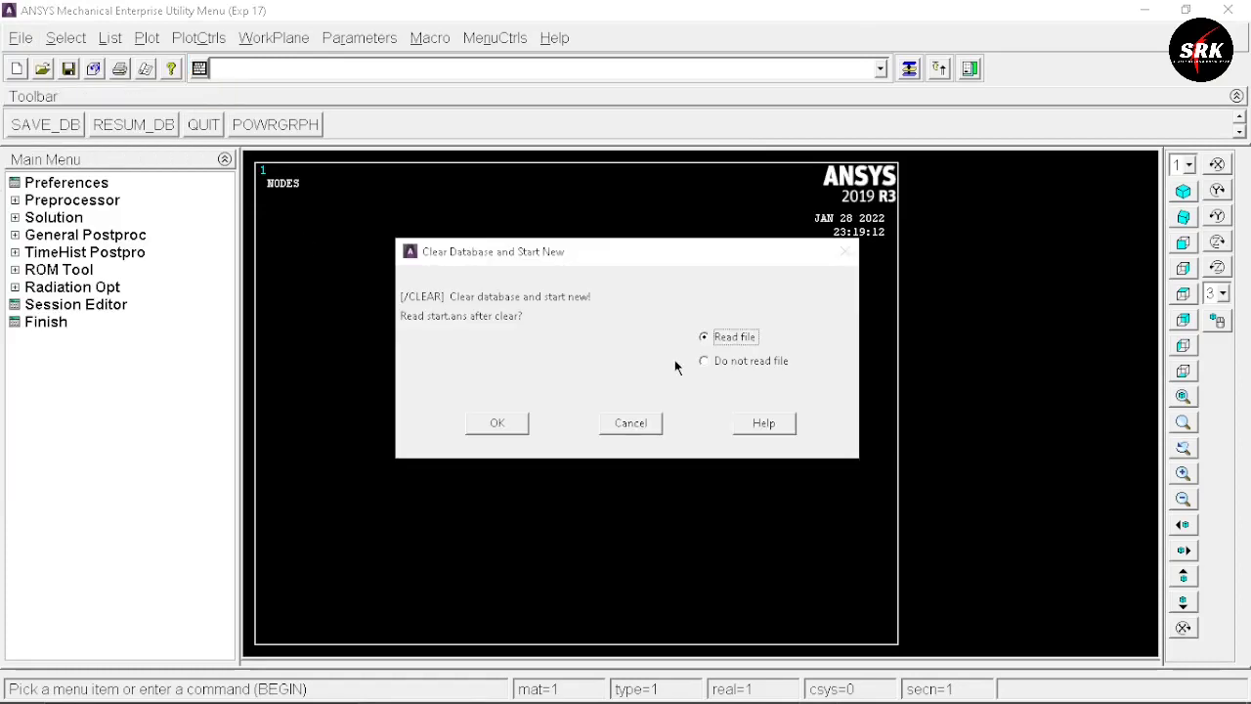
{"action": "left_click", "coordinate": [768, 363]}
{"action": "left_click", "coordinate": [497, 422]}
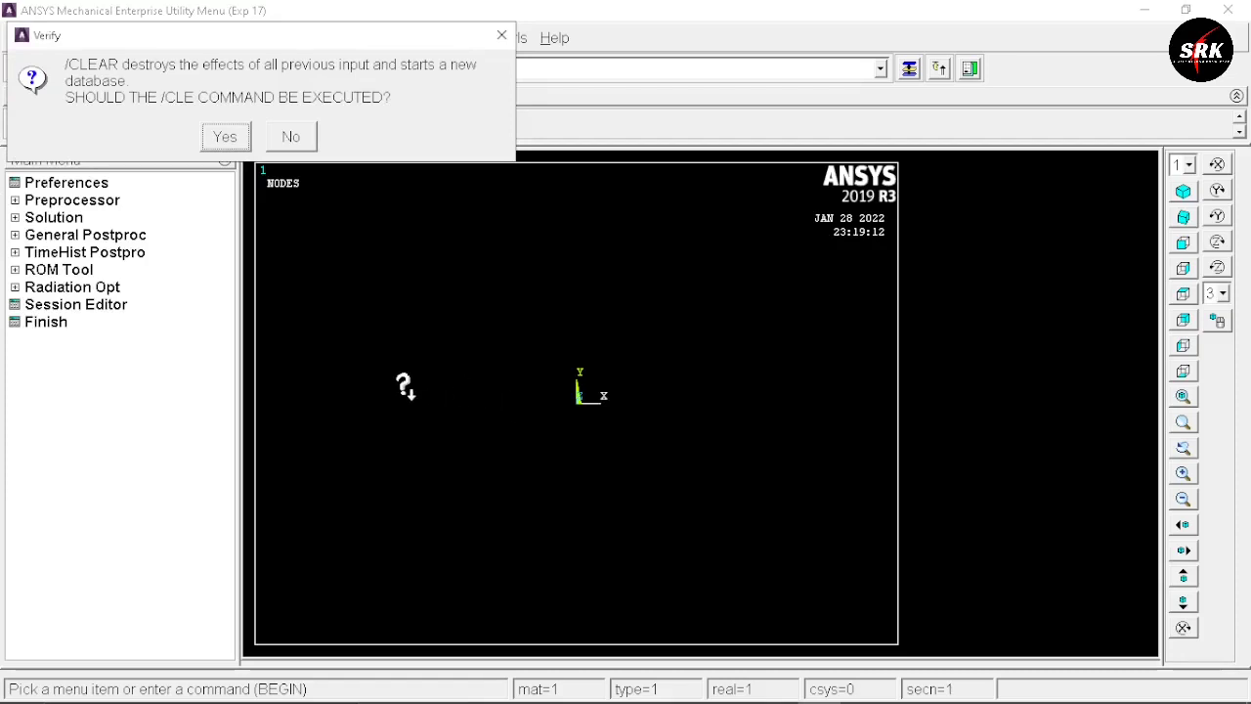
{"action": "left_click", "coordinate": [225, 138]}
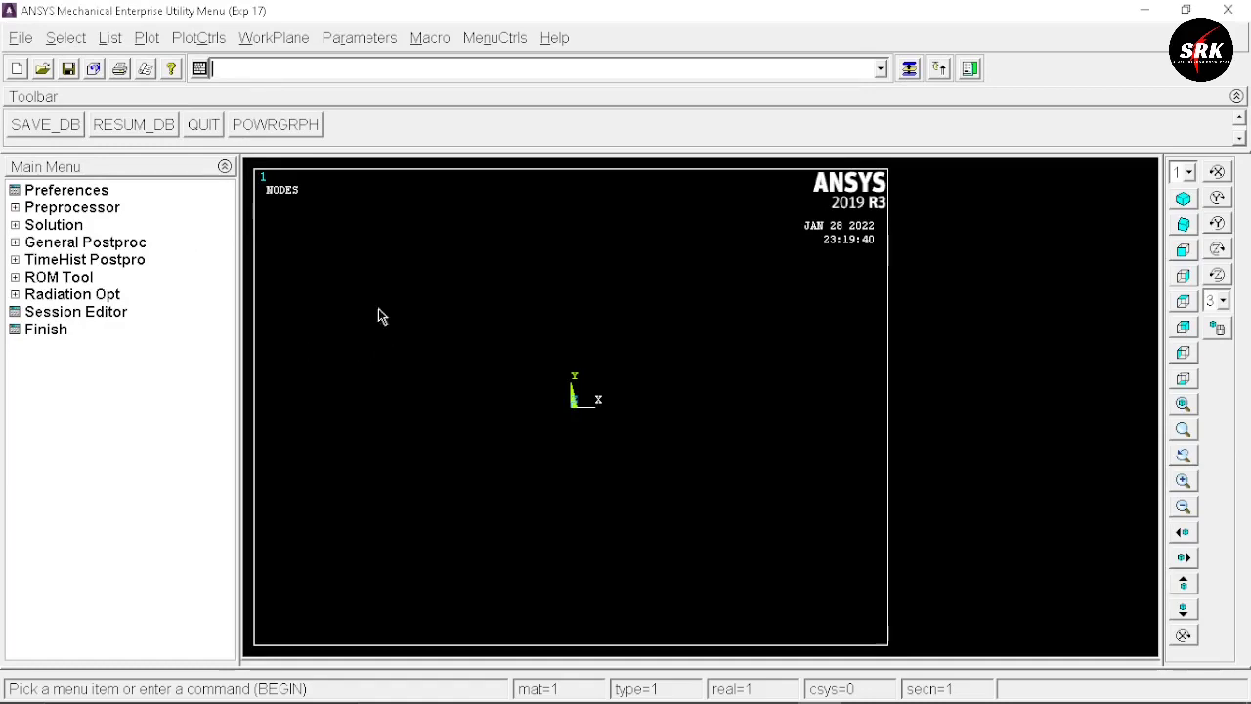
- Restrict the GUI menu filtering preferences to Structural analysis
{"action": "left_click", "coordinate": [78, 192]}
{"action": "left_click", "coordinate": [655, 225]}
{"action": "left_click", "coordinate": [460, 519]}
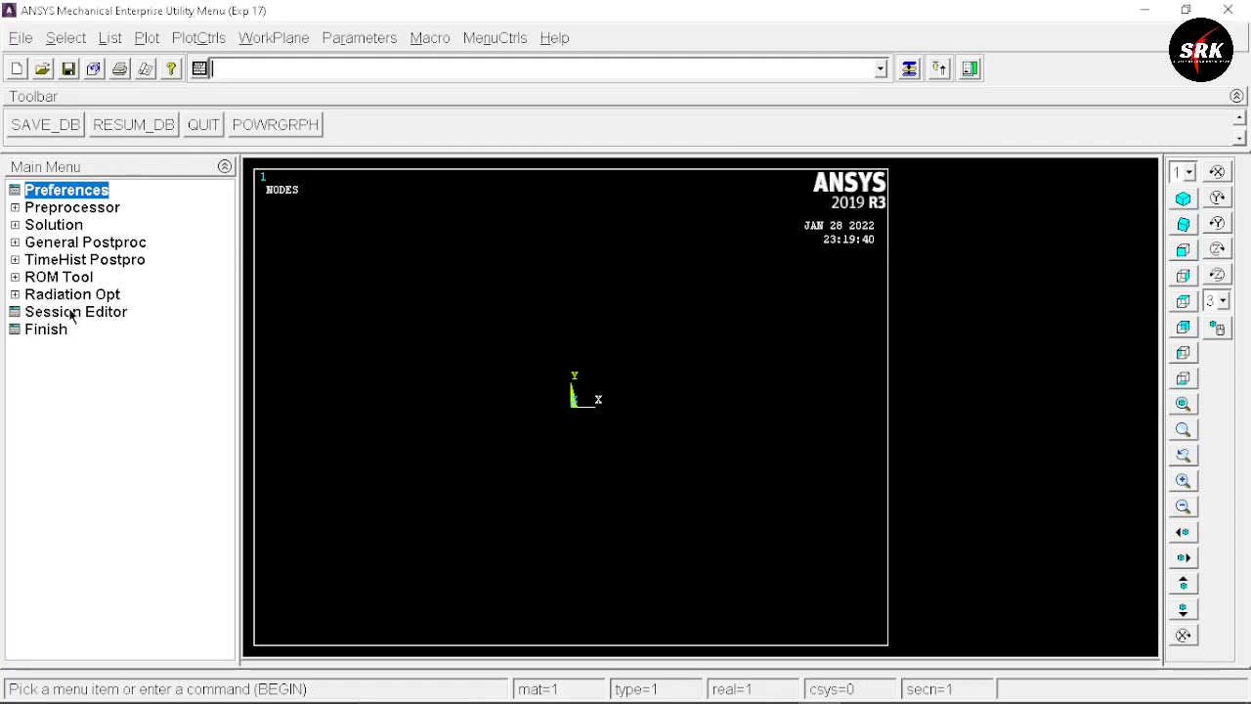
{"action": "left_click", "coordinate": [93, 207]}
- Add element type 1 as Solid Quad 4 node PLANE182 with K3 set to plane stress with thickness
{"action": "left_click", "coordinate": [95, 226]}
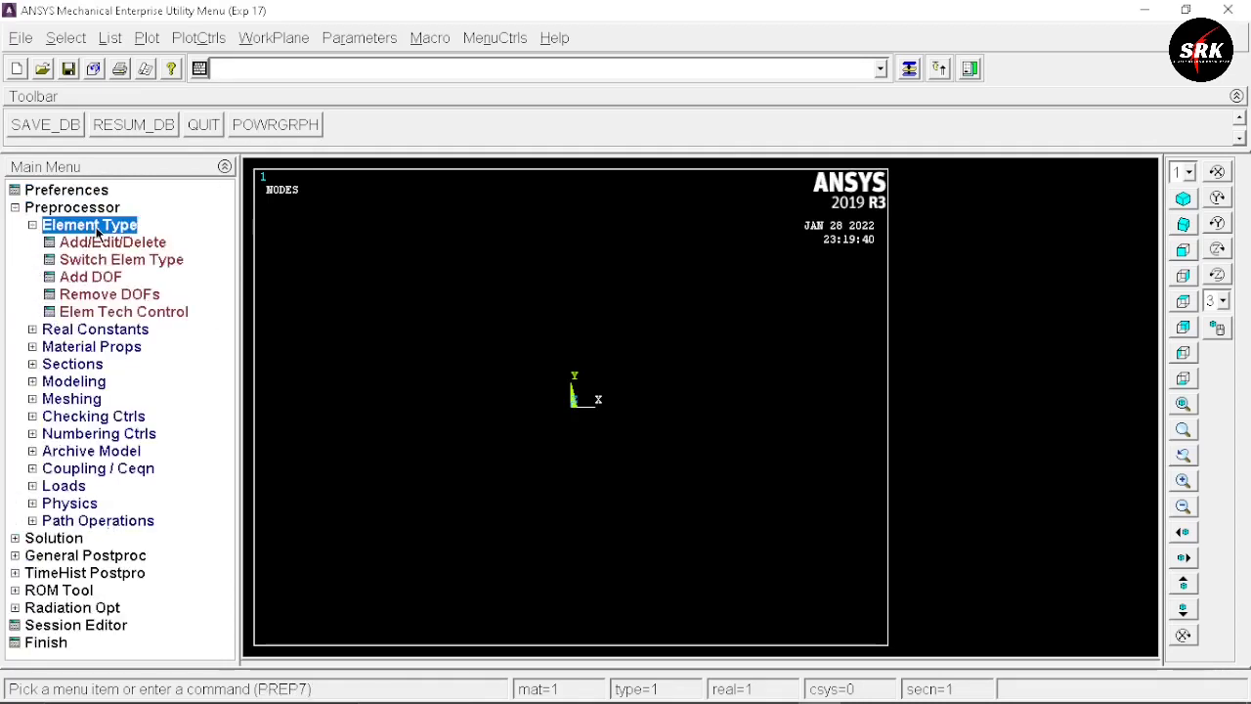
{"action": "left_click", "coordinate": [104, 244]}
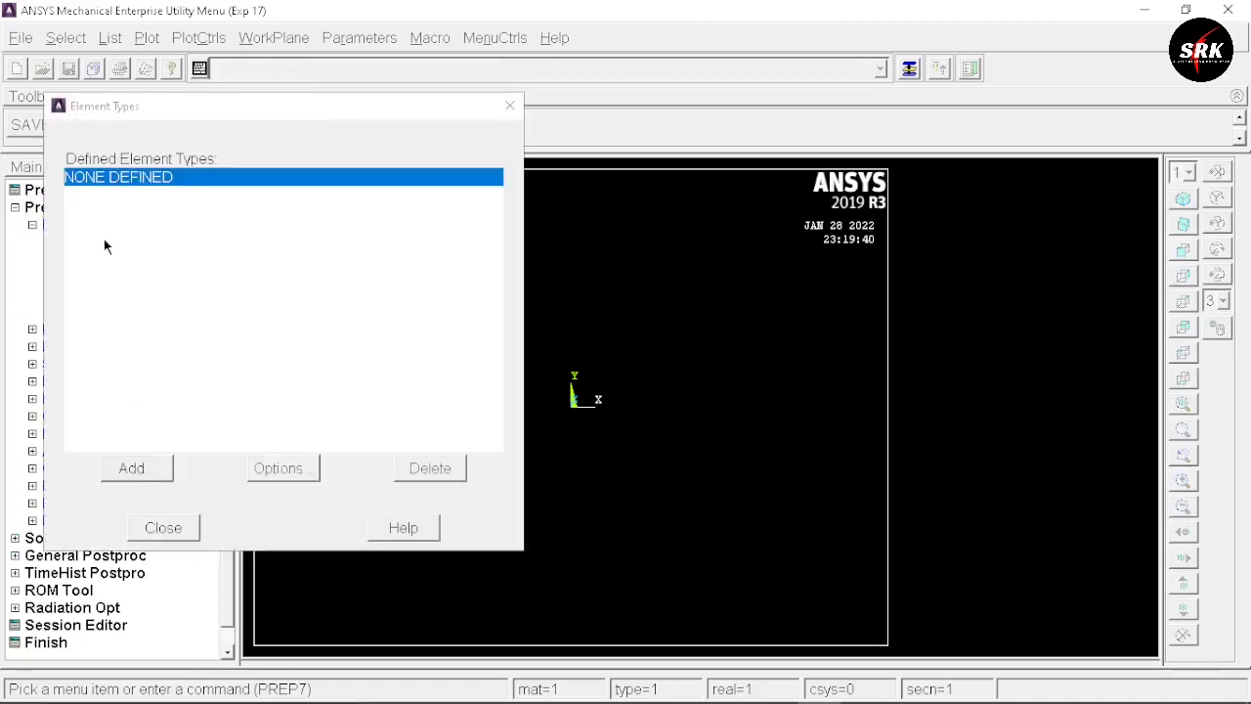
{"action": "left_click", "coordinate": [153, 469]}
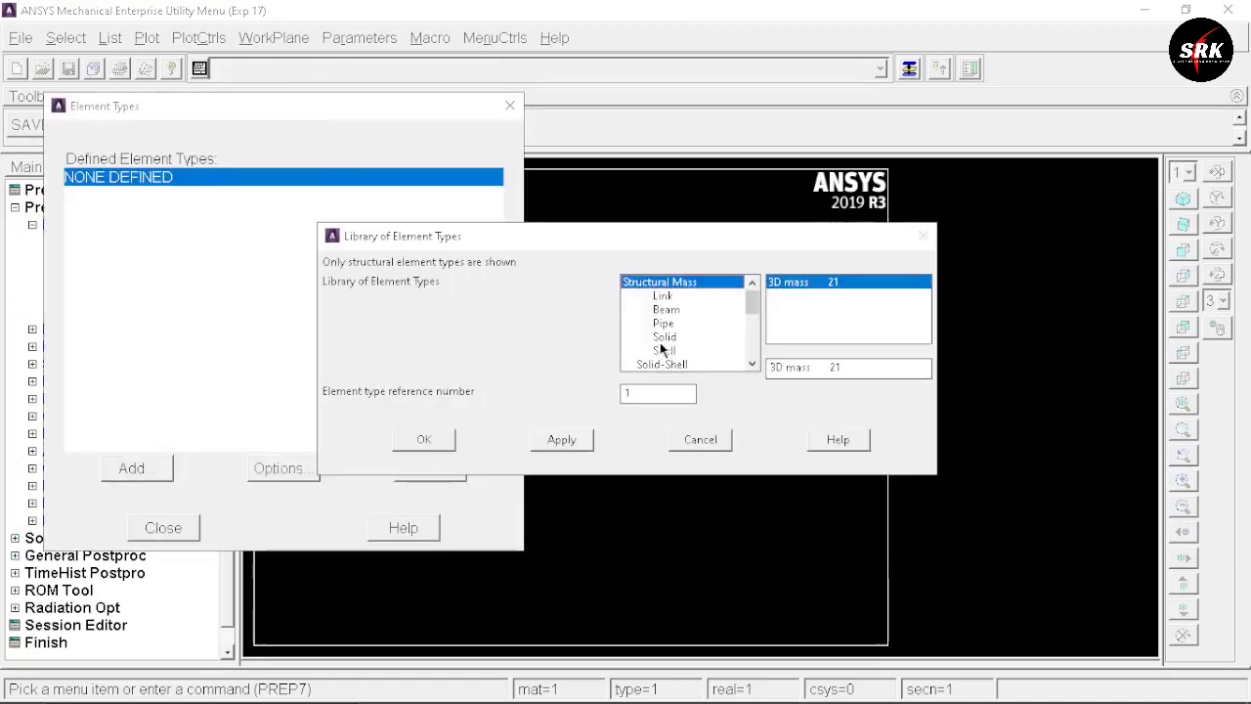
{"action": "left_click", "coordinate": [661, 338]}
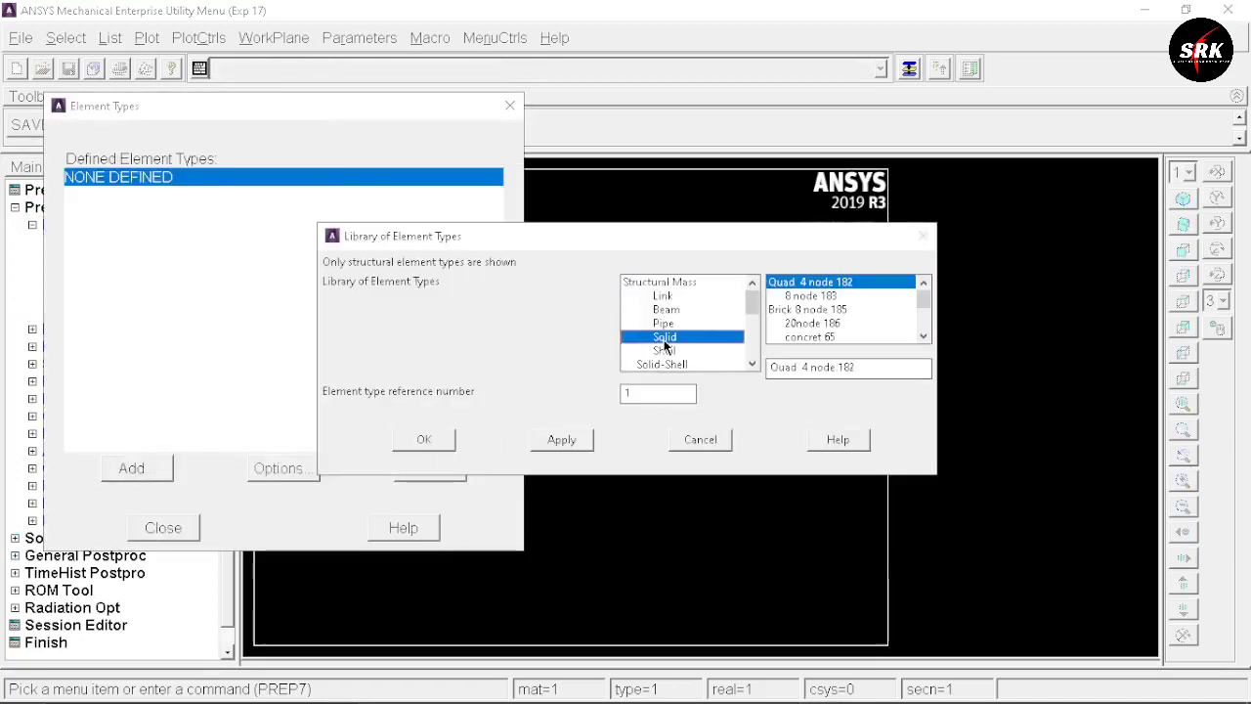
{"action": "left_click", "coordinate": [420, 440]}
{"action": "left_click", "coordinate": [281, 470]}
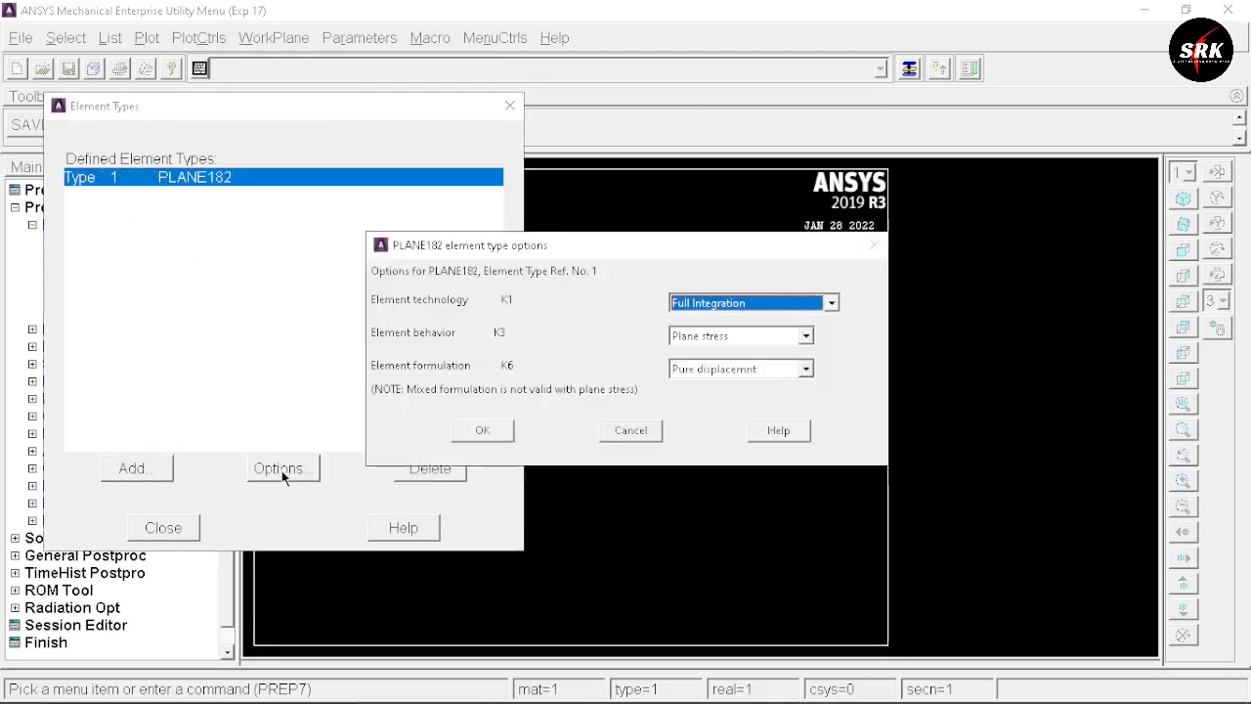
{"action": "left_click", "coordinate": [772, 340]}
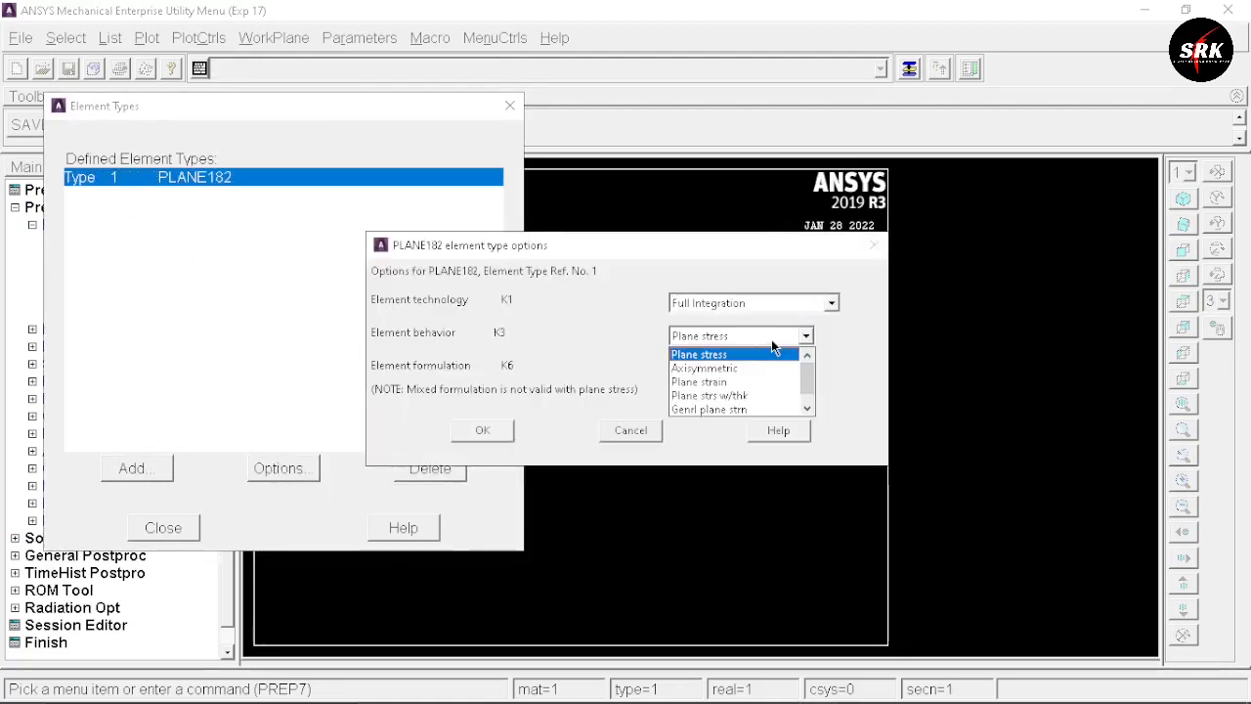
{"action": "left_click", "coordinate": [711, 399]}
{"action": "left_click", "coordinate": [483, 432]}
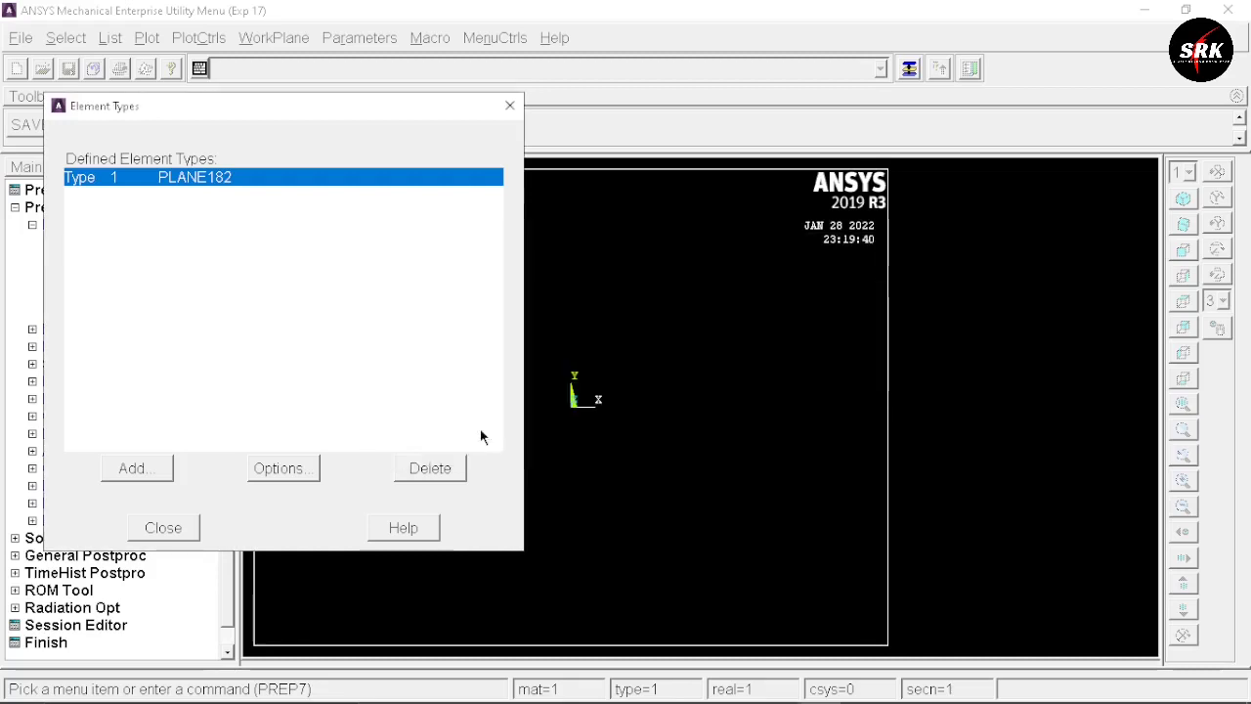
{"action": "left_click", "coordinate": [147, 528]}
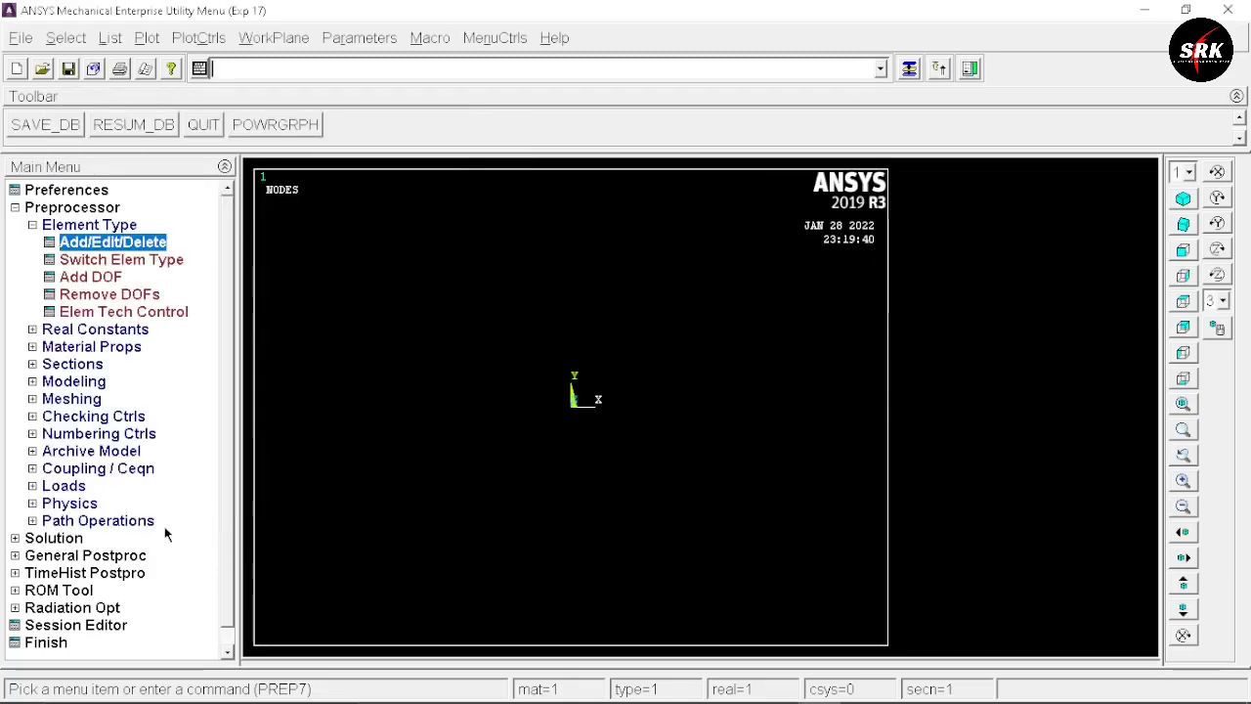
- Add real constant set 1 for PLANE182 with thickness THK = 10
{"action": "left_click", "coordinate": [95, 329]}
{"action": "left_click", "coordinate": [78, 259]}
{"action": "left_click", "coordinate": [98, 259]}
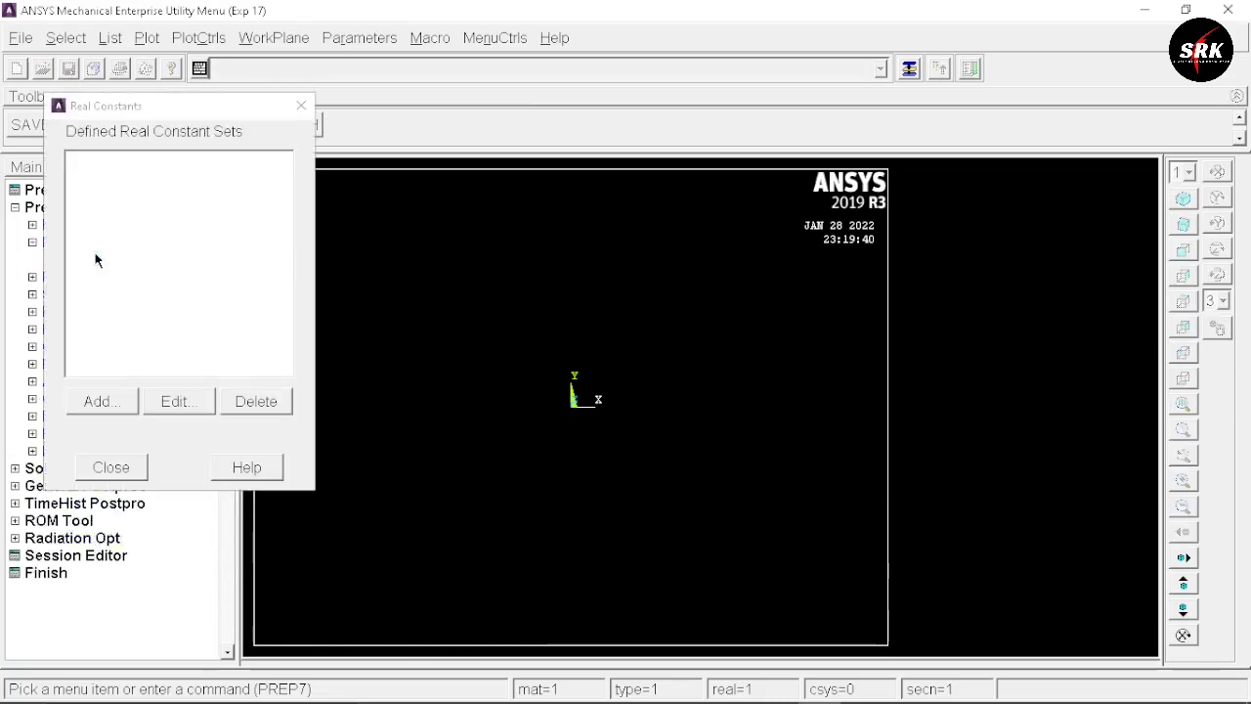
{"action": "left_click", "coordinate": [100, 402]}
{"action": "left_click", "coordinate": [106, 464]}
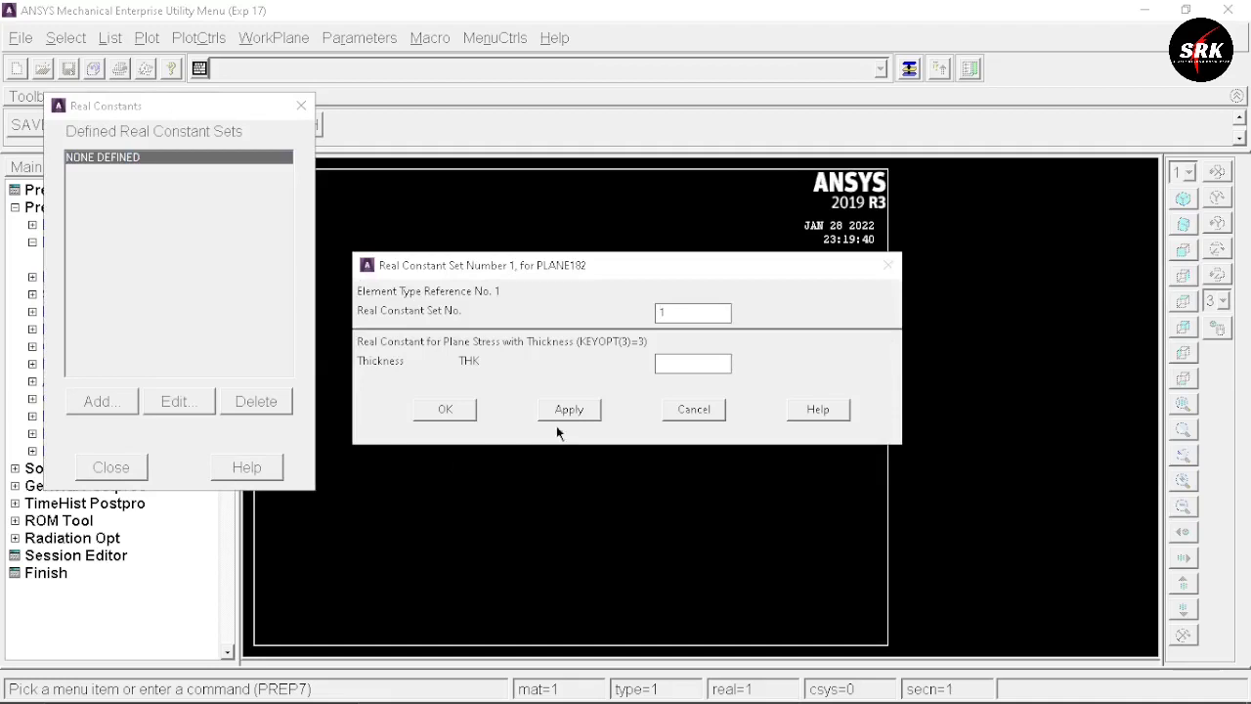
{"action": "left_click", "coordinate": [694, 363]}
{"action": "type", "text": "10"}
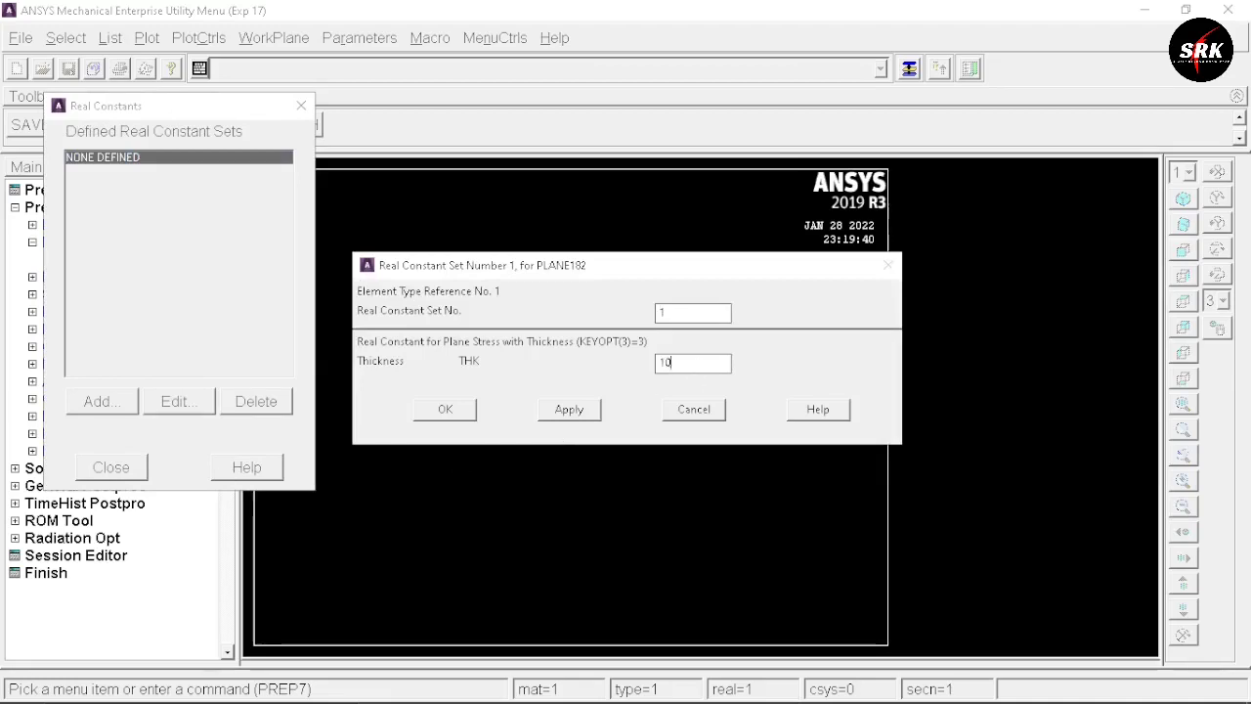
{"action": "left_click", "coordinate": [447, 410]}
{"action": "left_click", "coordinate": [114, 471]}
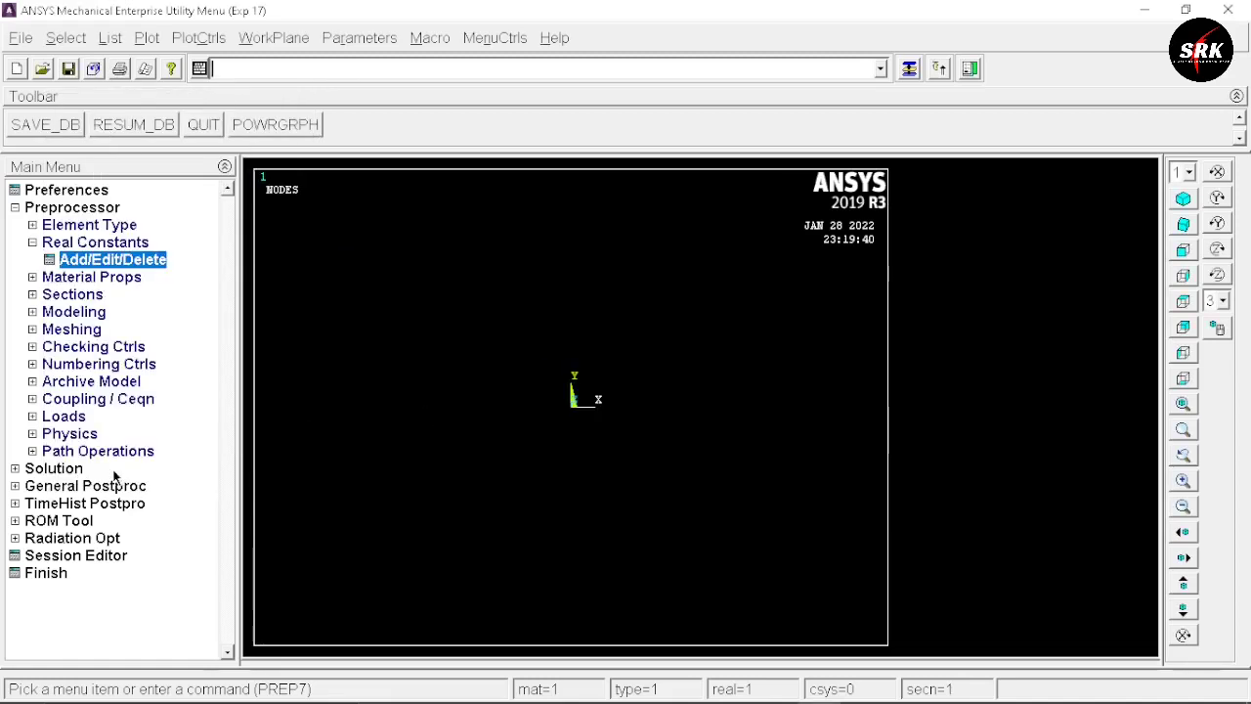
- Define material 1 as linear elastic isotropic with EX 2e5 and PRXY 0.3
{"action": "left_click", "coordinate": [94, 278]}
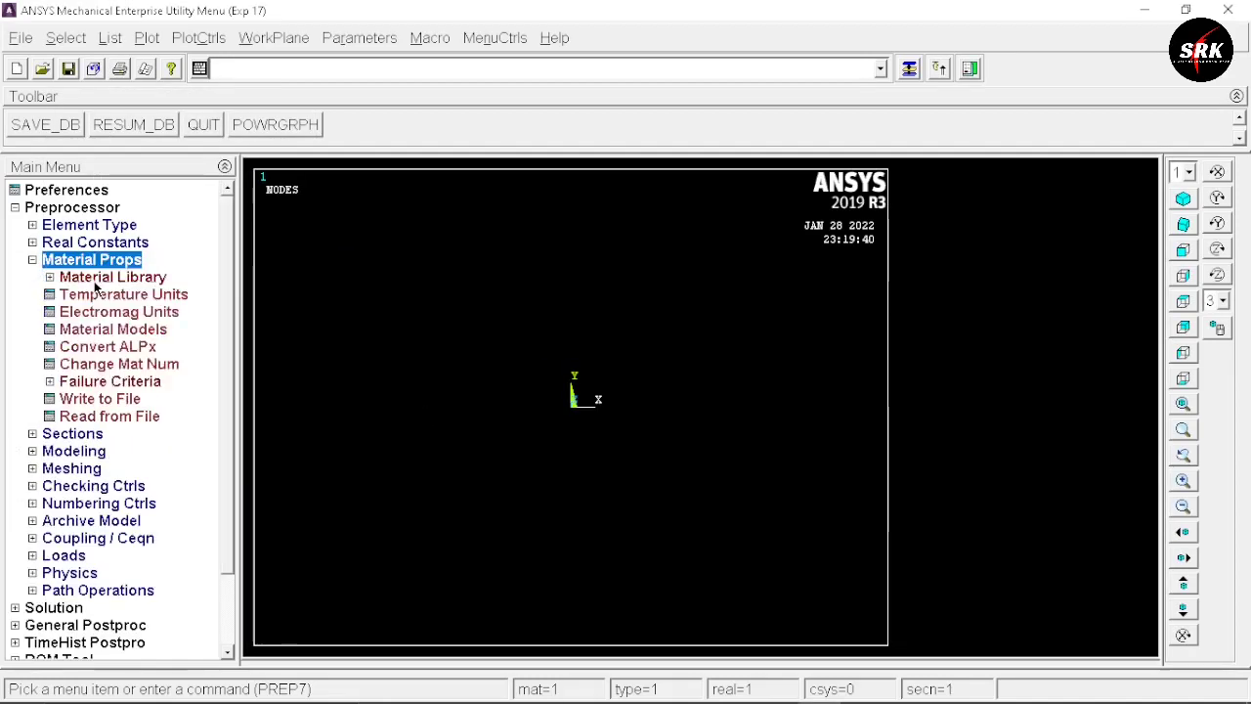
{"action": "left_click", "coordinate": [107, 329]}
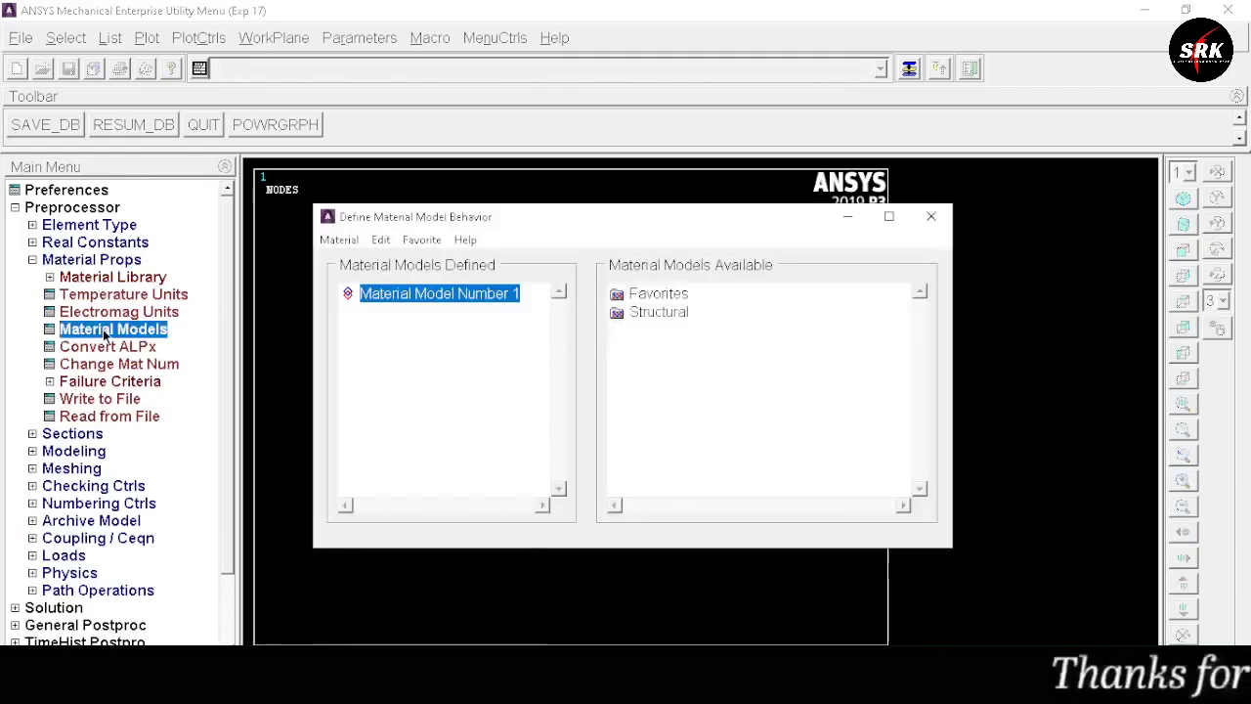
{"action": "double_click", "coordinate": [659, 313]}
{"action": "double_click", "coordinate": [675, 331]}
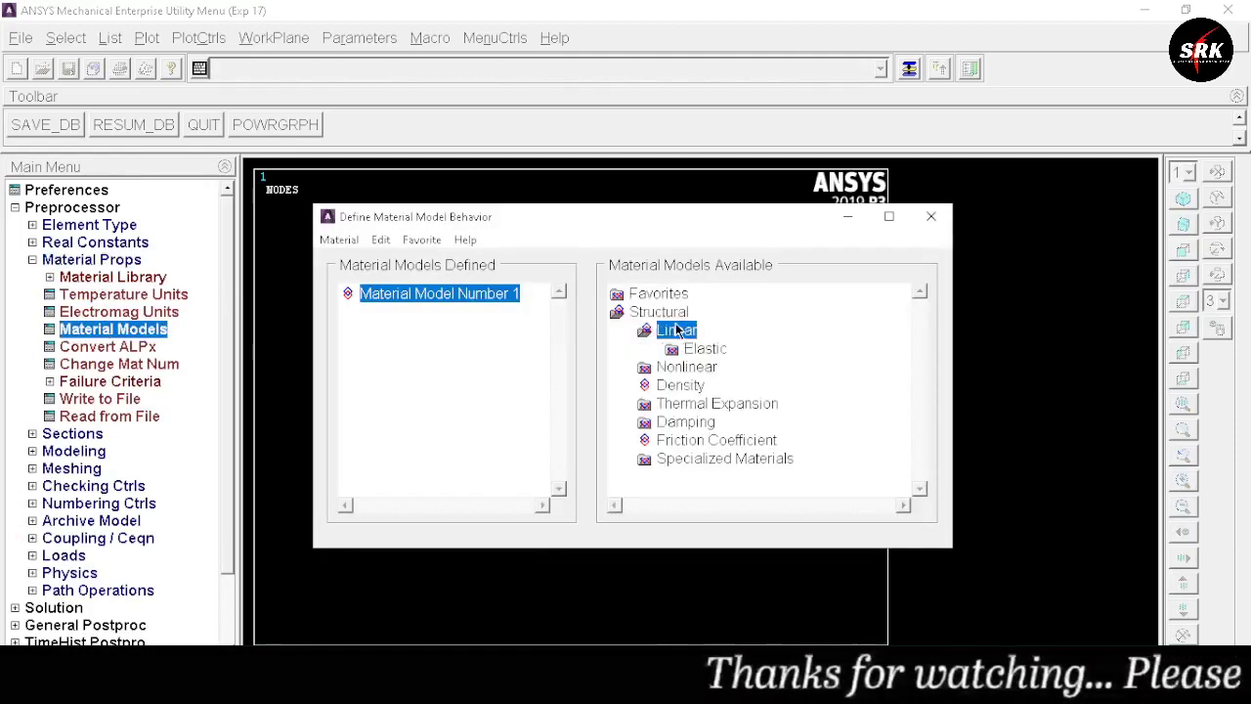
{"action": "double_click", "coordinate": [686, 349]}
{"action": "double_click", "coordinate": [736, 367]}
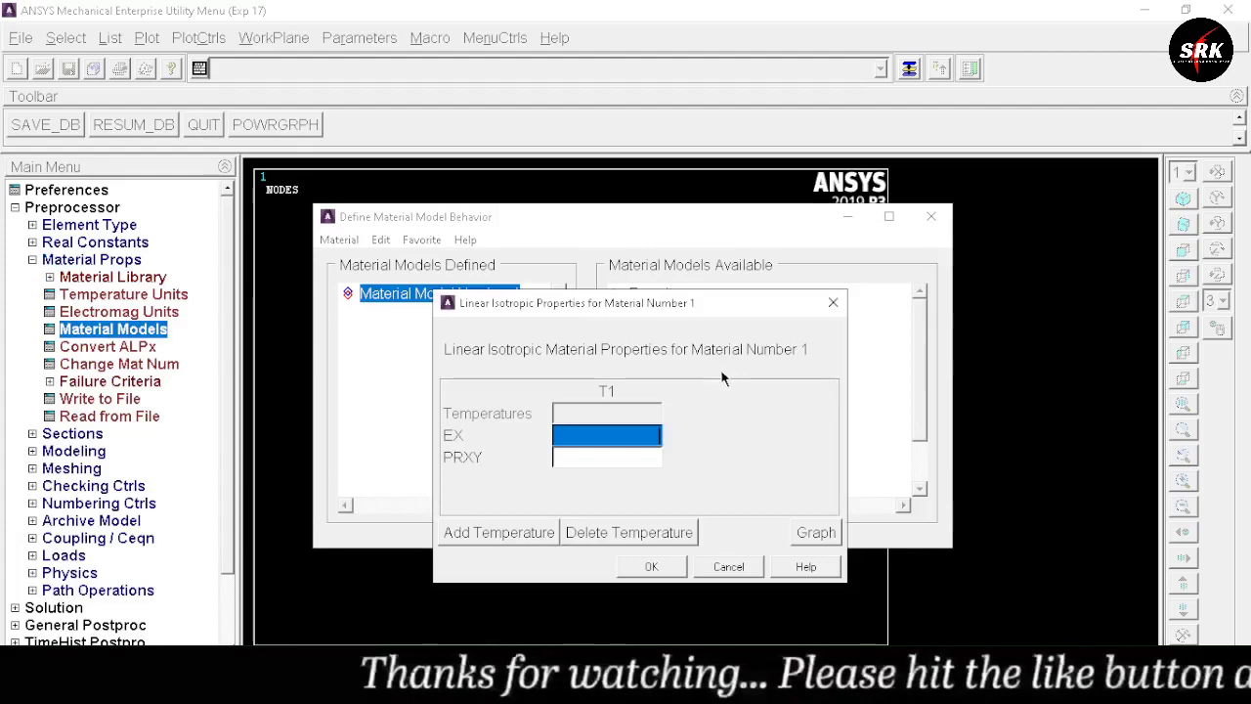
{"action": "left_click", "coordinate": [558, 457]}
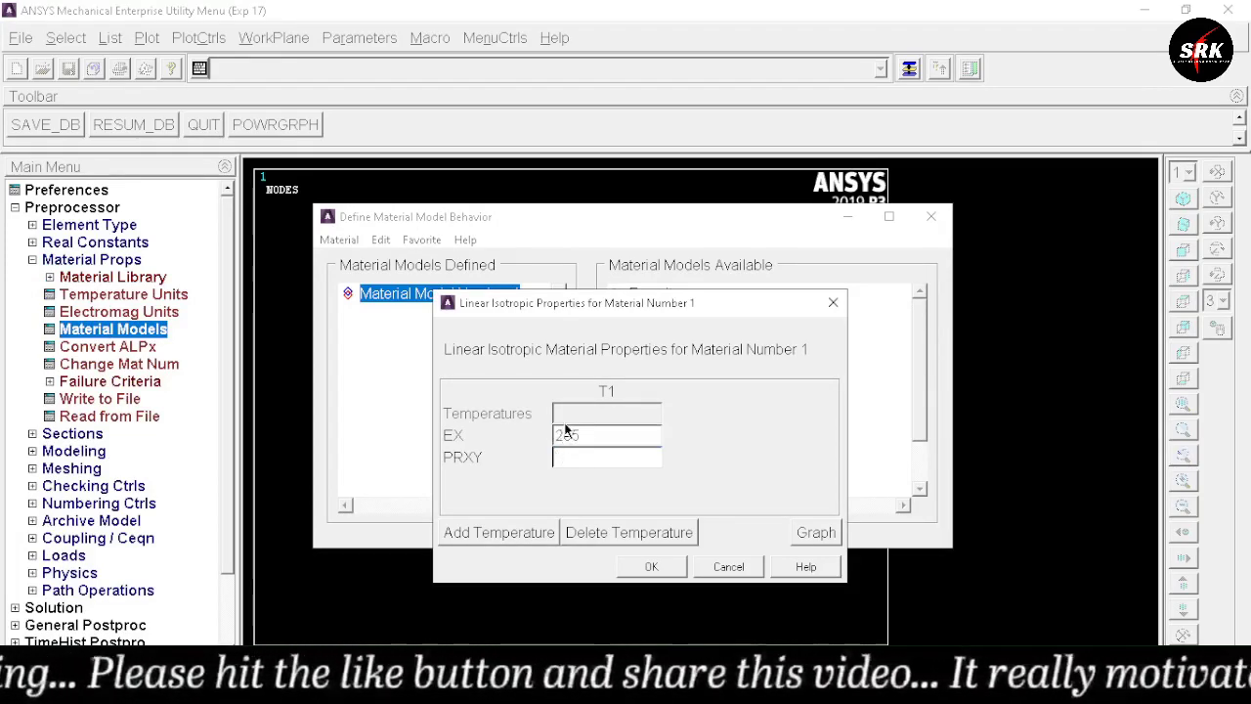
{"action": "left_click", "coordinate": [567, 460]}
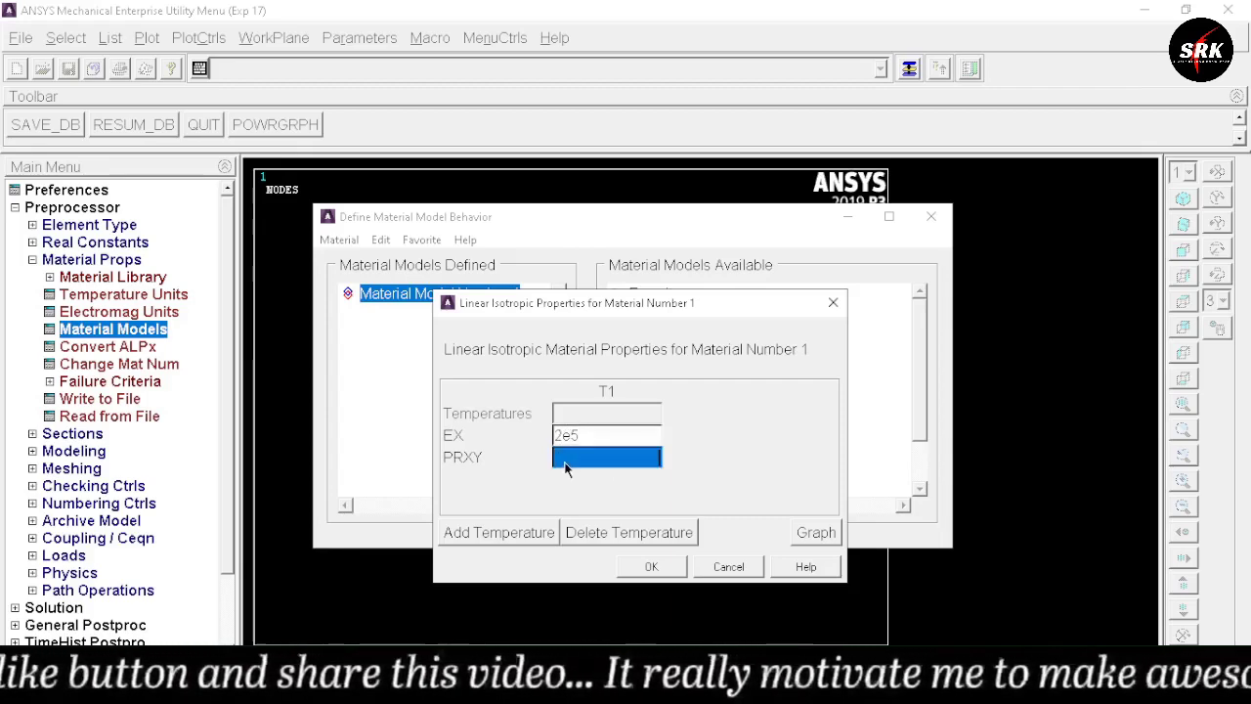
{"action": "type", "text": "0.3"}
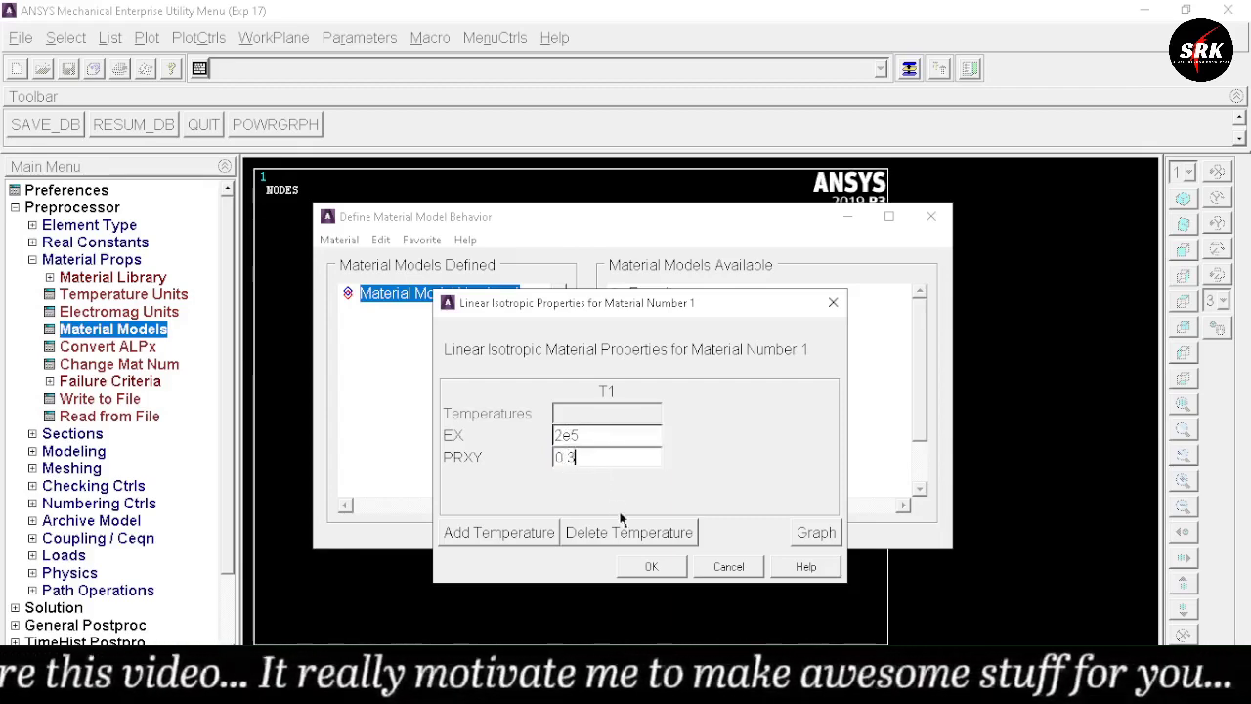
{"action": "left_click", "coordinate": [651, 567]}
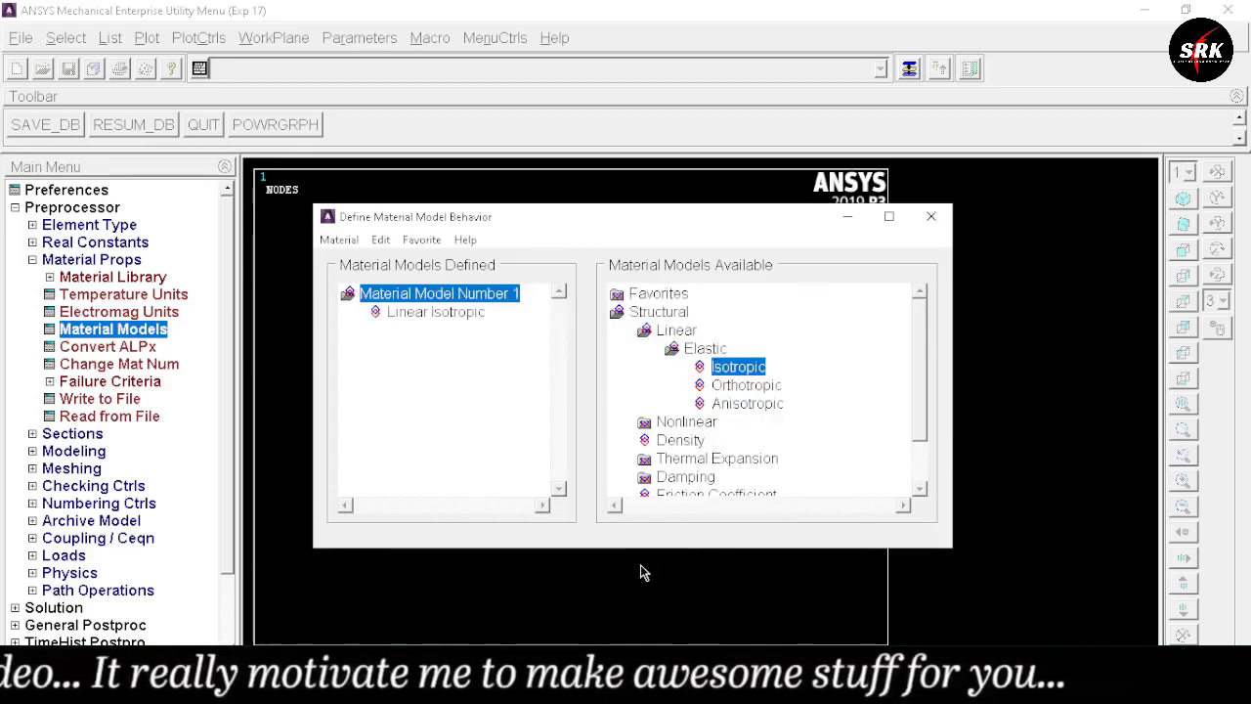
{"action": "left_click", "coordinate": [930, 219]}
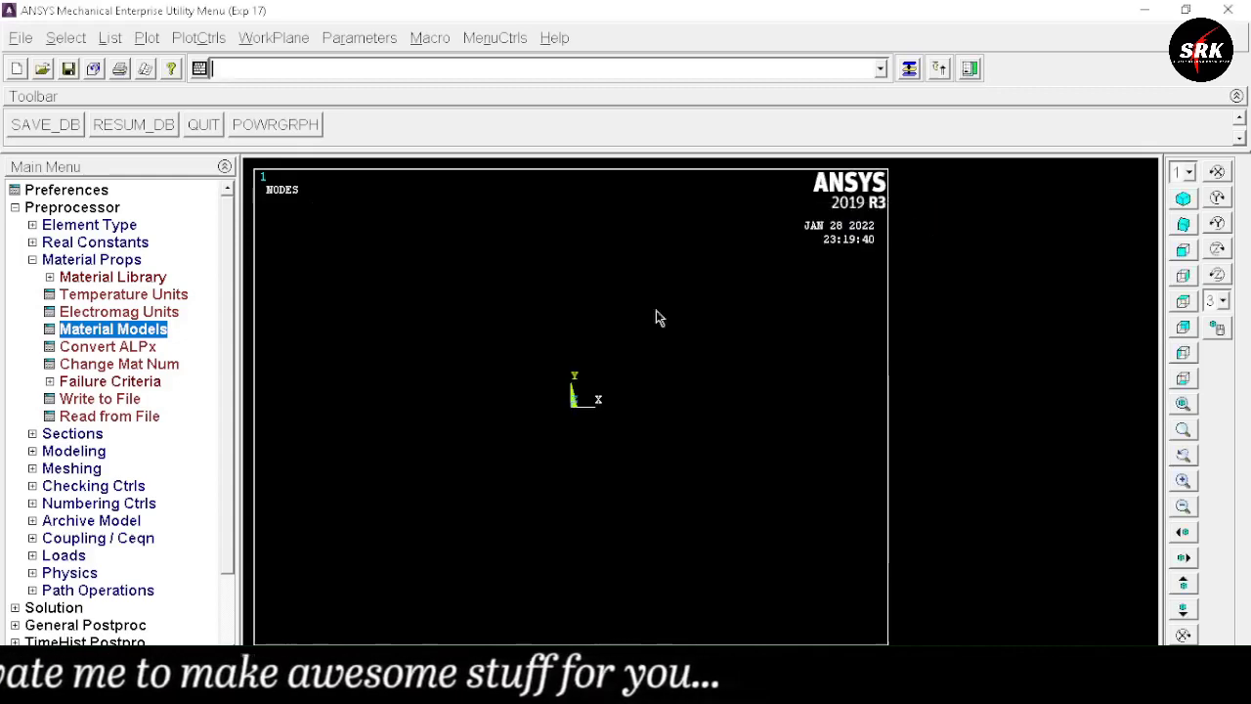
- Expand Modeling > Create and switch to the assignment image to read the node coordinates
{"action": "left_click", "coordinate": [74, 452]}
{"action": "left_click", "coordinate": [85, 314]}
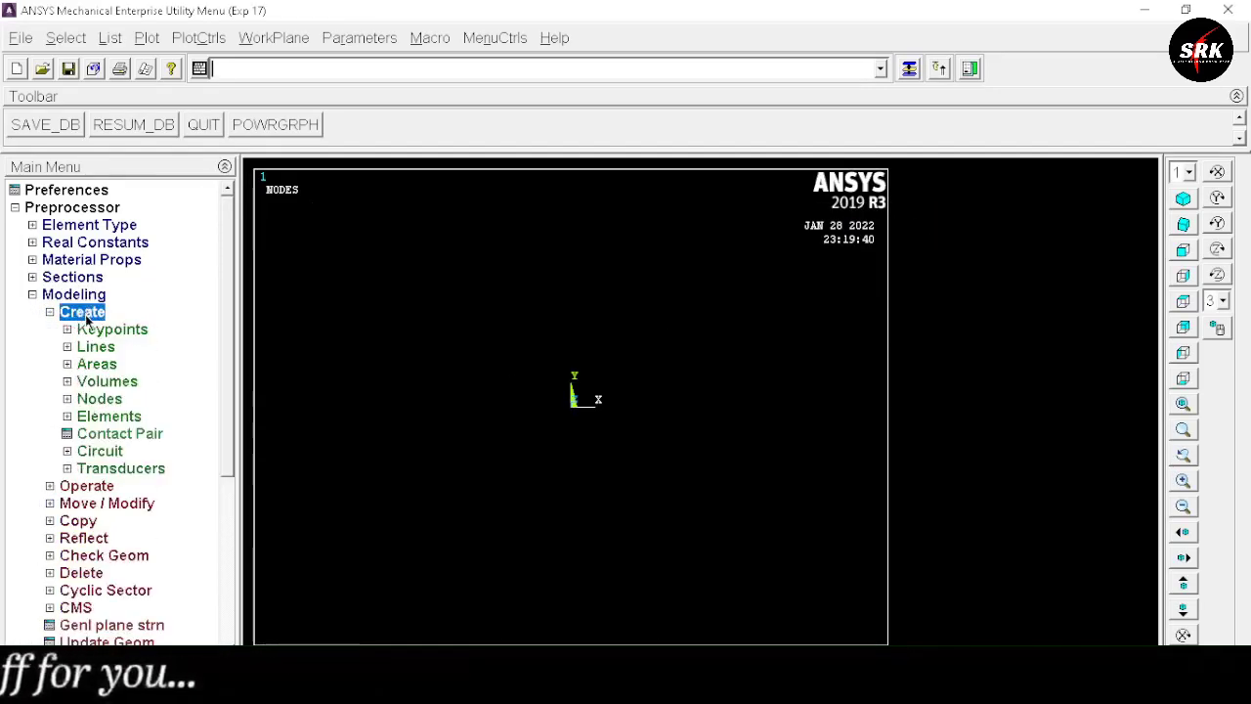
{"action": "key", "text": "alt+Tab"}
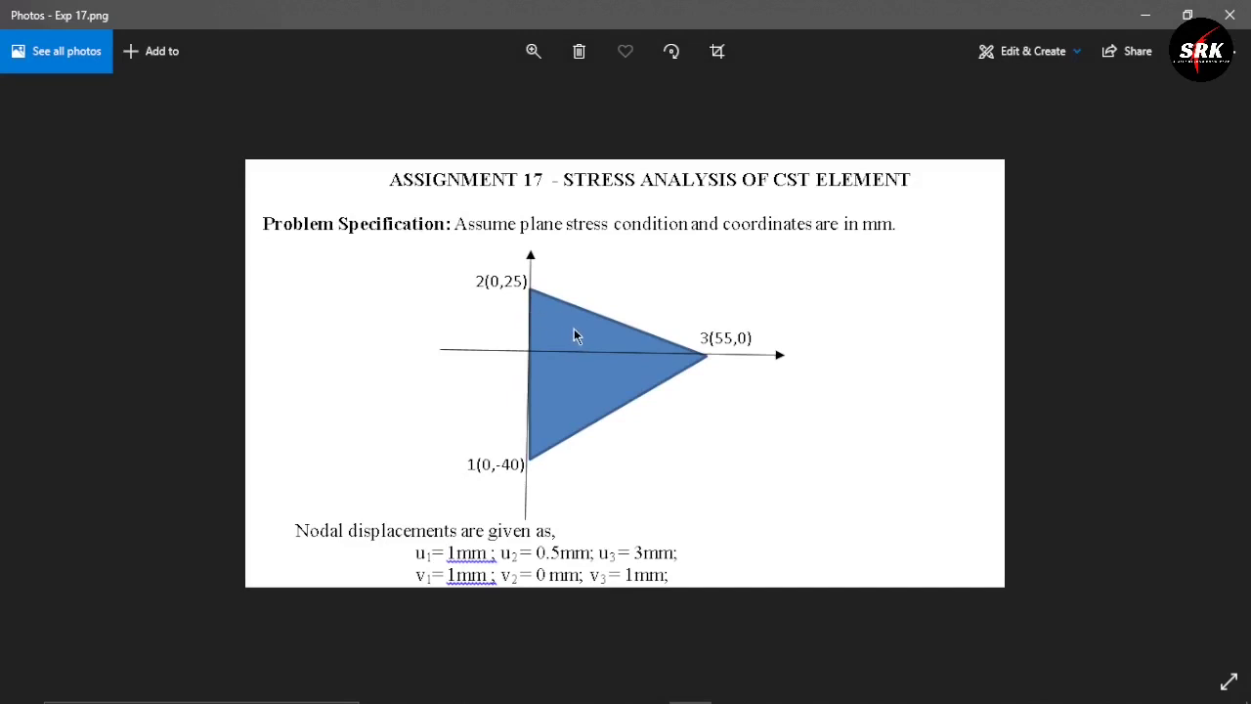
{"action": "key", "text": "alt+Tab"}
- Create keypoint 1 at (0,-40) in the active coordinate system
{"action": "left_click", "coordinate": [128, 332]}
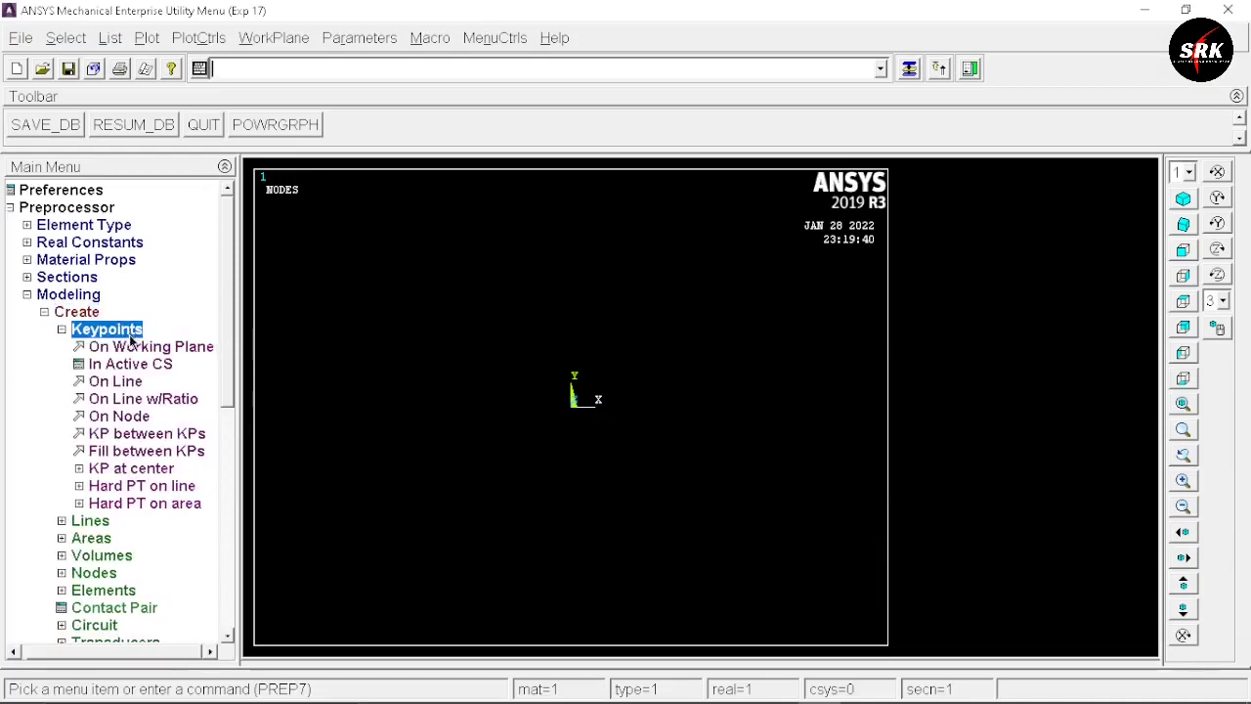
{"action": "left_click", "coordinate": [134, 364]}
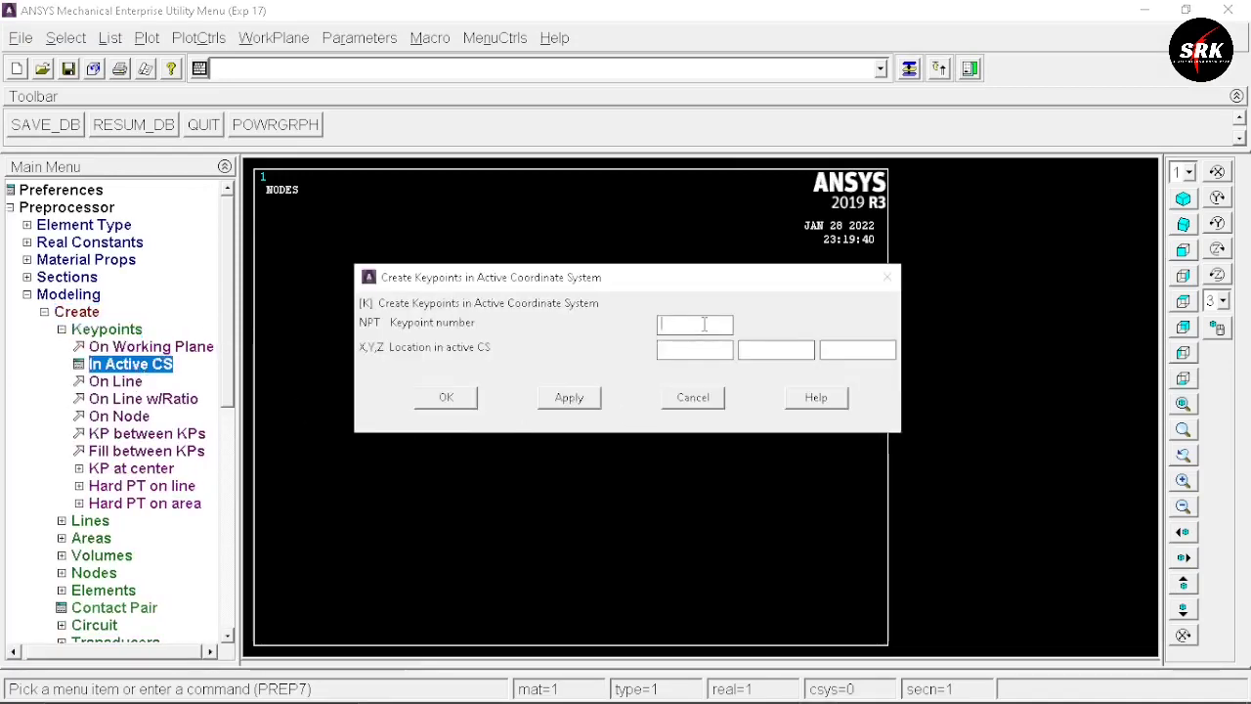
{"action": "left_click", "coordinate": [777, 352]}
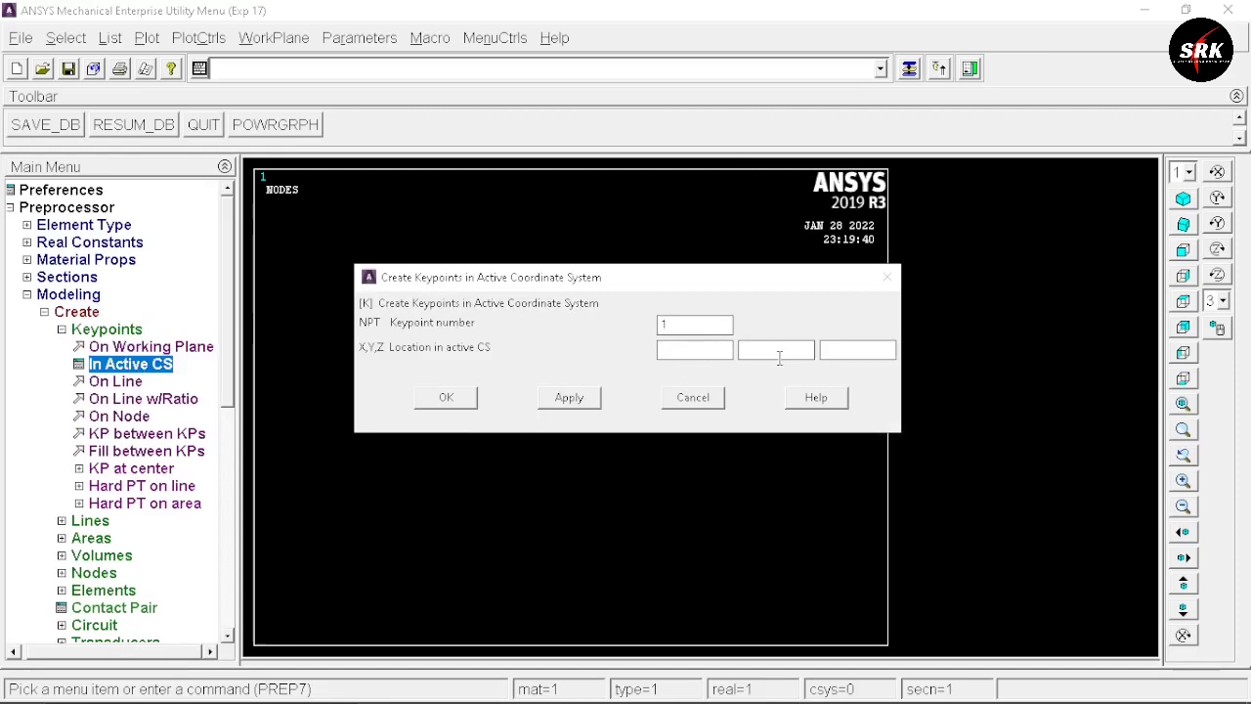
{"action": "type", "text": "-40"}
{"action": "left_click", "coordinate": [566, 399]}
- Add keypoints 2 at (0,25) and 3 at (55,0)
{"action": "double_click", "coordinate": [679, 325]}
{"action": "type", "text": "2"}
{"action": "key", "text": "Tab"}
{"action": "key", "text": "Tab"}
{"action": "type", "text": "25"}
{"action": "left_click", "coordinate": [568, 400]}
{"action": "double_click", "coordinate": [668, 326]}
{"action": "type", "text": "3"}
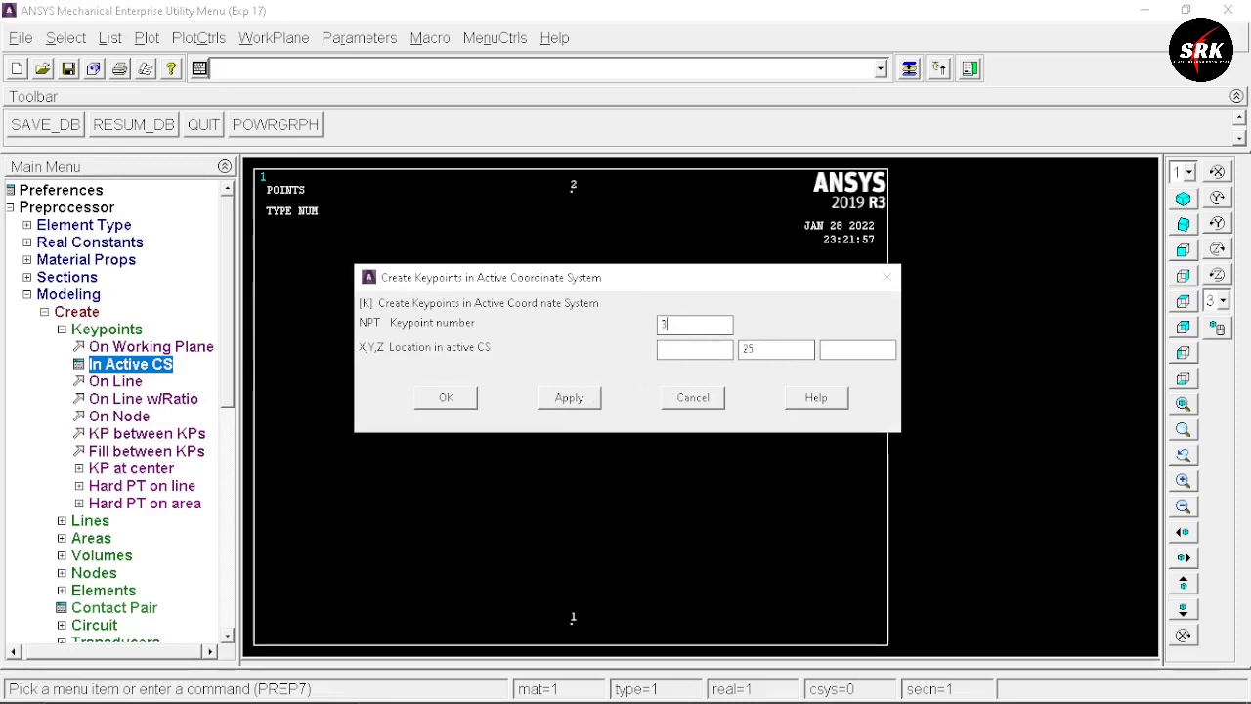
{"action": "type", "text": "55"}
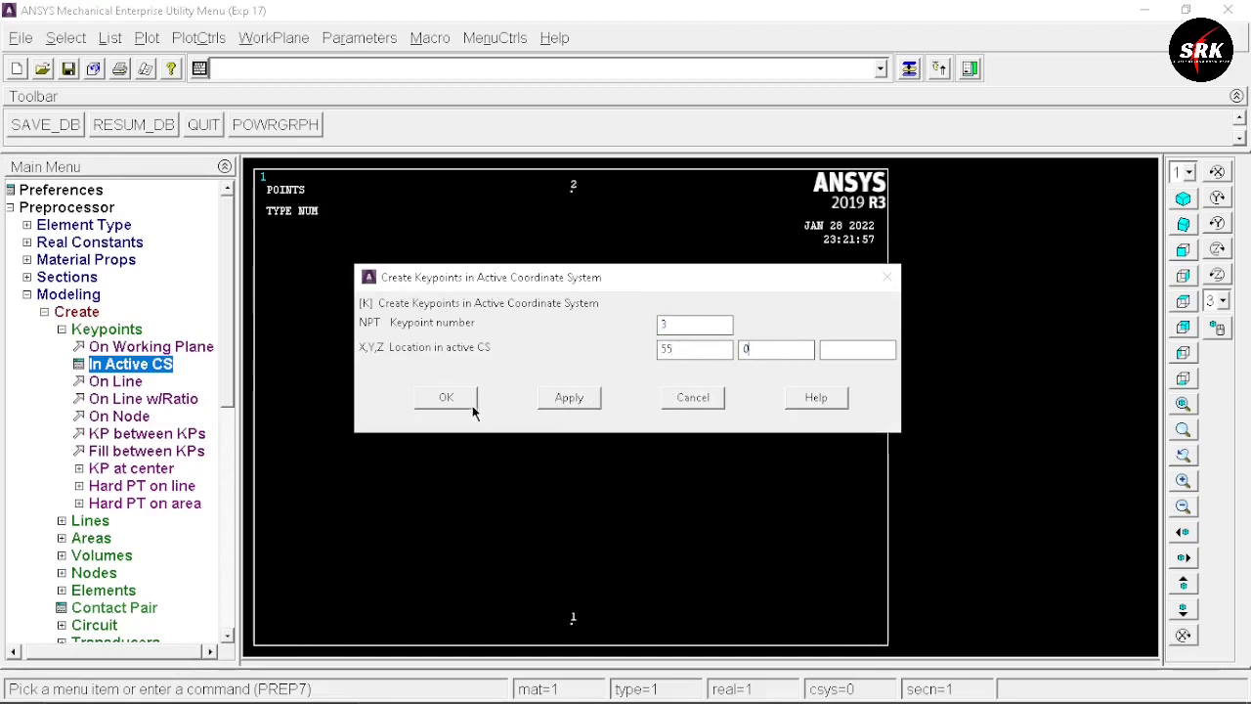
{"action": "left_click", "coordinate": [471, 401]}
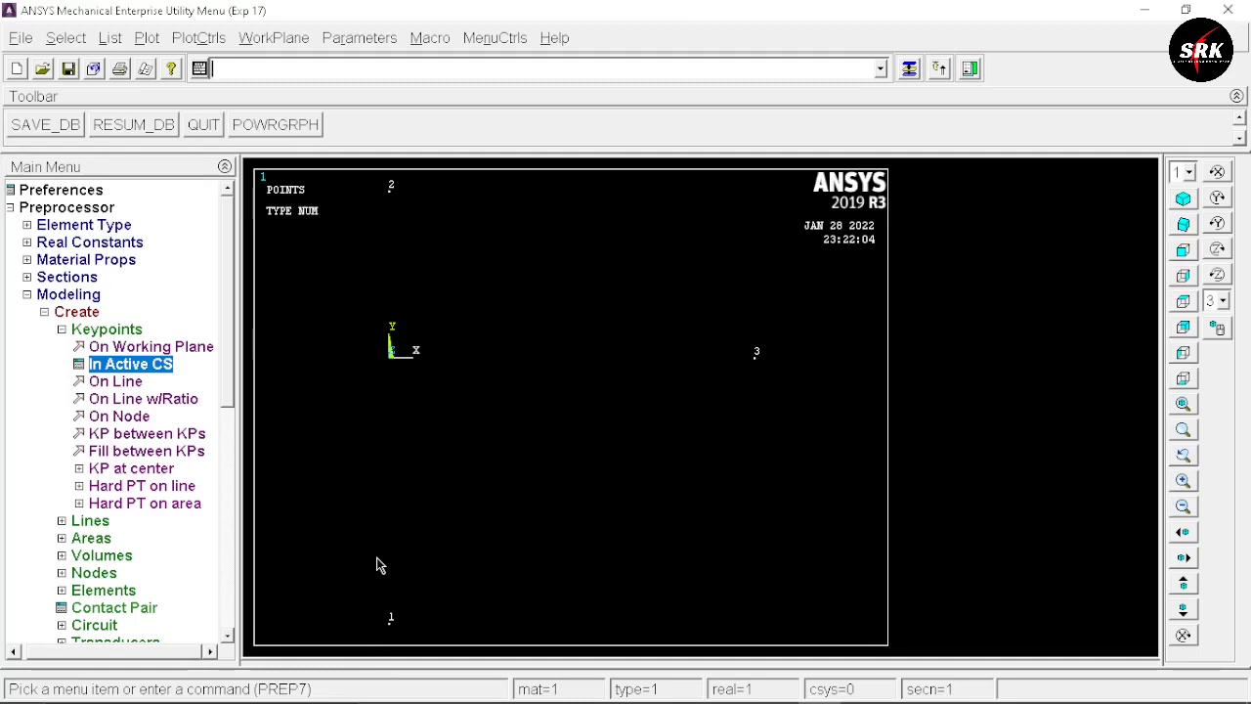
- Create an arbitrary triangular area through keypoints 1, 3 and 2
{"action": "left_click", "coordinate": [90, 537]}
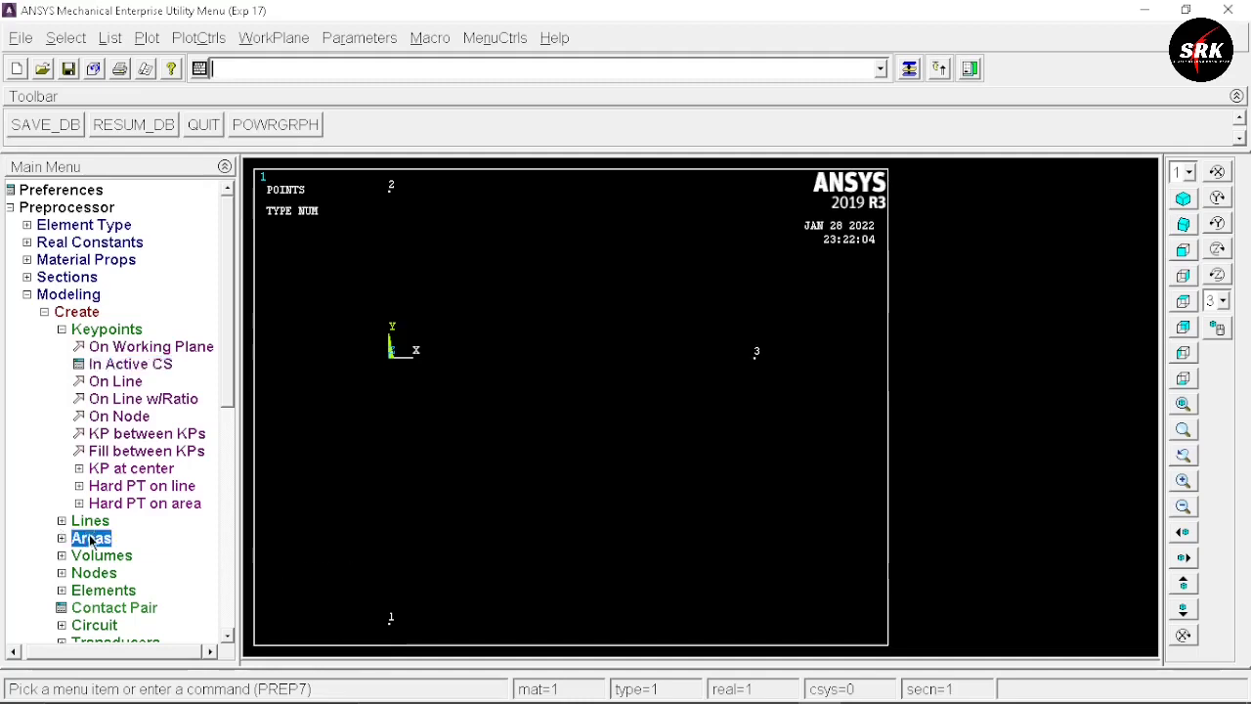
{"action": "left_click", "coordinate": [125, 382]}
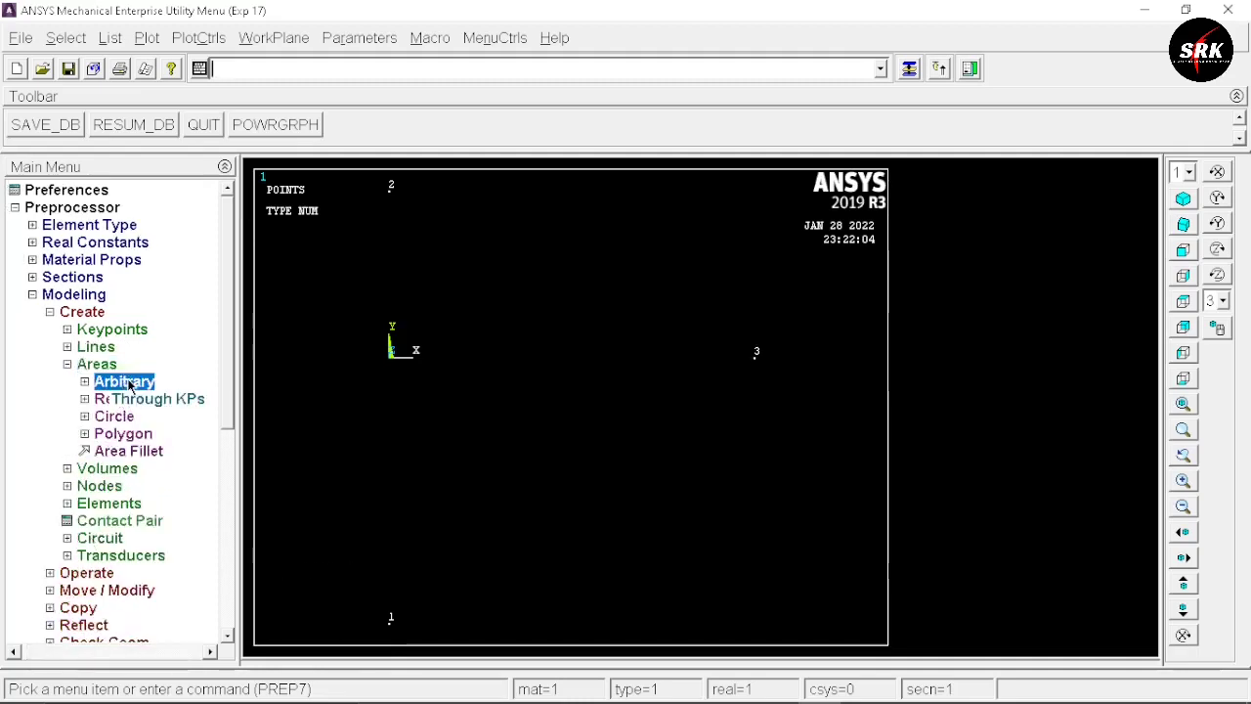
{"action": "left_click", "coordinate": [139, 401]}
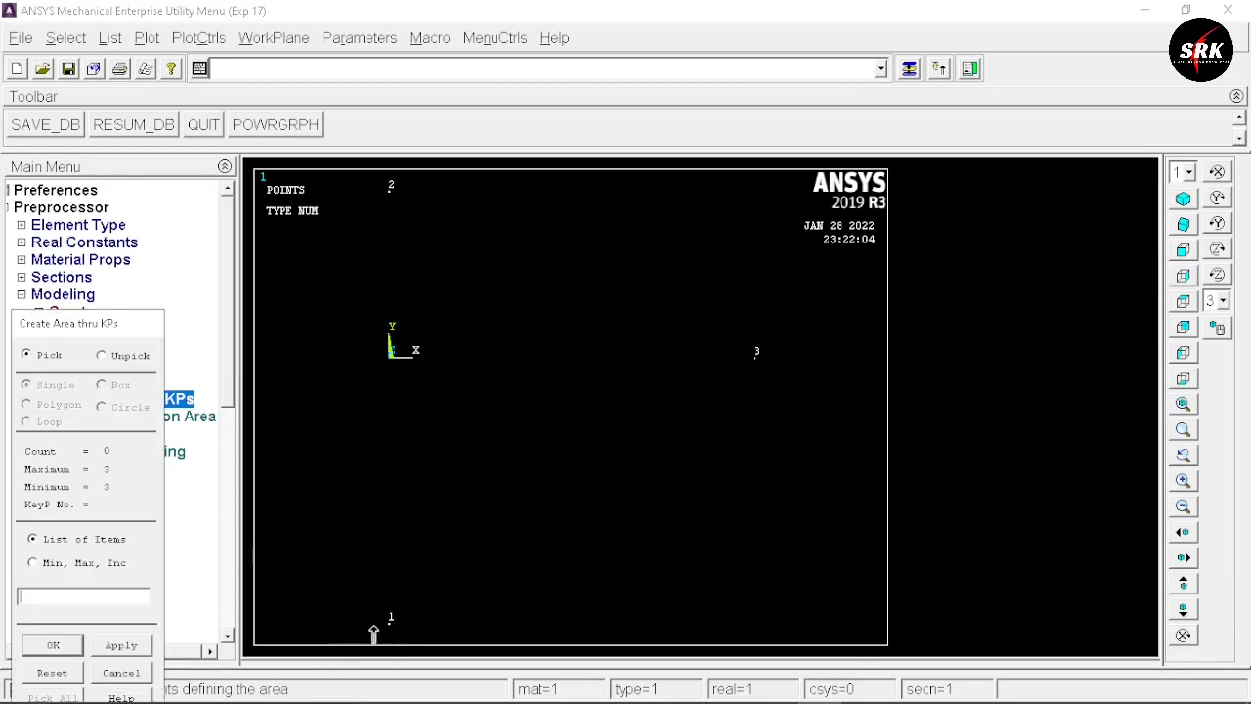
{"action": "left_click", "coordinate": [390, 620]}
{"action": "left_click", "coordinate": [753, 355]}
{"action": "left_click", "coordinate": [390, 196]}
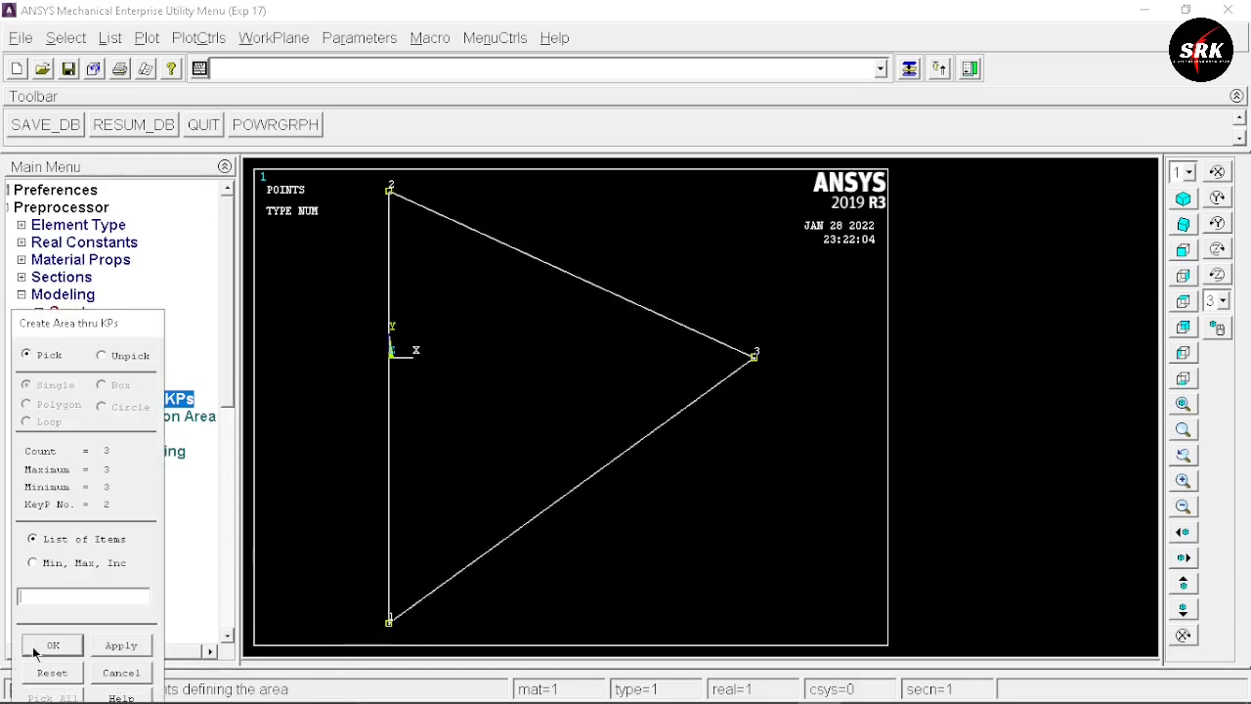
{"action": "left_click", "coordinate": [52, 645]}
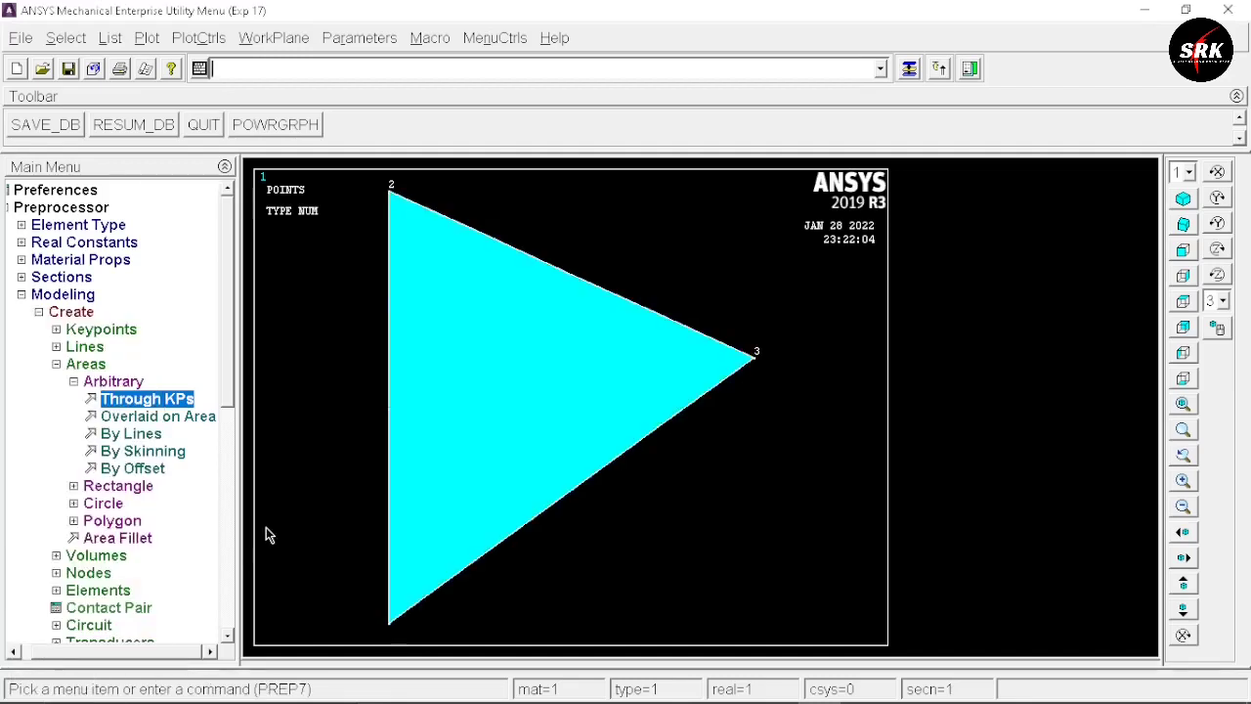
{"action": "left_click", "coordinate": [22, 295]}
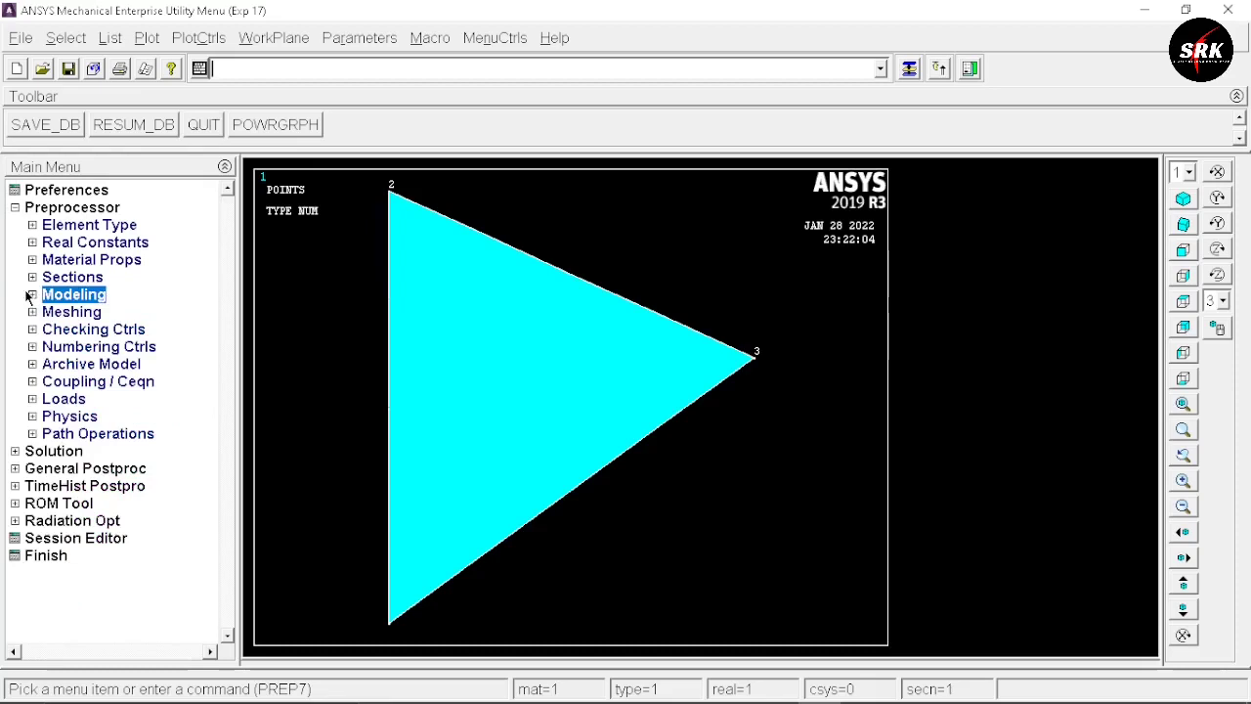
- Set the MeshTool global element size to 1 division per edge
{"action": "left_click", "coordinate": [54, 311]}
{"action": "left_click", "coordinate": [72, 347]}
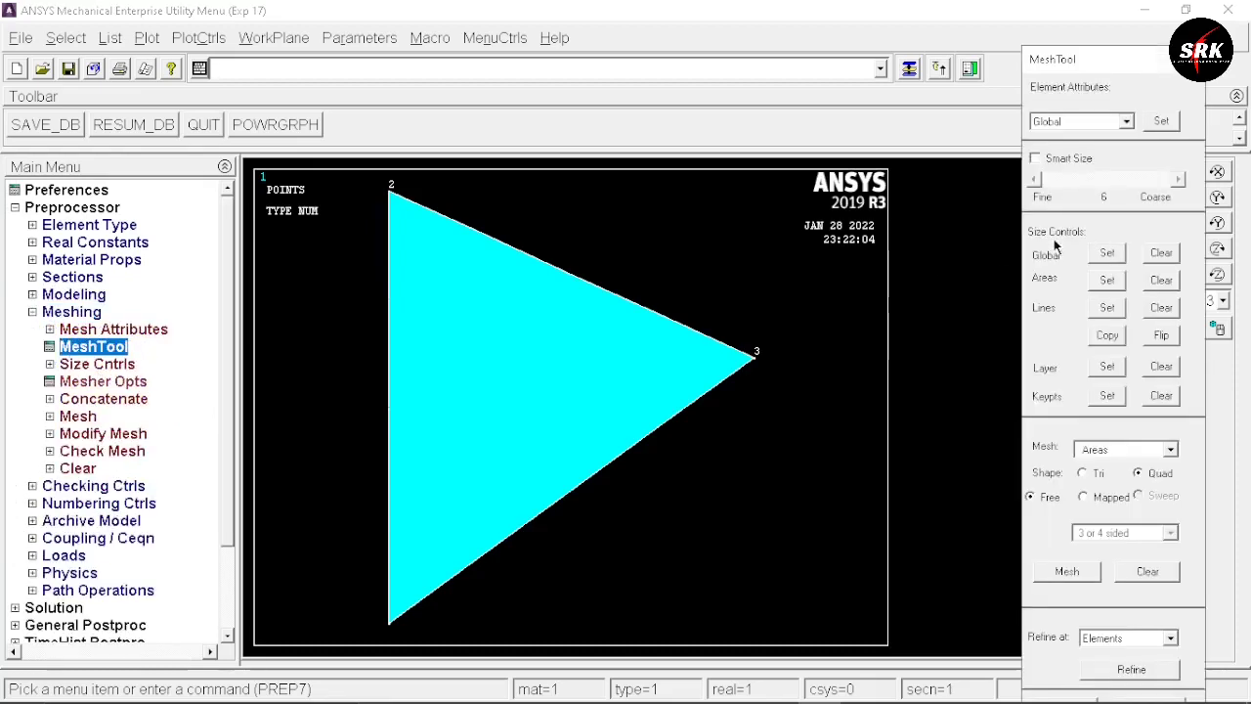
{"action": "left_click", "coordinate": [1111, 254]}
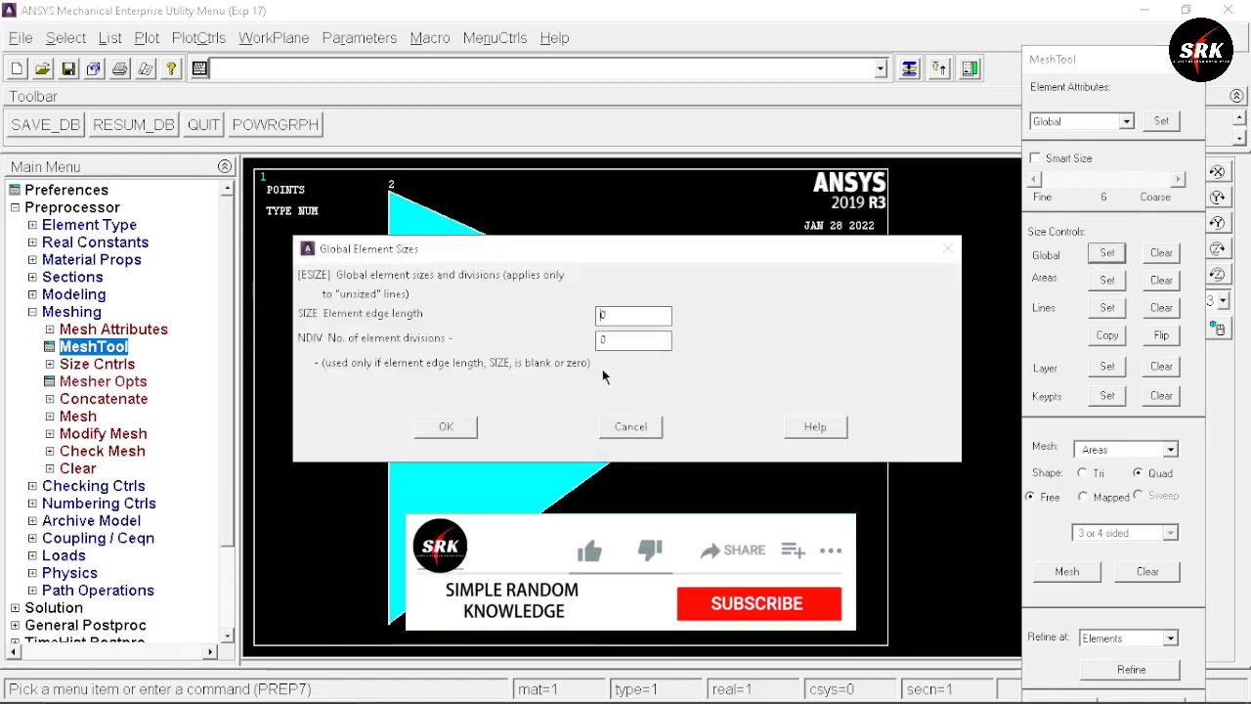
{"action": "double_click", "coordinate": [635, 340]}
{"action": "type", "text": "1"}
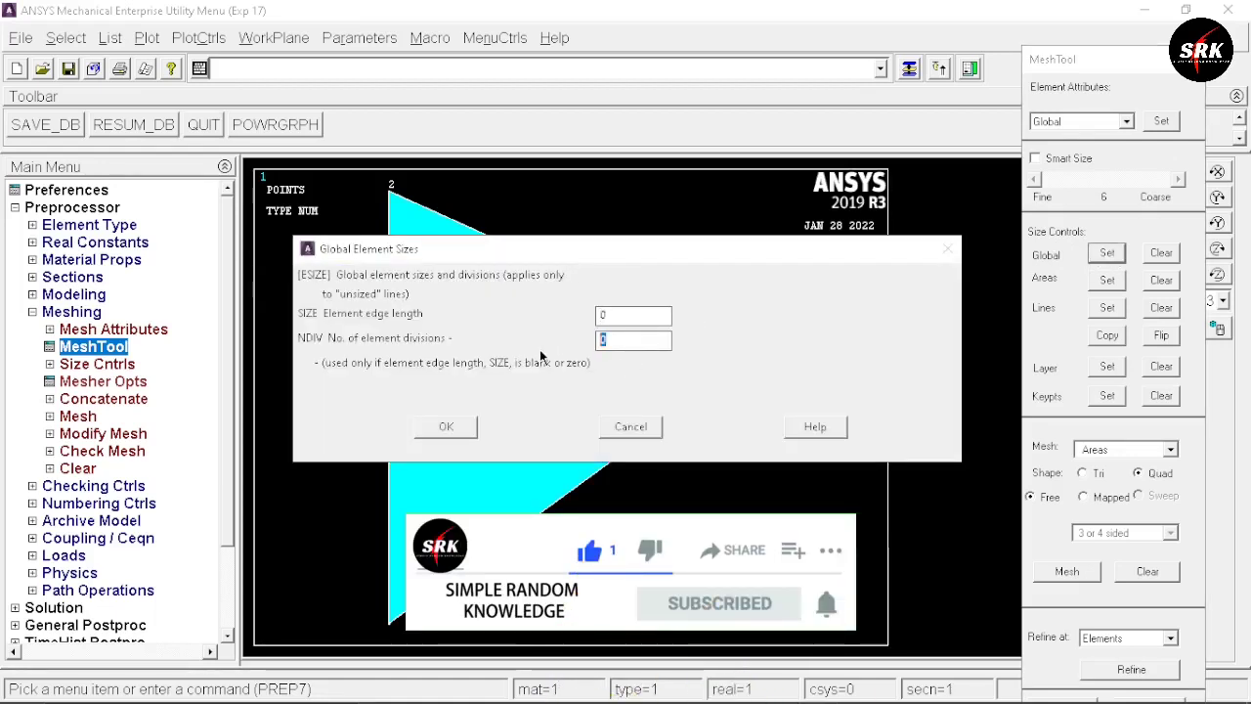
{"action": "left_click", "coordinate": [445, 426]}
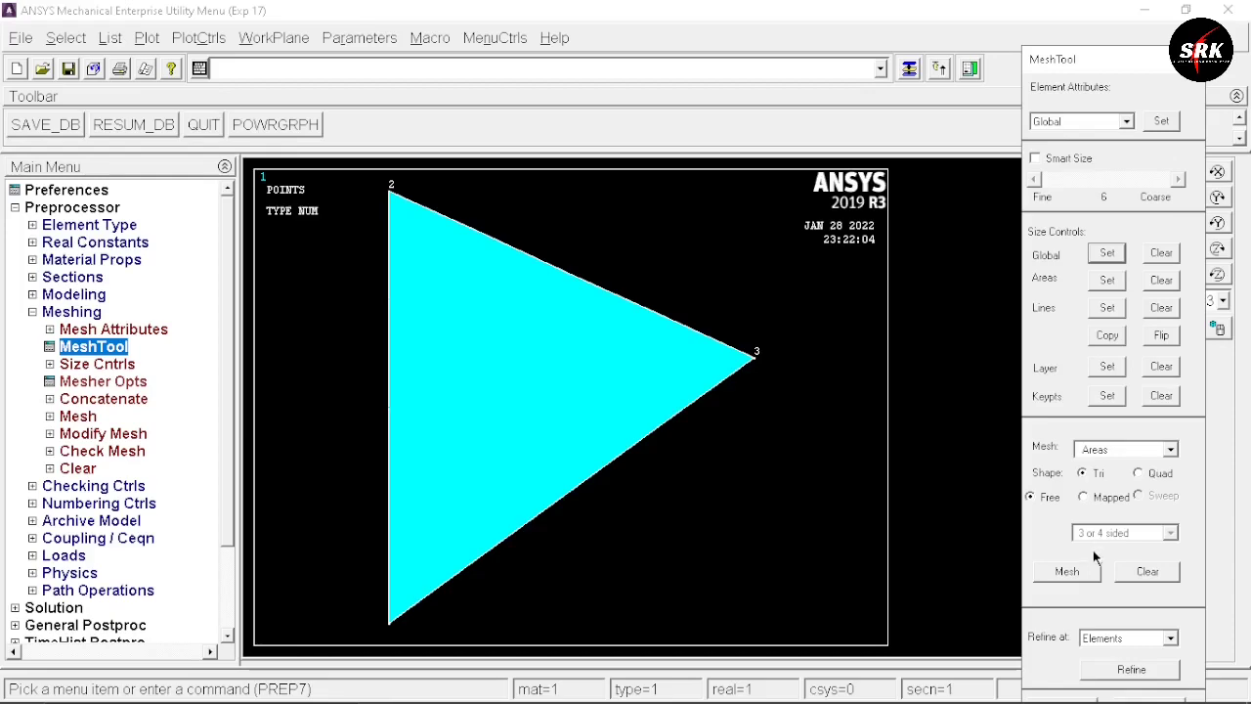
- Free-mesh the triangular area into a single triangle element, dismissing the warning
{"action": "left_click", "coordinate": [1070, 572]}
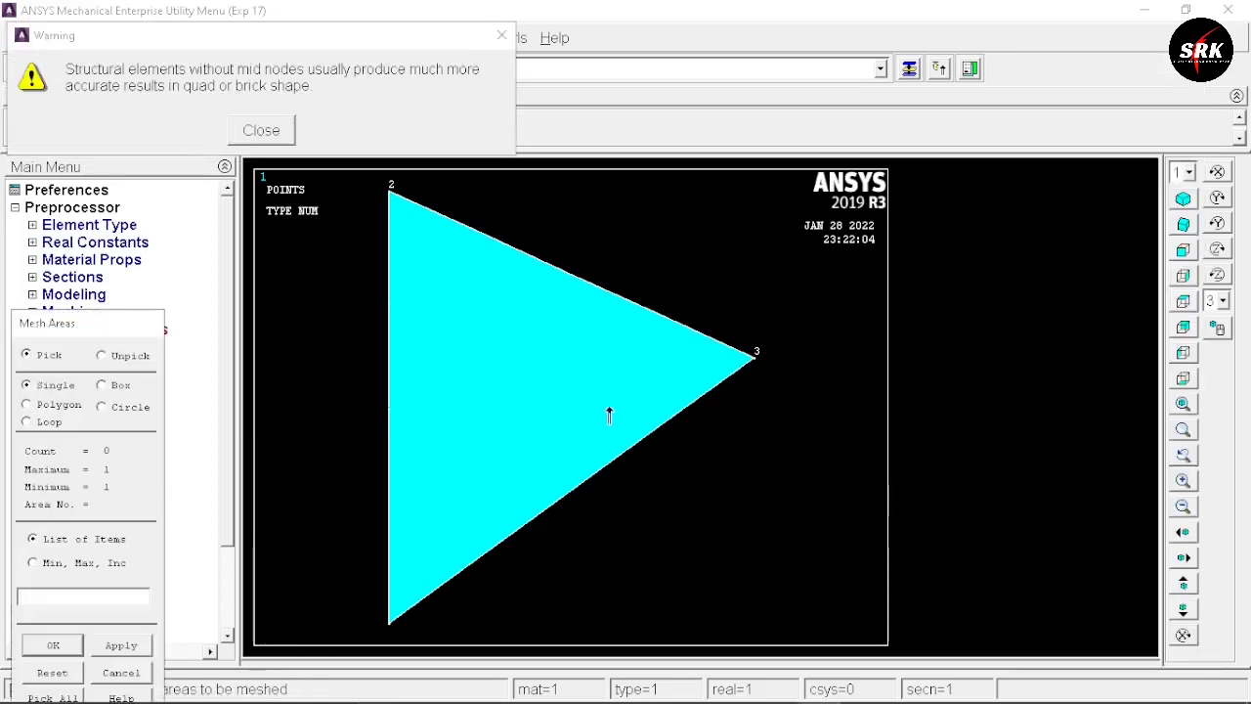
{"action": "left_click", "coordinate": [572, 391]}
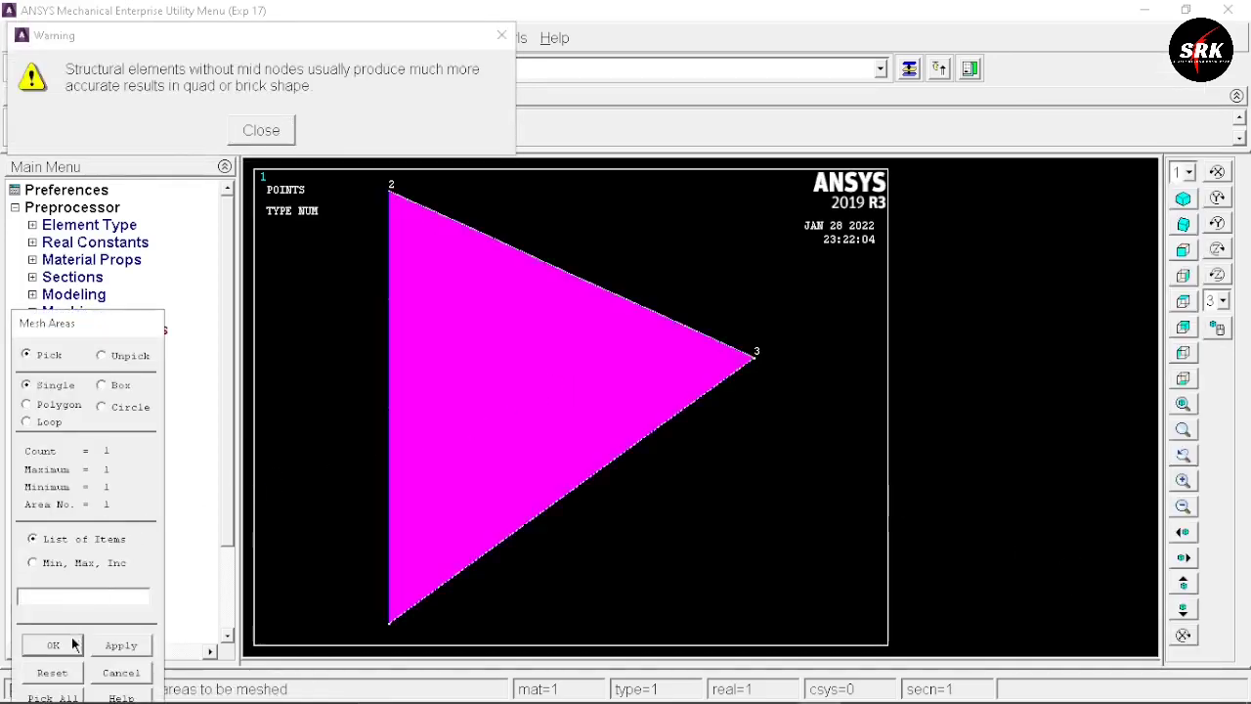
{"action": "left_click", "coordinate": [69, 645]}
{"action": "left_click", "coordinate": [261, 137]}
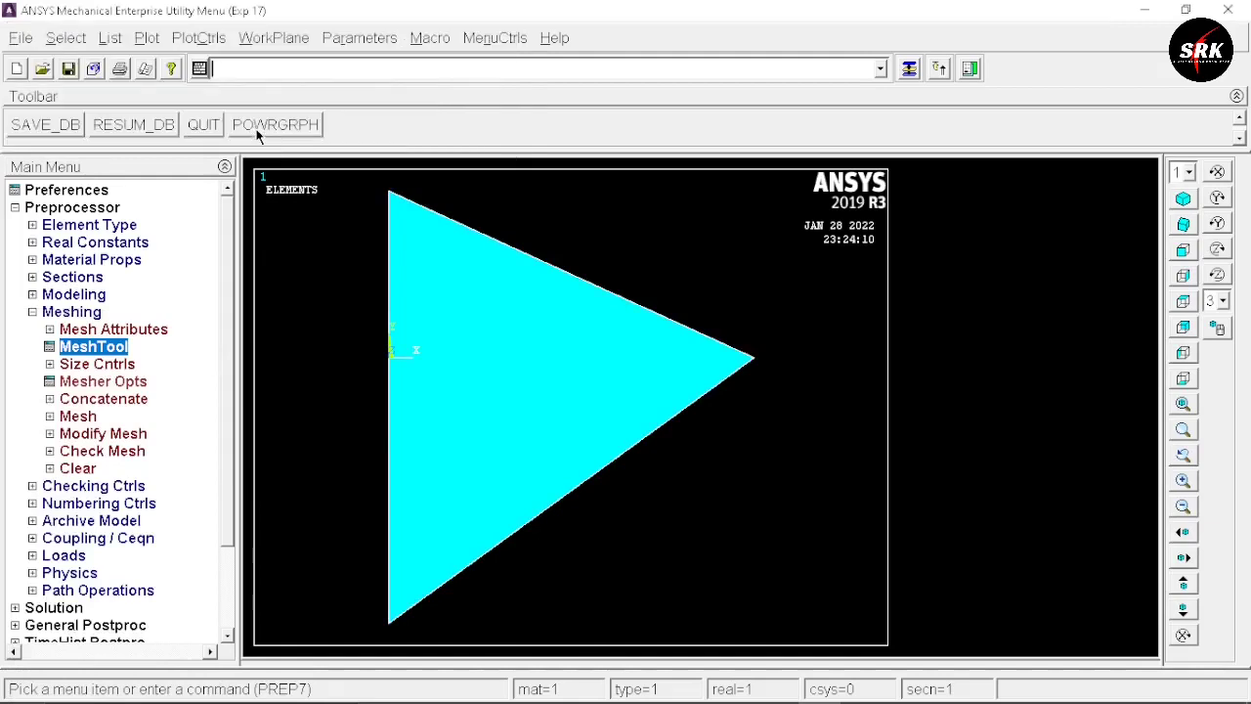
- Expand Loads > Define Loads > Apply > Structural > Displacement, then view the assignment sheet
{"action": "left_click", "coordinate": [66, 554]}
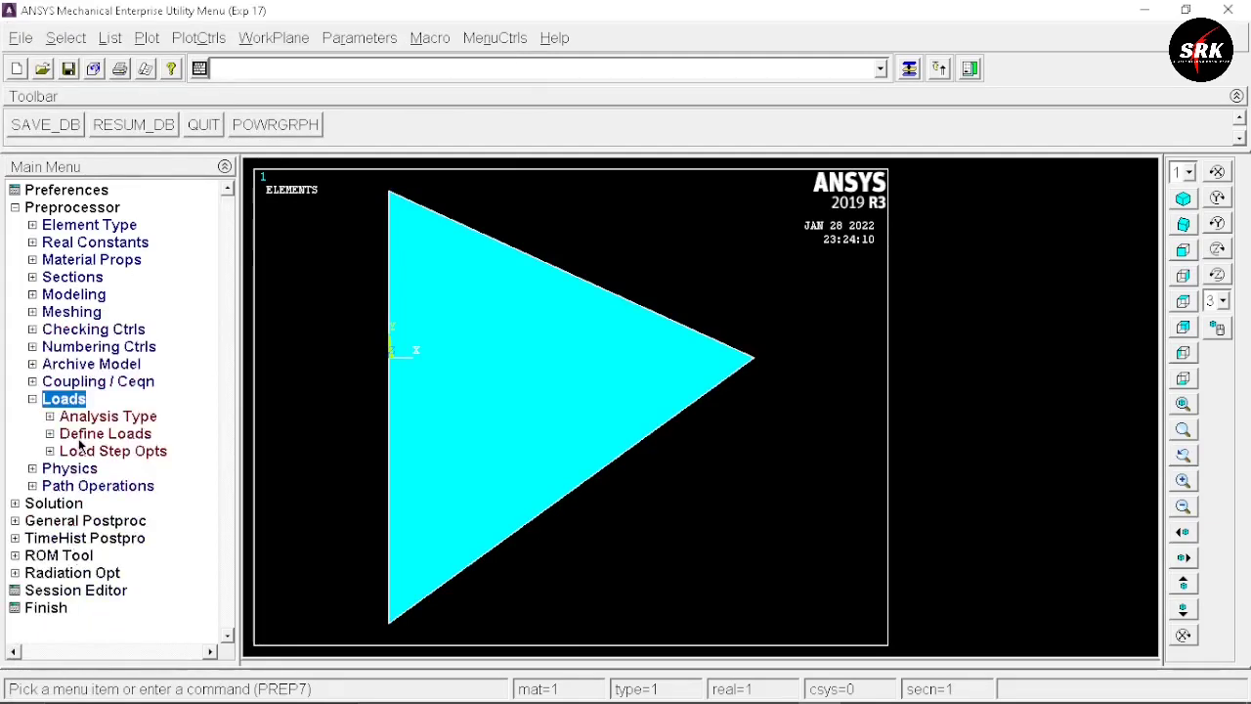
{"action": "left_click", "coordinate": [95, 436]}
{"action": "left_click", "coordinate": [98, 468]}
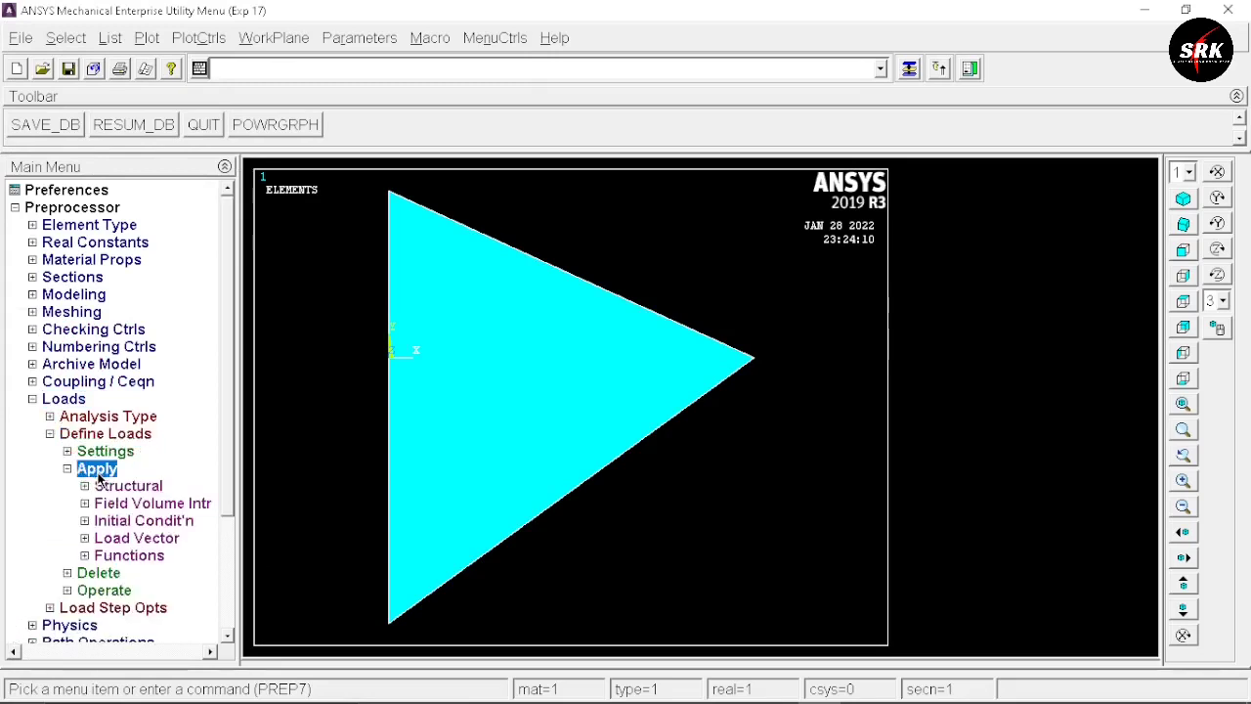
{"action": "left_click", "coordinate": [132, 488]}
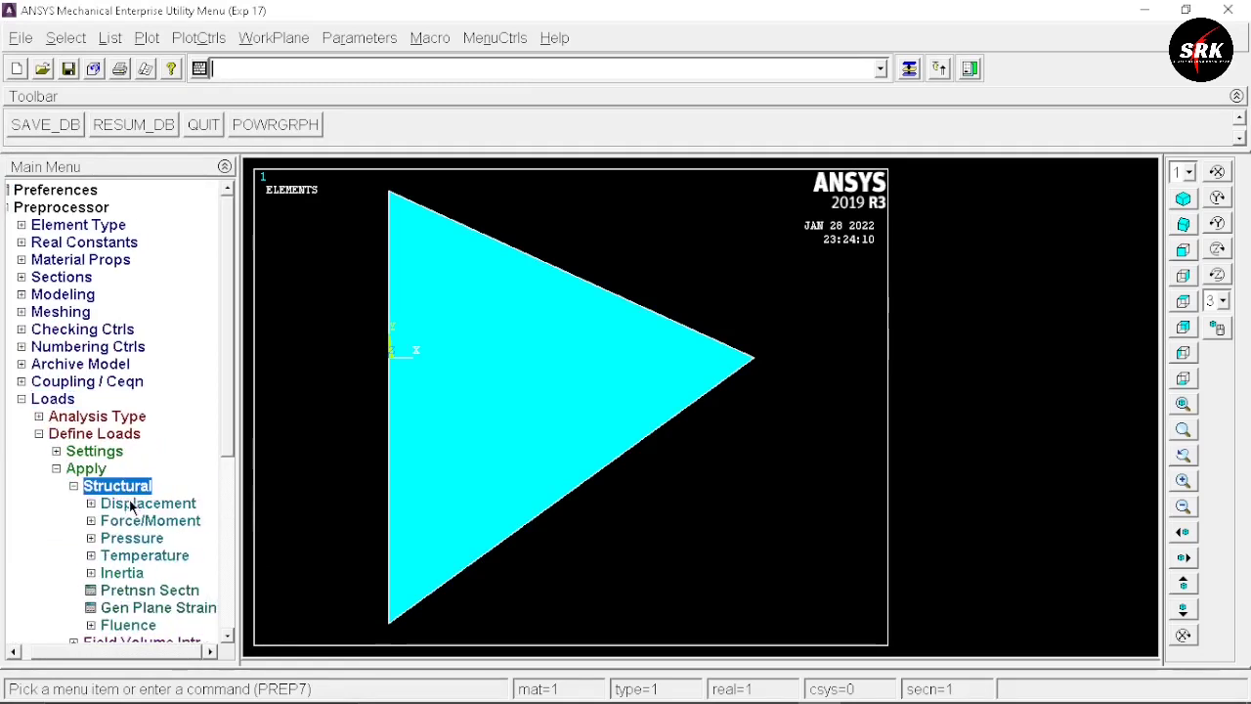
{"action": "left_click", "coordinate": [131, 504]}
{"action": "key", "text": "alt+Tab"}
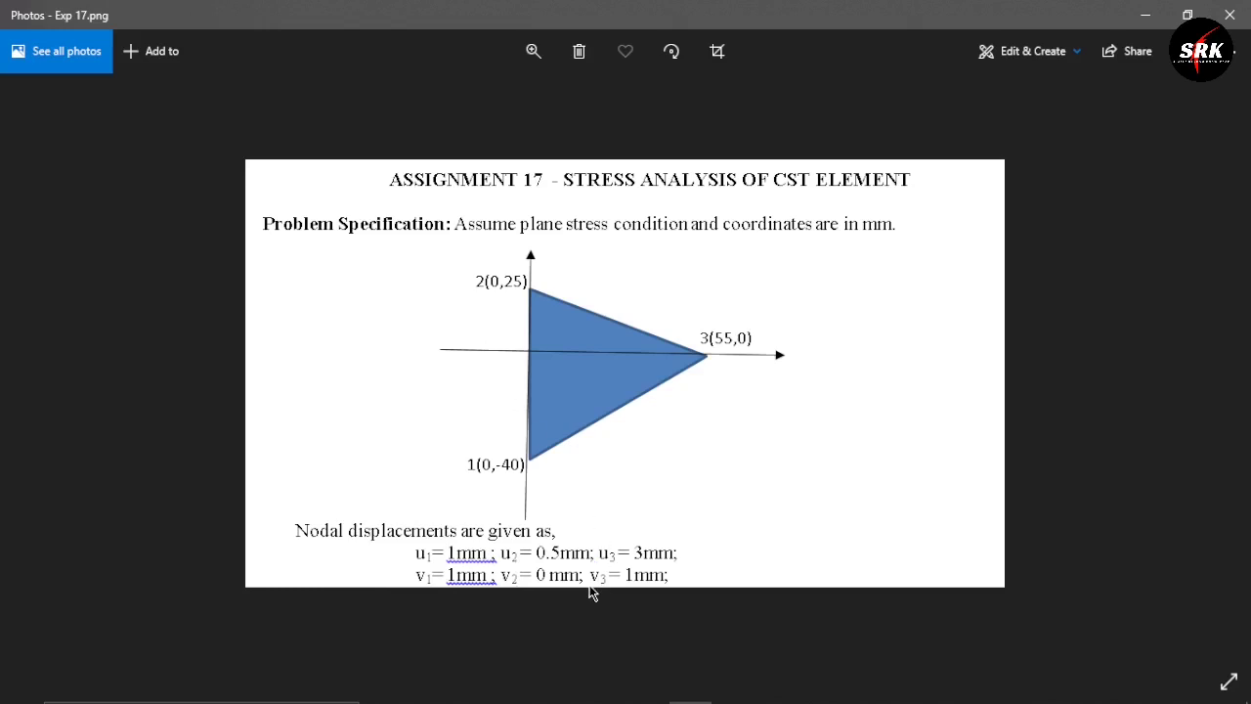
- Return from the assignment's displacement values to ANSYS to apply them
{"action": "key", "text": "alt+Tab"}
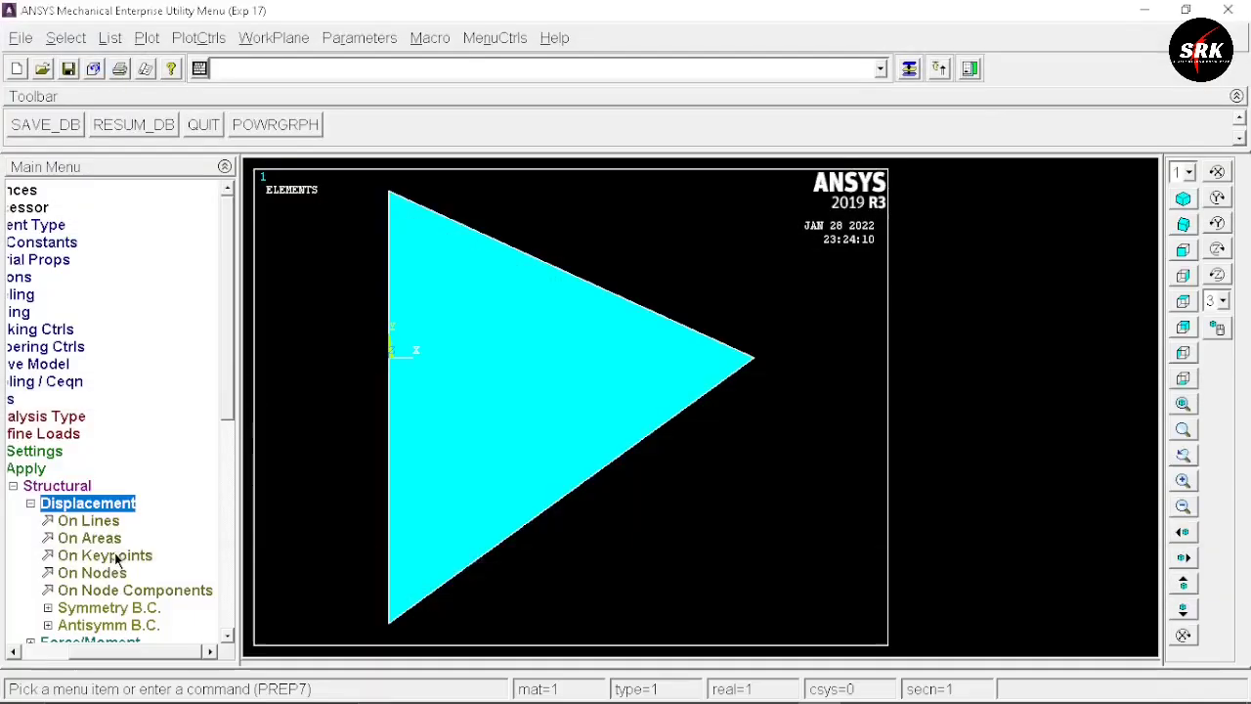
- Apply UX and UY displacements of 1 at keypoint 1 (bottom vertex), then pick keypoint 2
{"action": "left_click", "coordinate": [114, 555]}
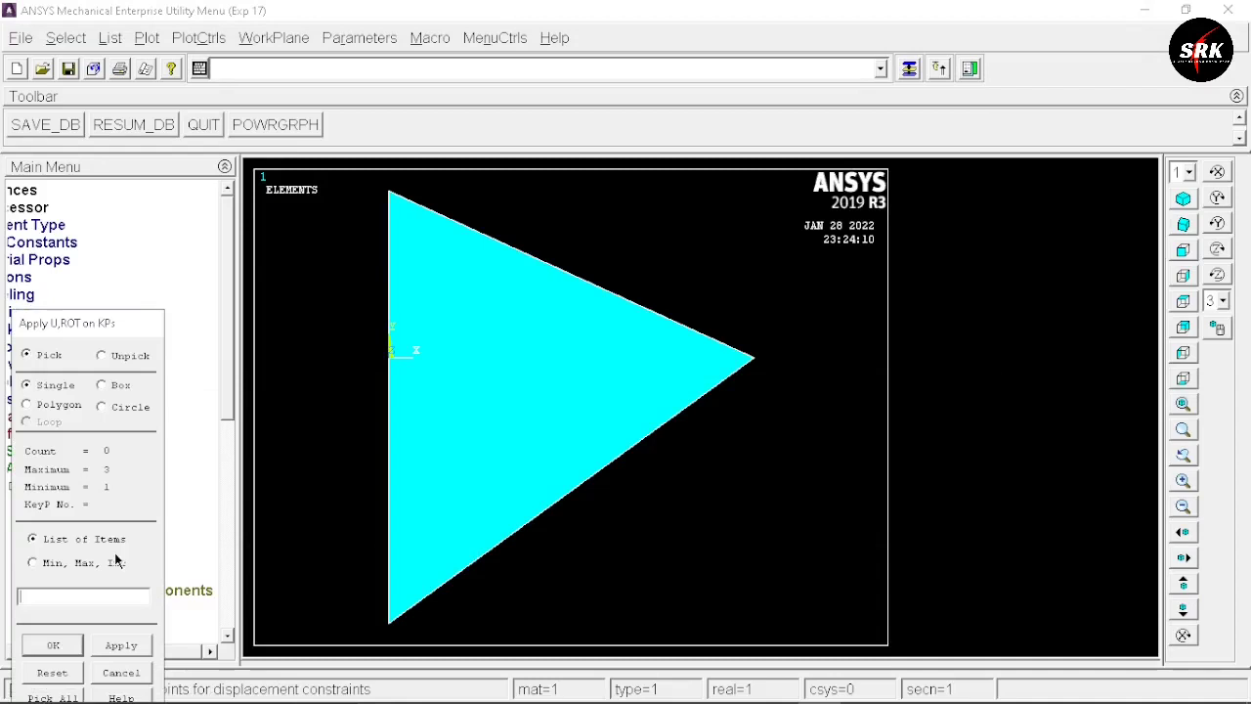
{"action": "left_click", "coordinate": [386, 624]}
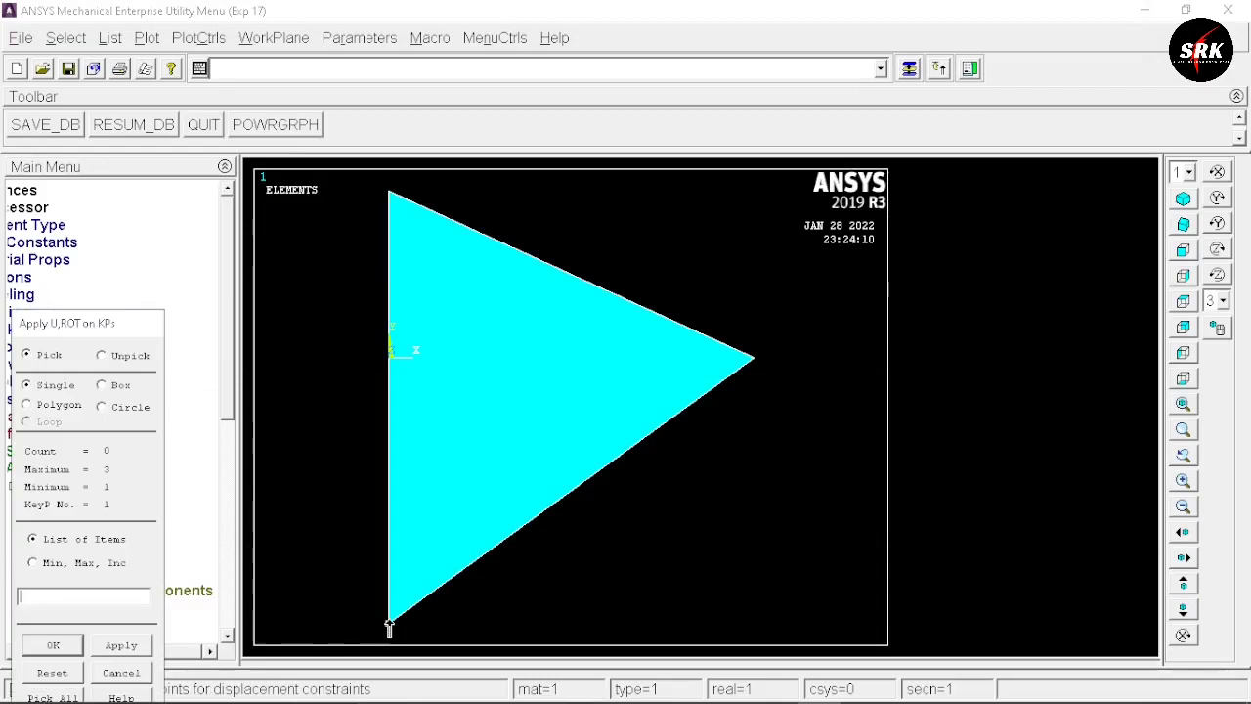
{"action": "left_click", "coordinate": [58, 644]}
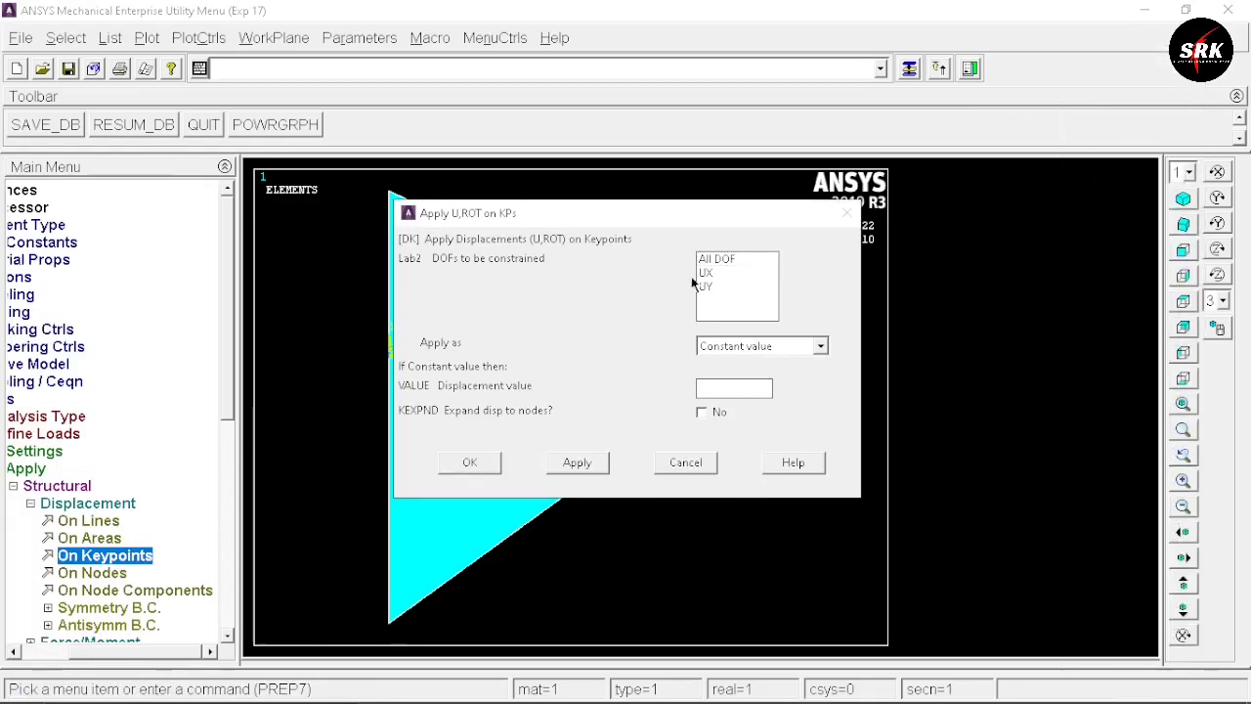
{"action": "left_click", "coordinate": [709, 274]}
{"action": "left_click", "coordinate": [710, 285]}
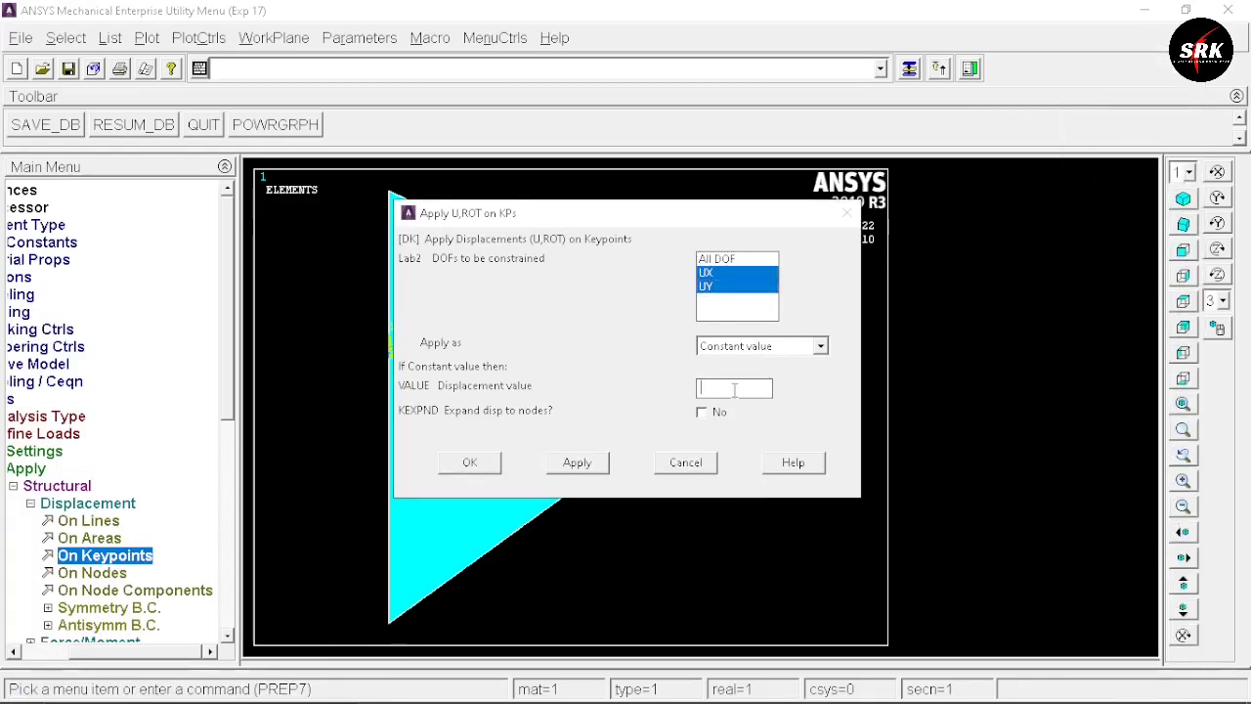
{"action": "type", "text": "1"}
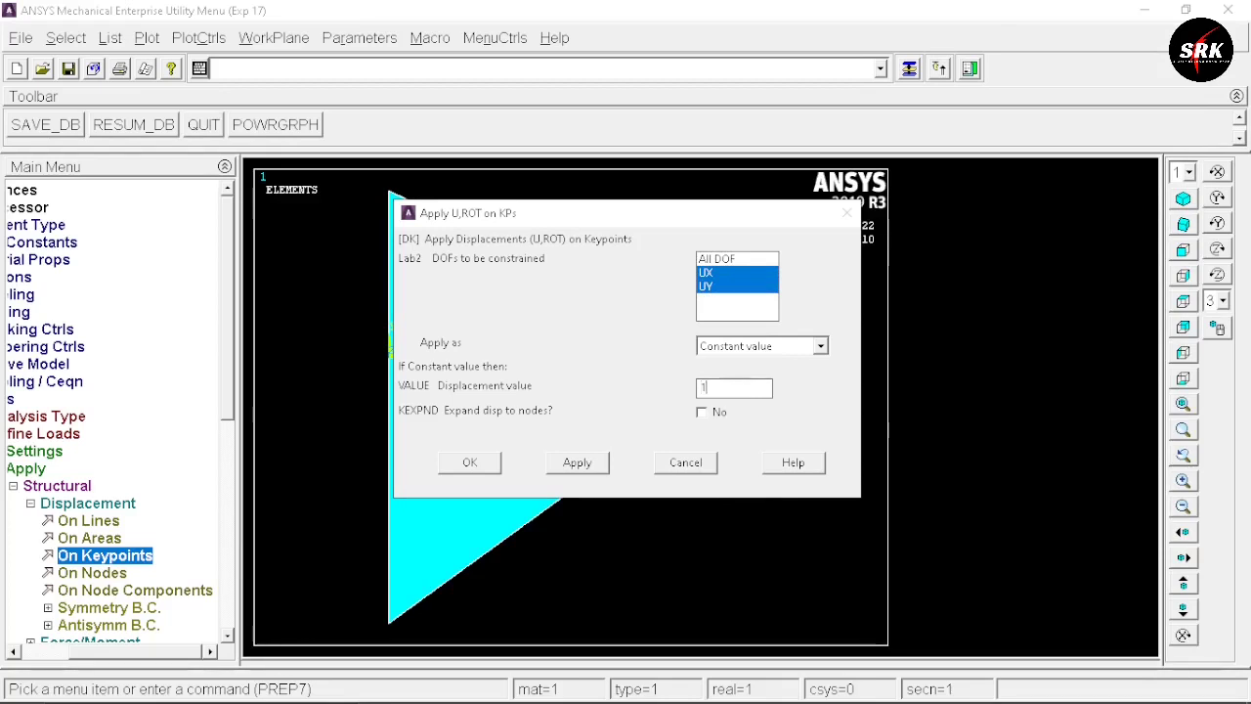
{"action": "left_click", "coordinate": [577, 463]}
{"action": "left_click", "coordinate": [391, 196]}
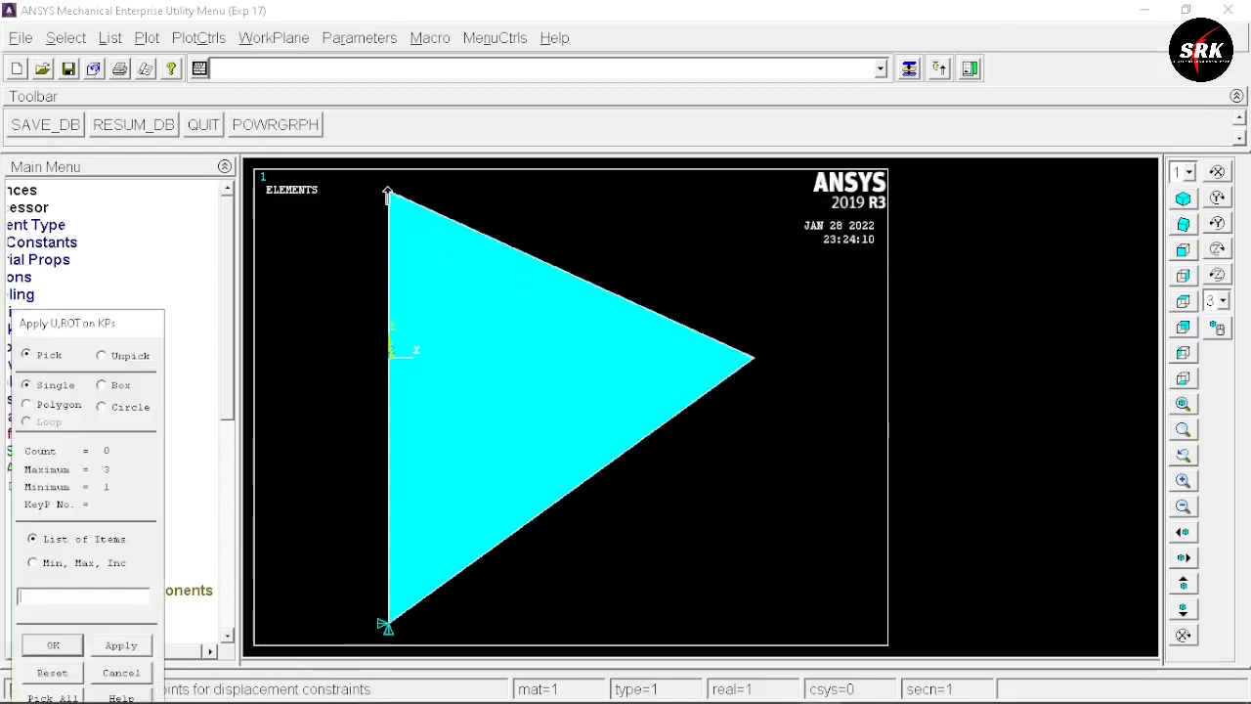
{"action": "left_click", "coordinate": [63, 645]}
- Apply a UX displacement of 0.5 at the top vertex
{"action": "left_click", "coordinate": [707, 288]}
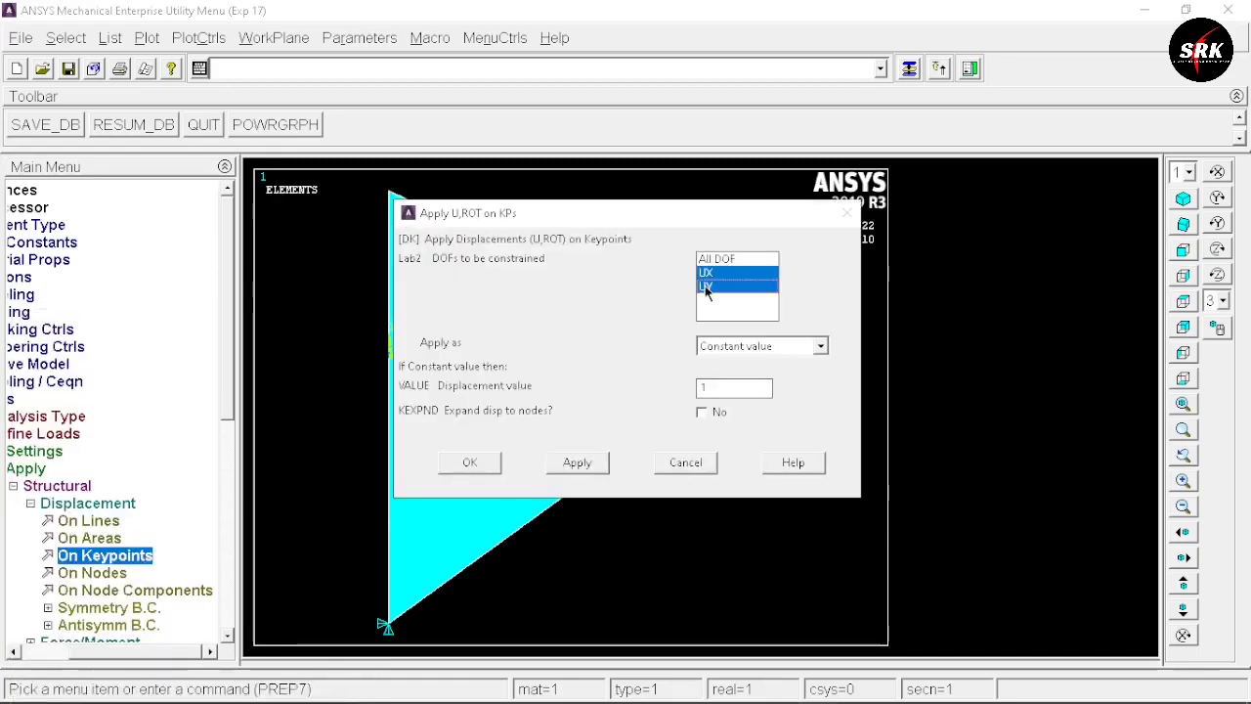
{"action": "left_click", "coordinate": [706, 287]}
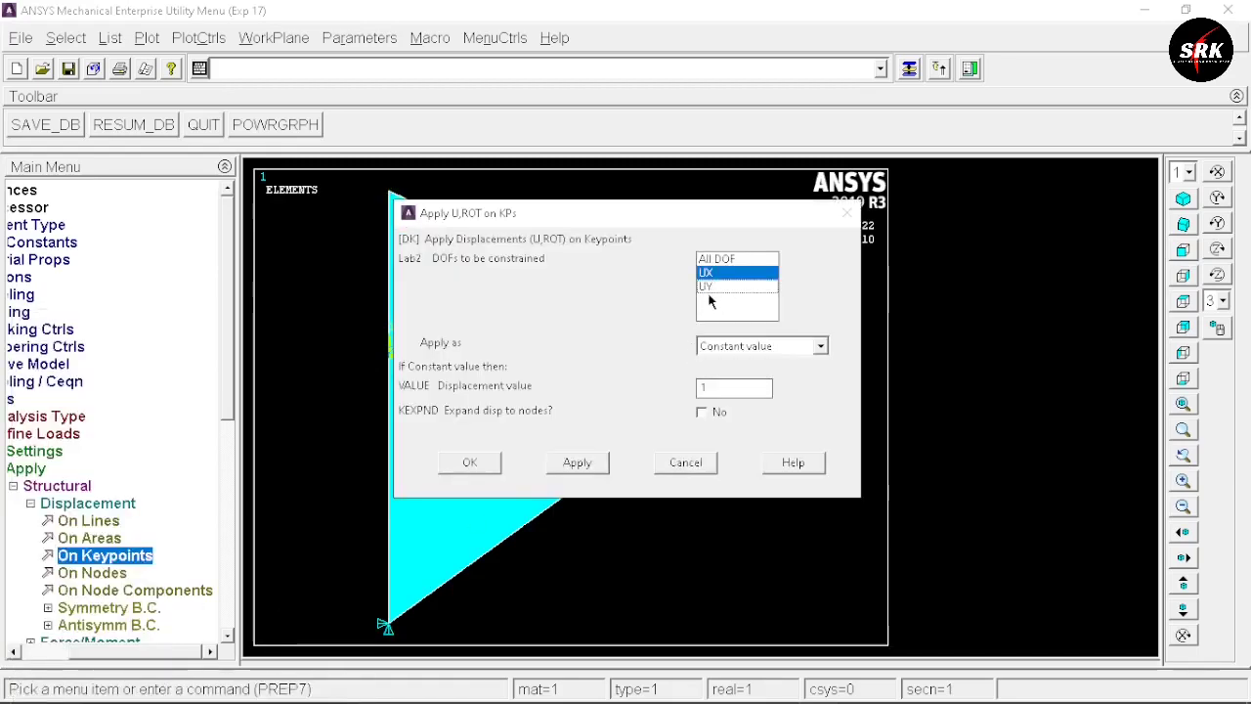
{"action": "double_click", "coordinate": [713, 389]}
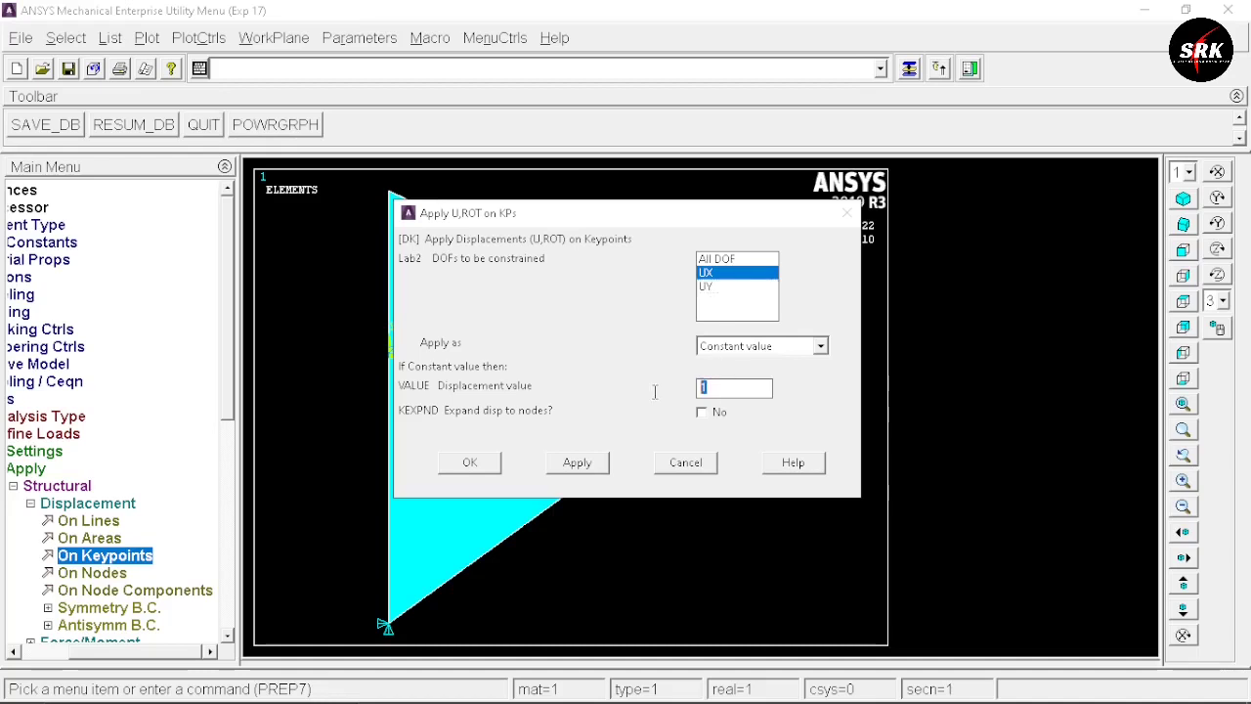
{"action": "type", "text": "0.5"}
{"action": "left_click", "coordinate": [582, 462]}
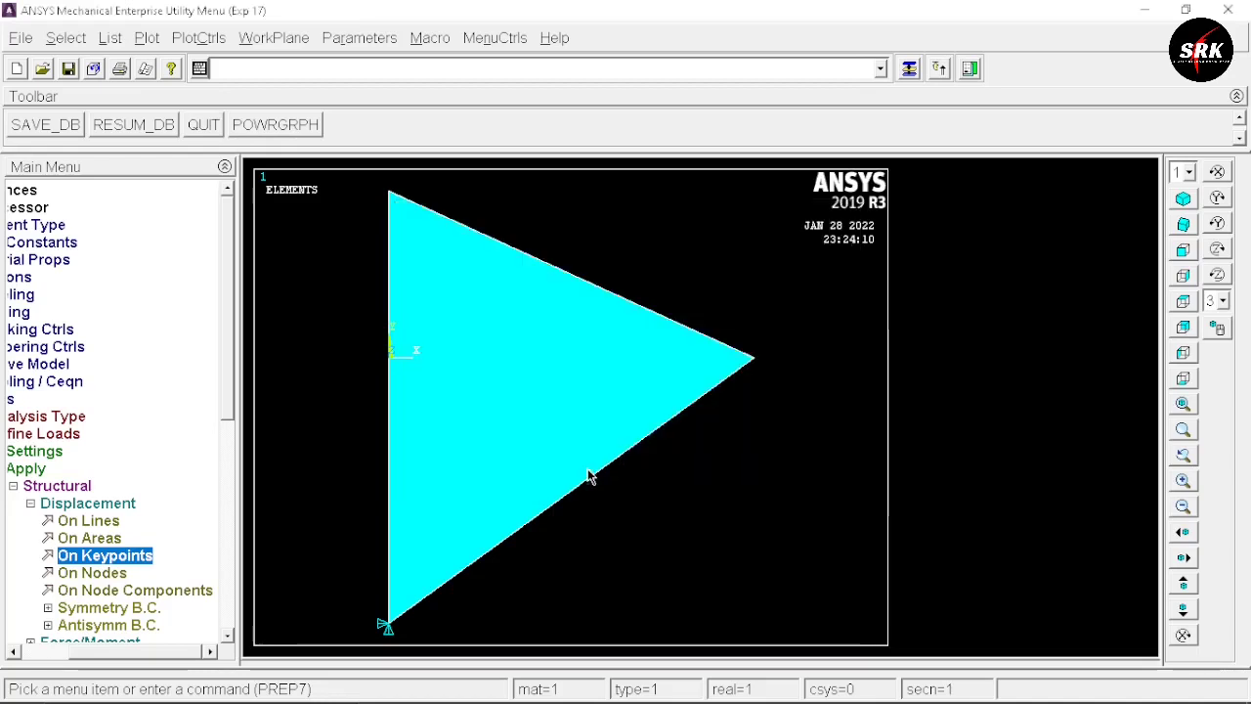
- Apply a UY displacement of 0 at the top vertex
{"action": "left_click", "coordinate": [386, 193]}
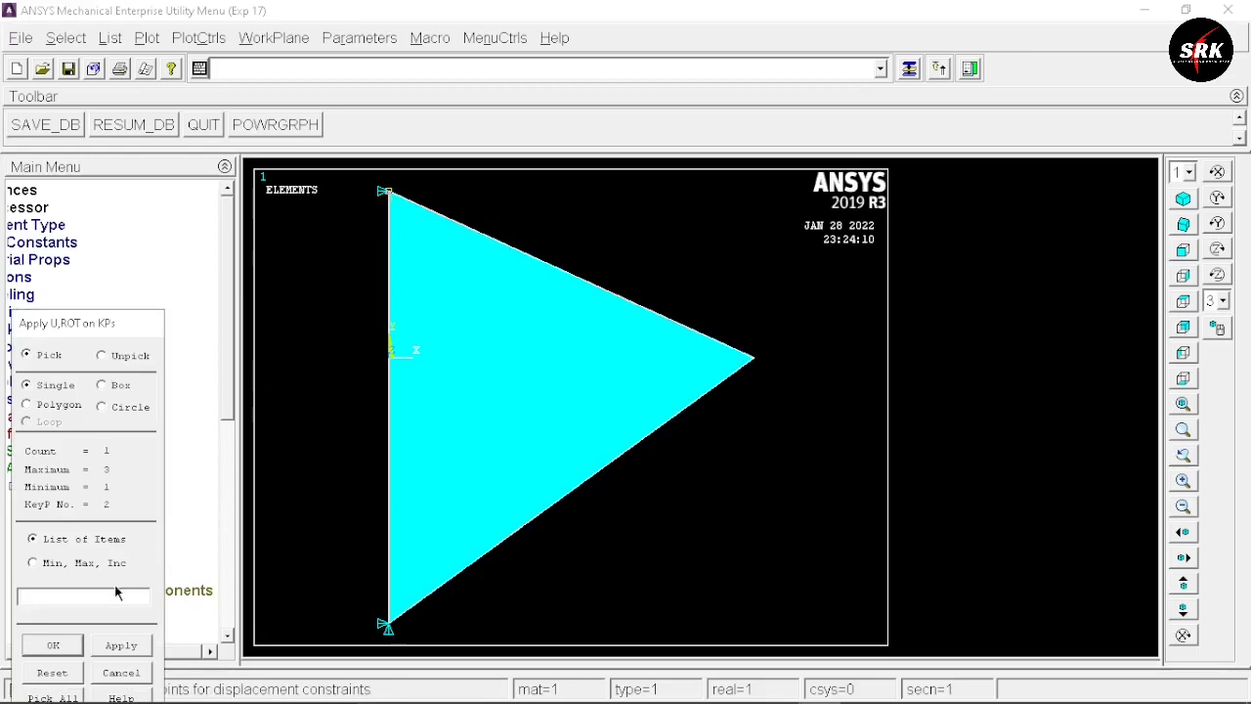
{"action": "left_click", "coordinate": [54, 645]}
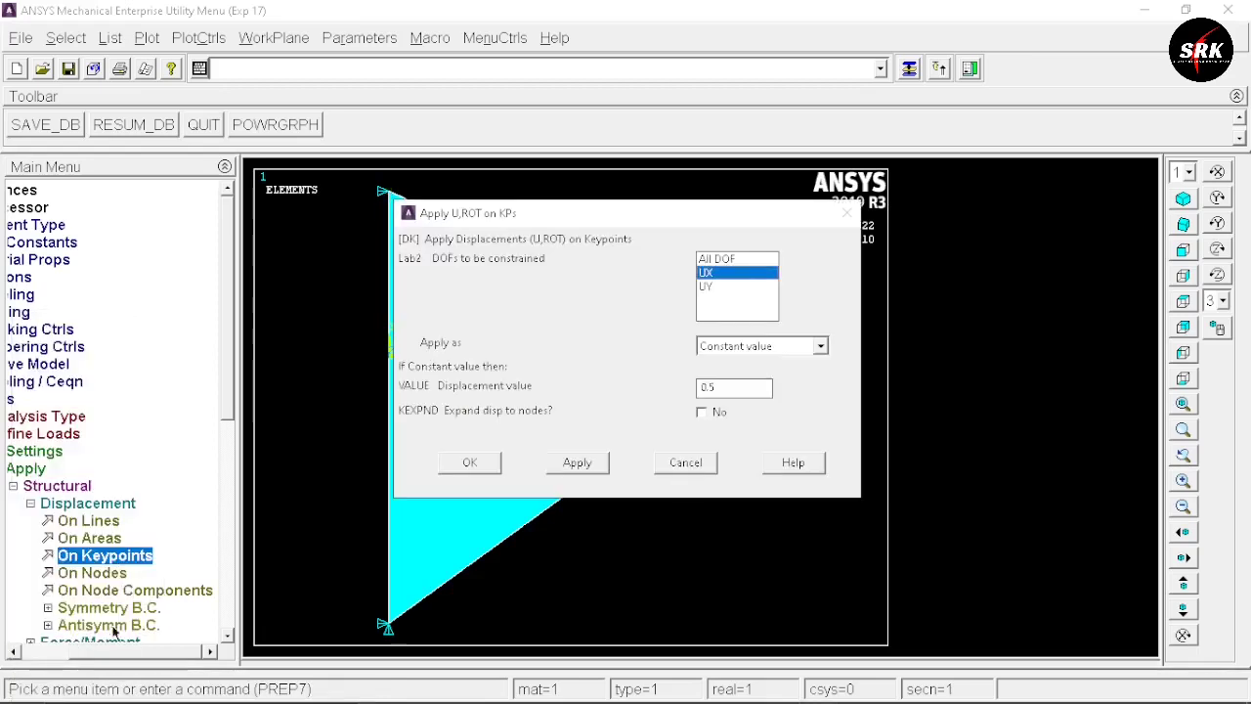
{"action": "left_click", "coordinate": [718, 286]}
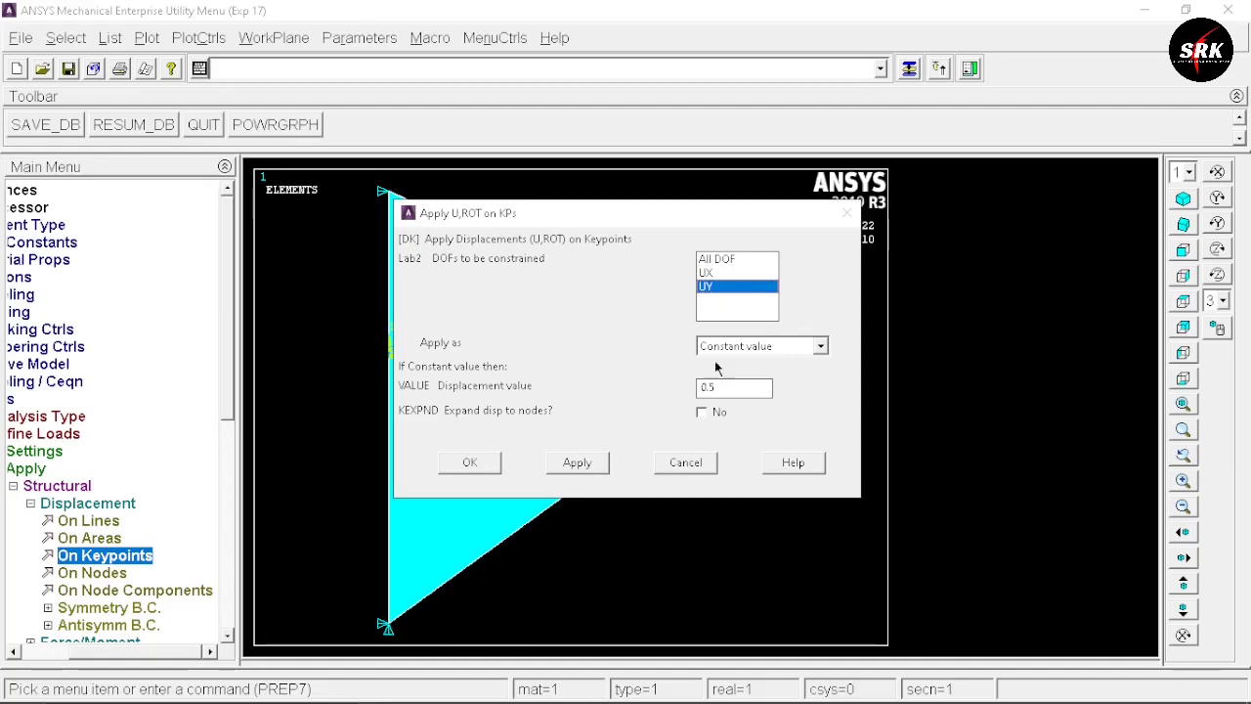
{"action": "left_click_drag", "start_coordinate": [725, 387], "coordinate": [647, 386]}
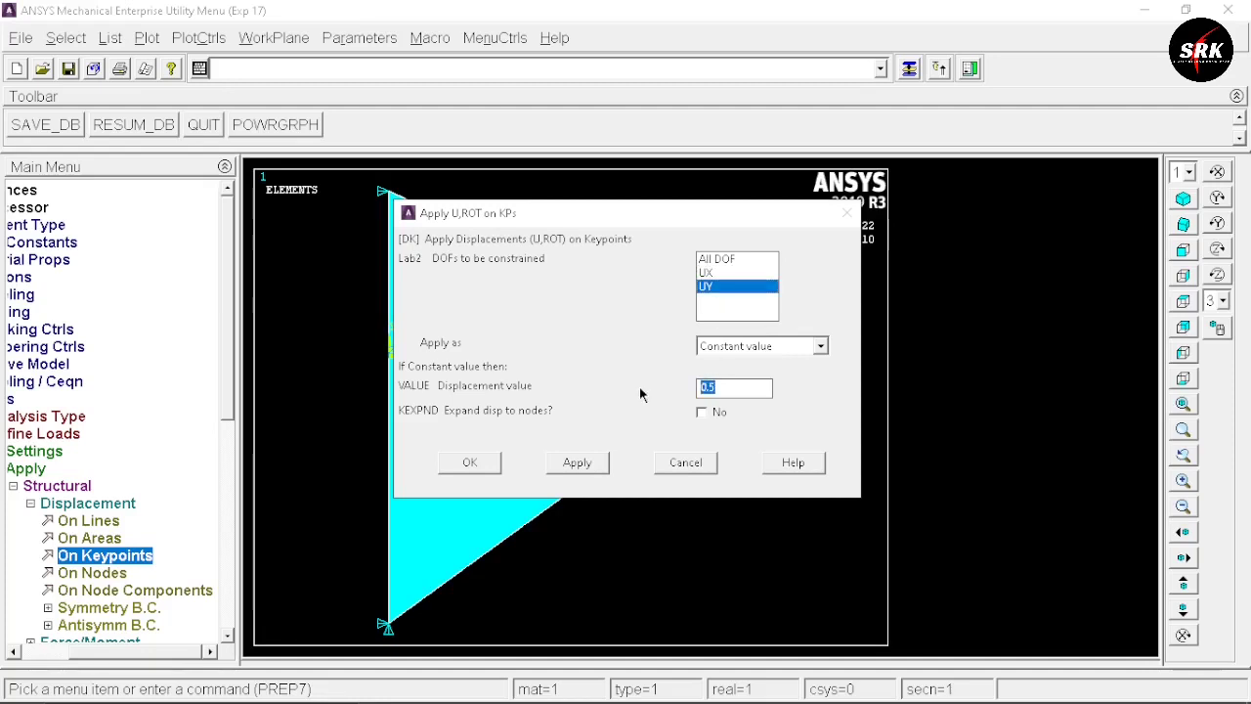
{"action": "type", "text": "0"}
{"action": "left_click", "coordinate": [592, 465]}
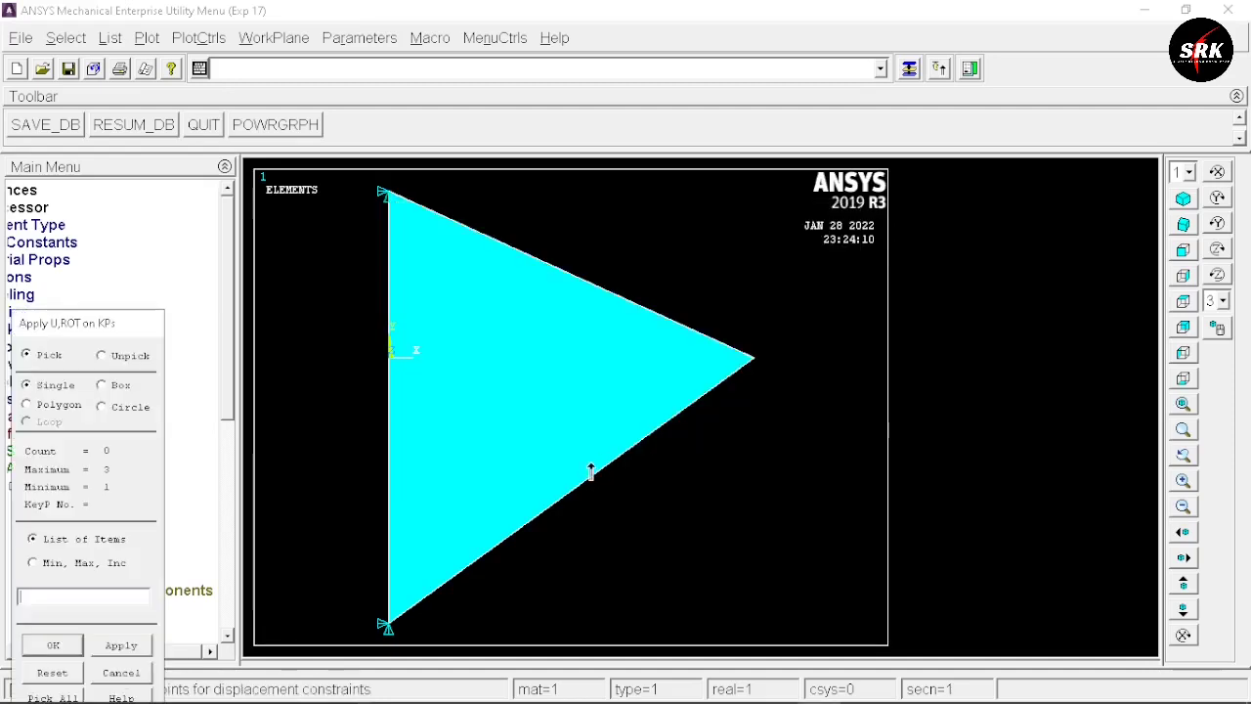
- Apply a UX displacement of 3 at the right vertex, keypoint 3
{"action": "left_click", "coordinate": [754, 360]}
{"action": "left_click", "coordinate": [56, 649]}
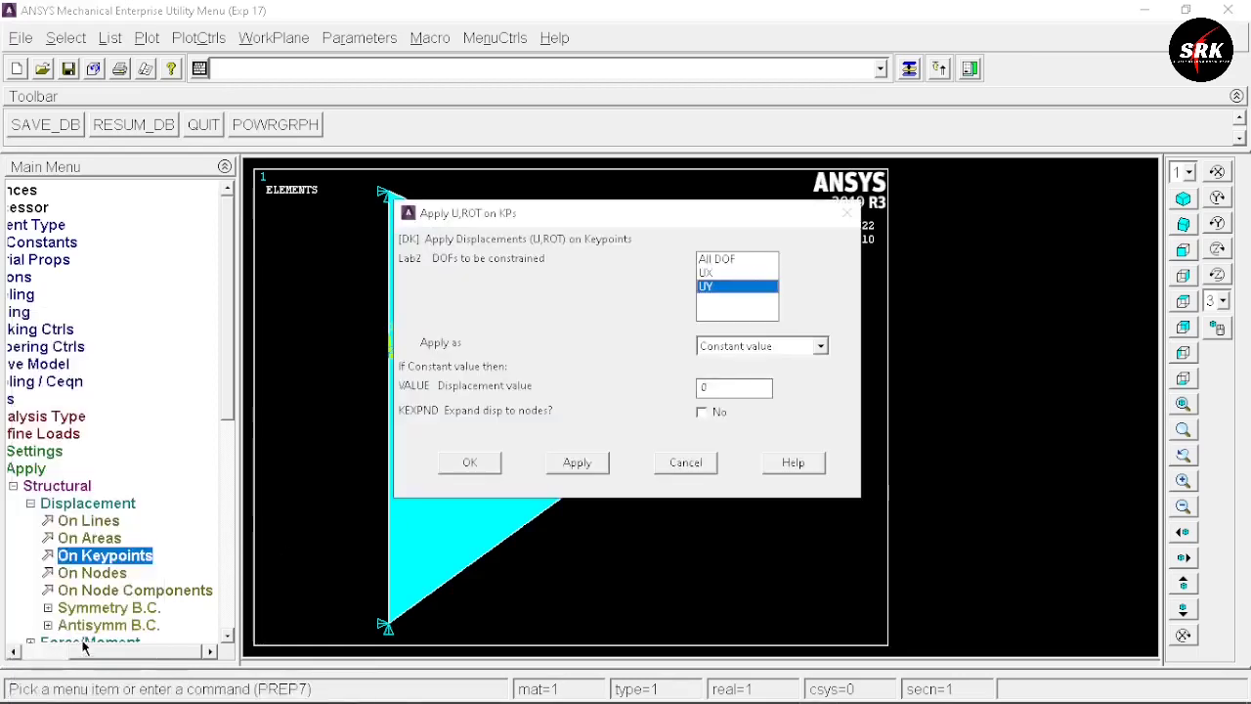
{"action": "left_click", "coordinate": [718, 274]}
{"action": "left_click", "coordinate": [716, 288]}
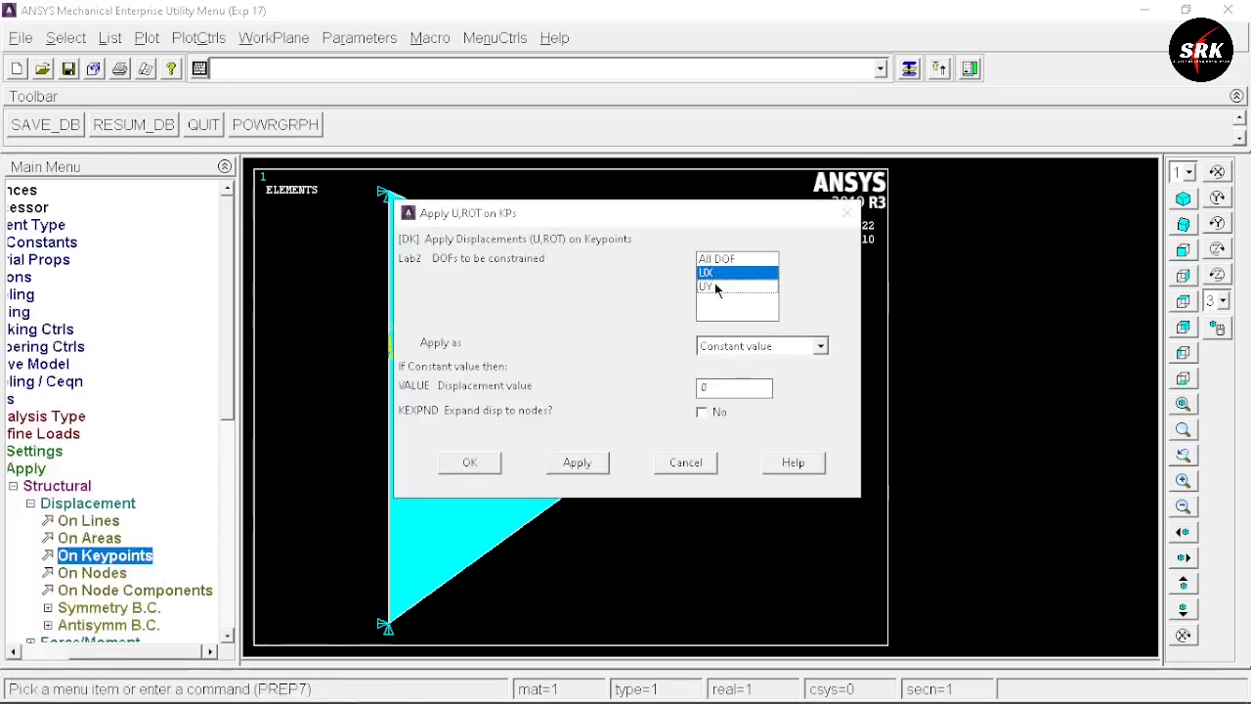
{"action": "key", "text": "Tab"}
{"action": "type", "text": "3"}
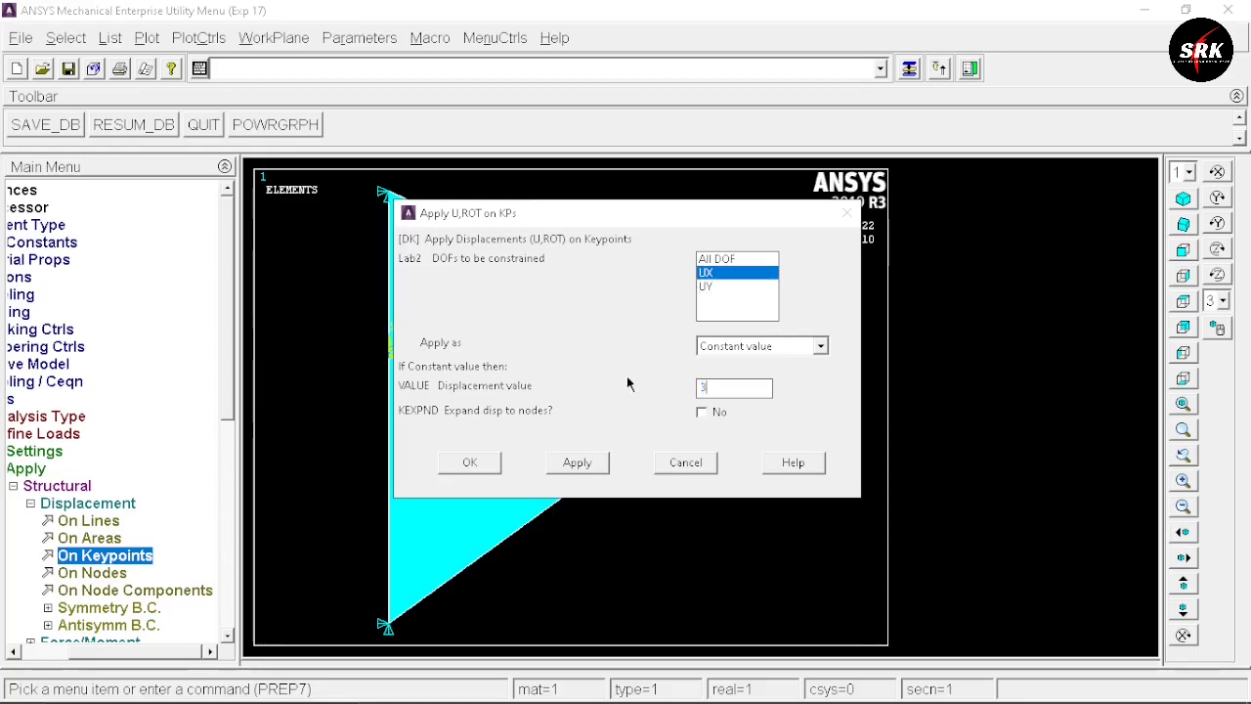
{"action": "left_click", "coordinate": [579, 463]}
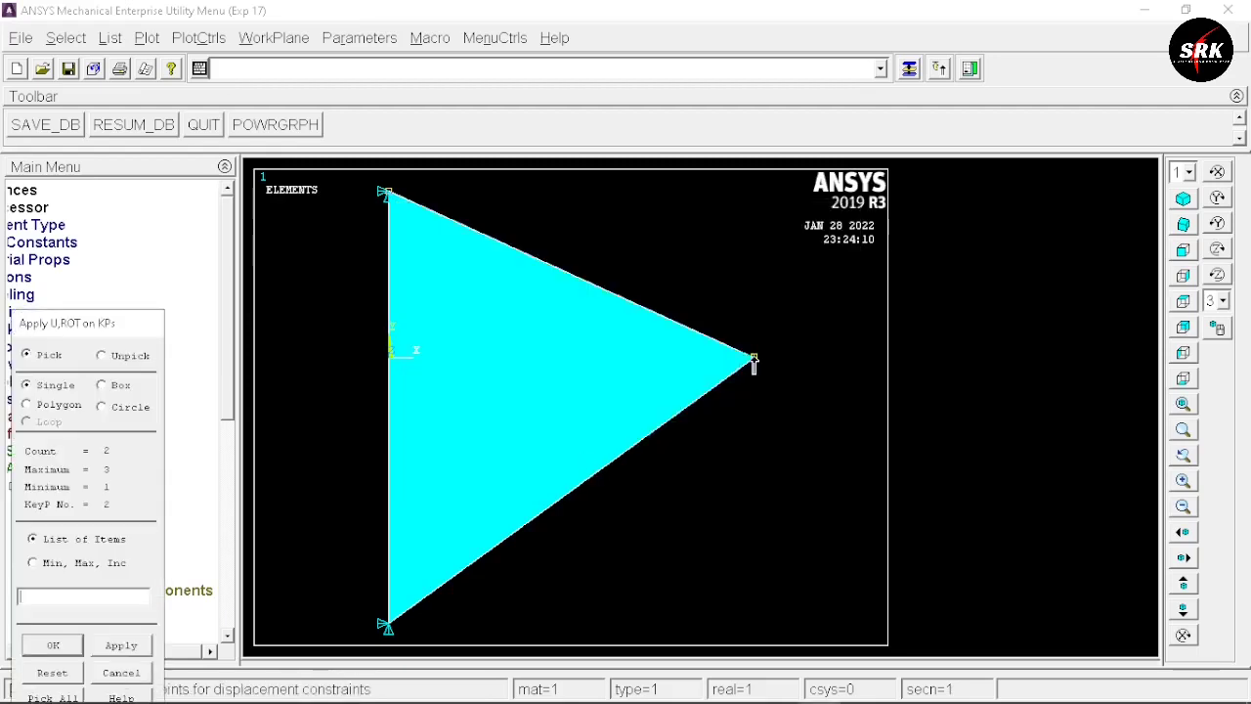
- Apply a UY displacement of 1 at the right vertex
{"action": "left_click", "coordinate": [30, 647]}
{"action": "left_click", "coordinate": [718, 286]}
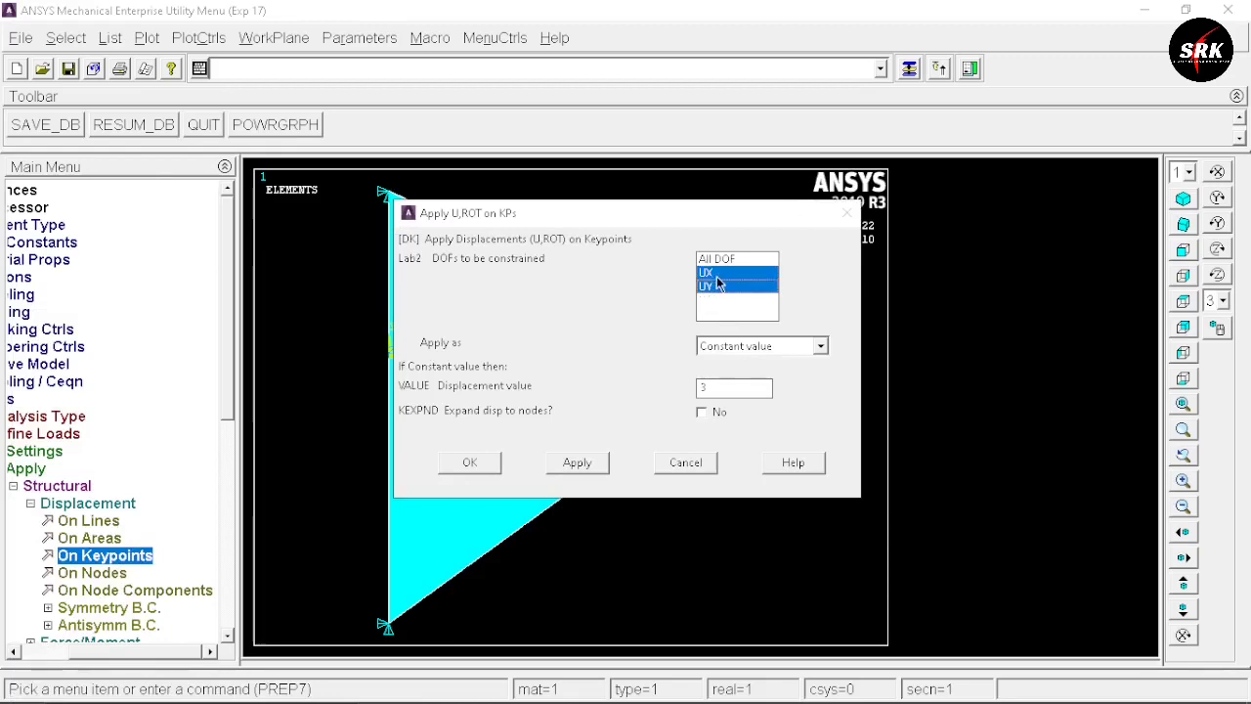
{"action": "left_click", "coordinate": [720, 275]}
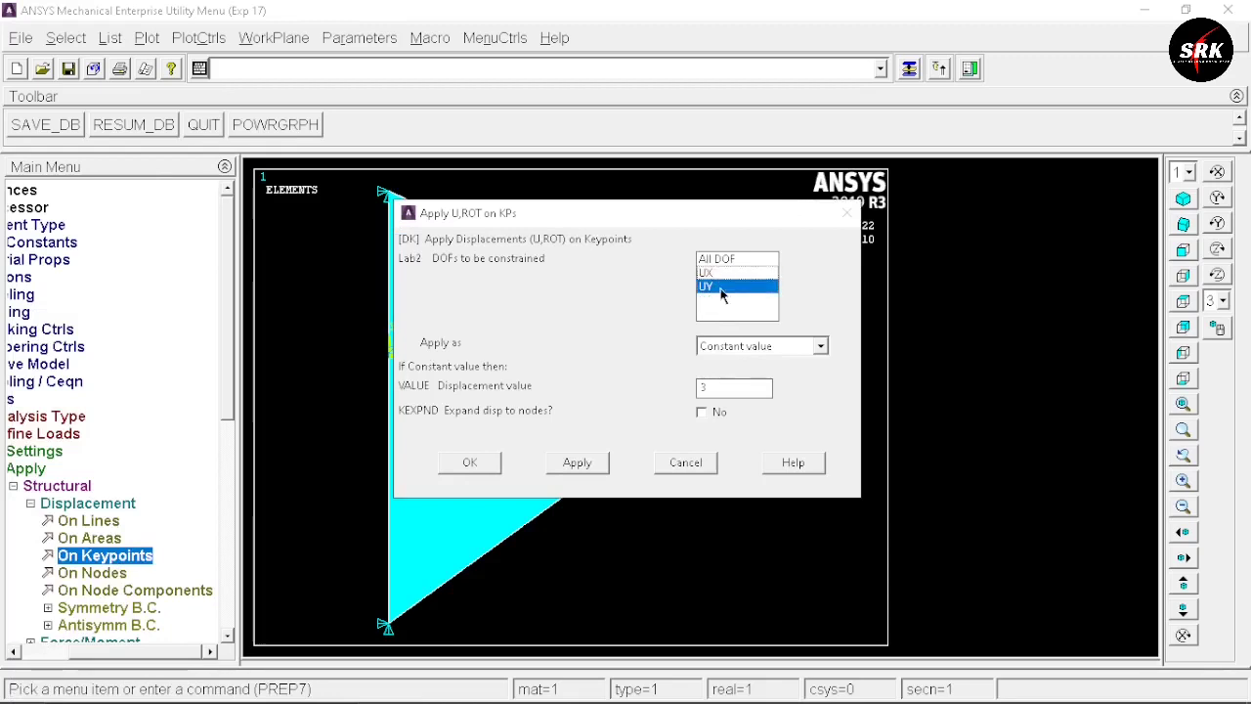
{"action": "double_click", "coordinate": [722, 390]}
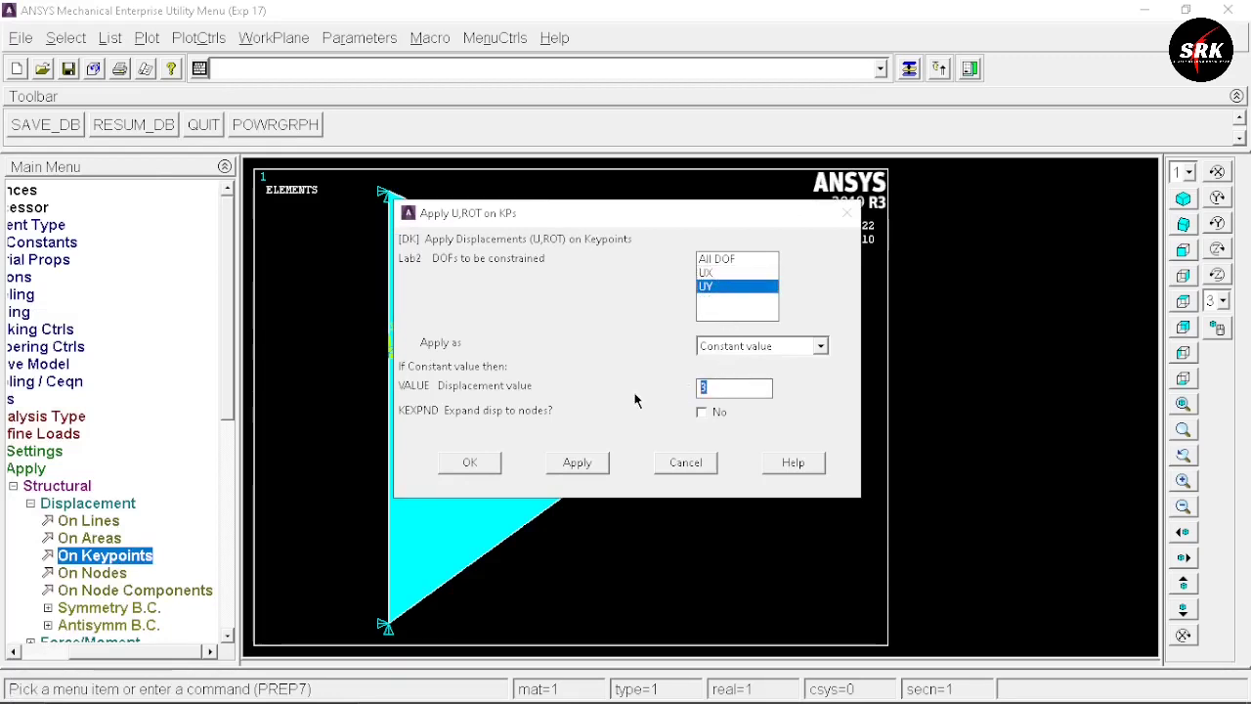
{"action": "type", "text": "1"}
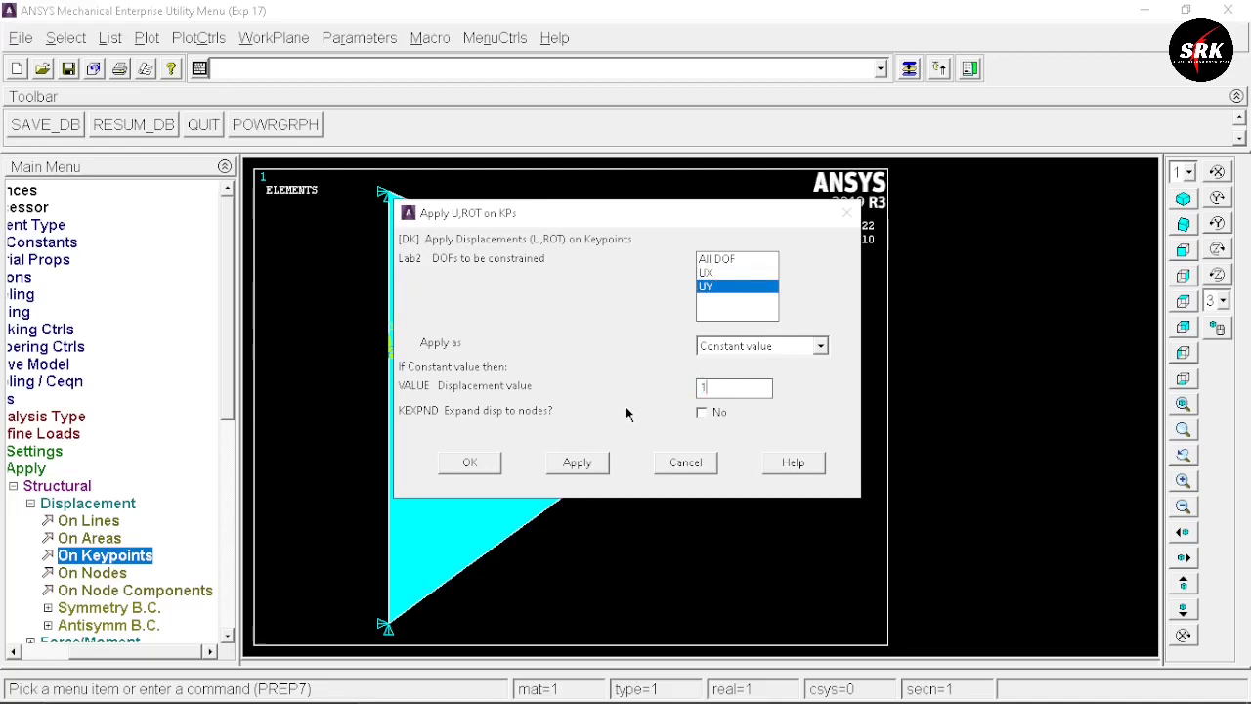
{"action": "left_click", "coordinate": [478, 464]}
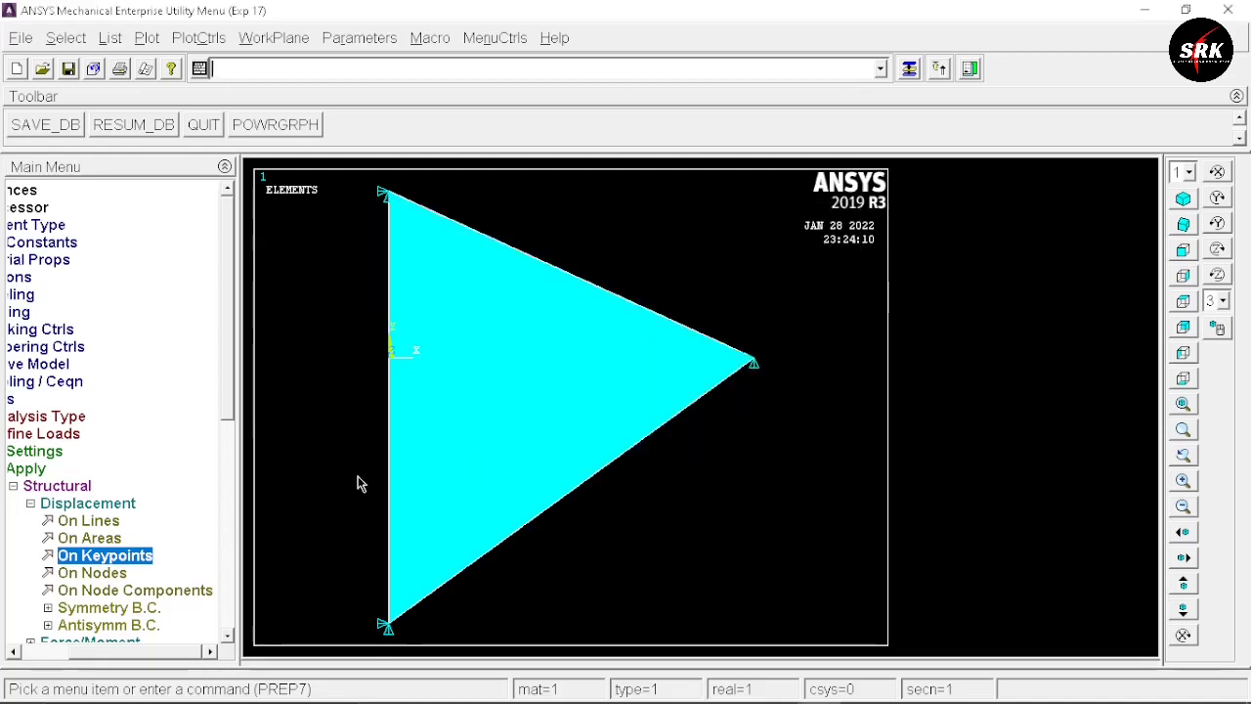
- Solve the current load step despite the warning, then close the completion note and /STATUS listing
{"action": "left_click", "coordinate": [31, 503]}
{"action": "left_click", "coordinate": [22, 402]}
{"action": "left_click", "coordinate": [32, 450]}
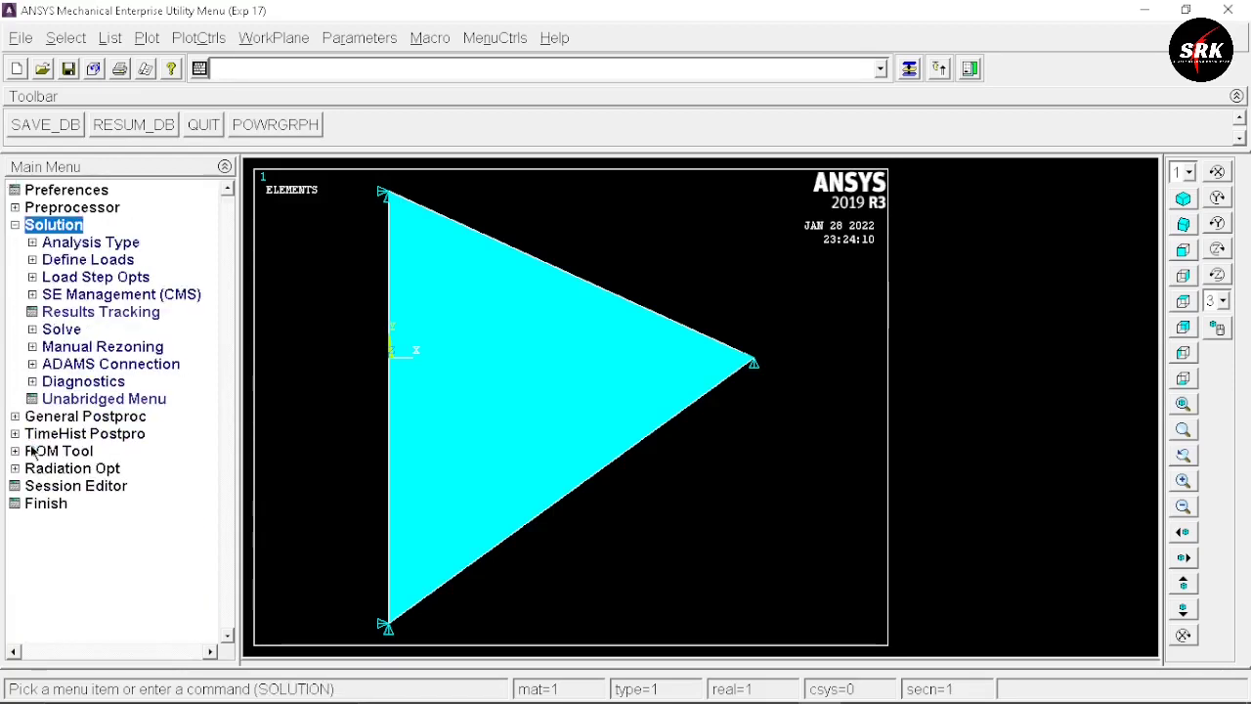
{"action": "left_click", "coordinate": [59, 331]}
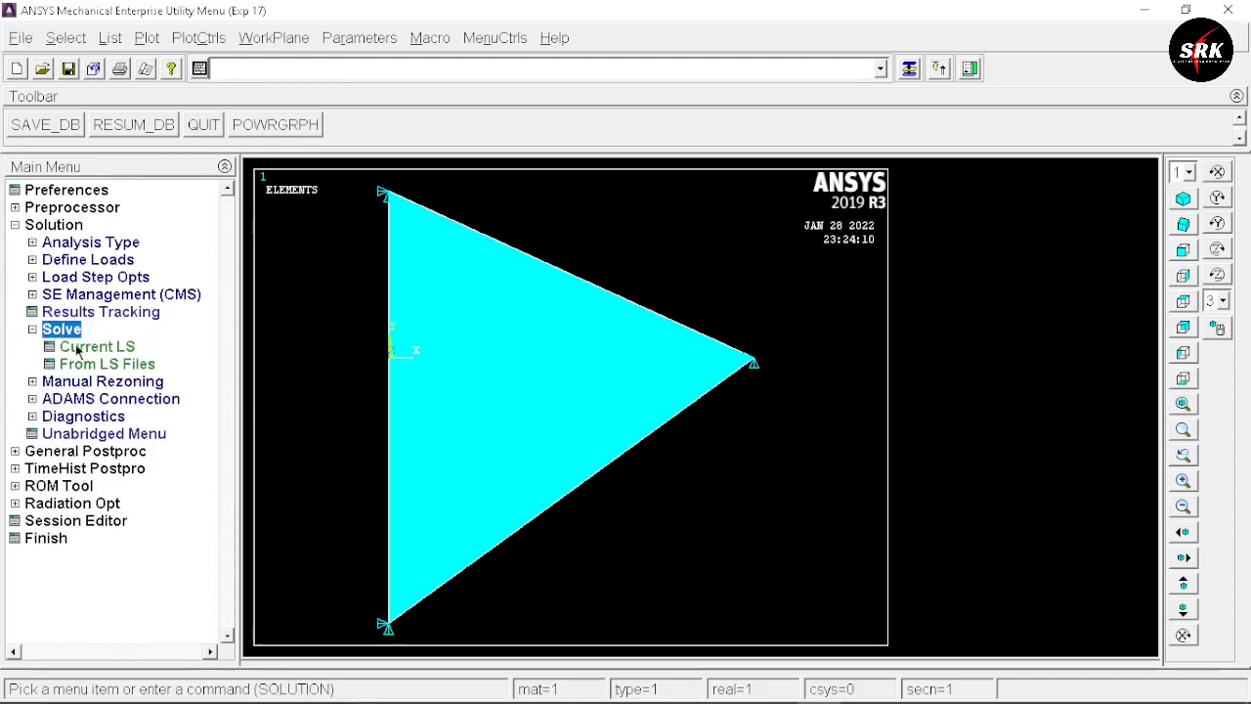
{"action": "left_click", "coordinate": [83, 348]}
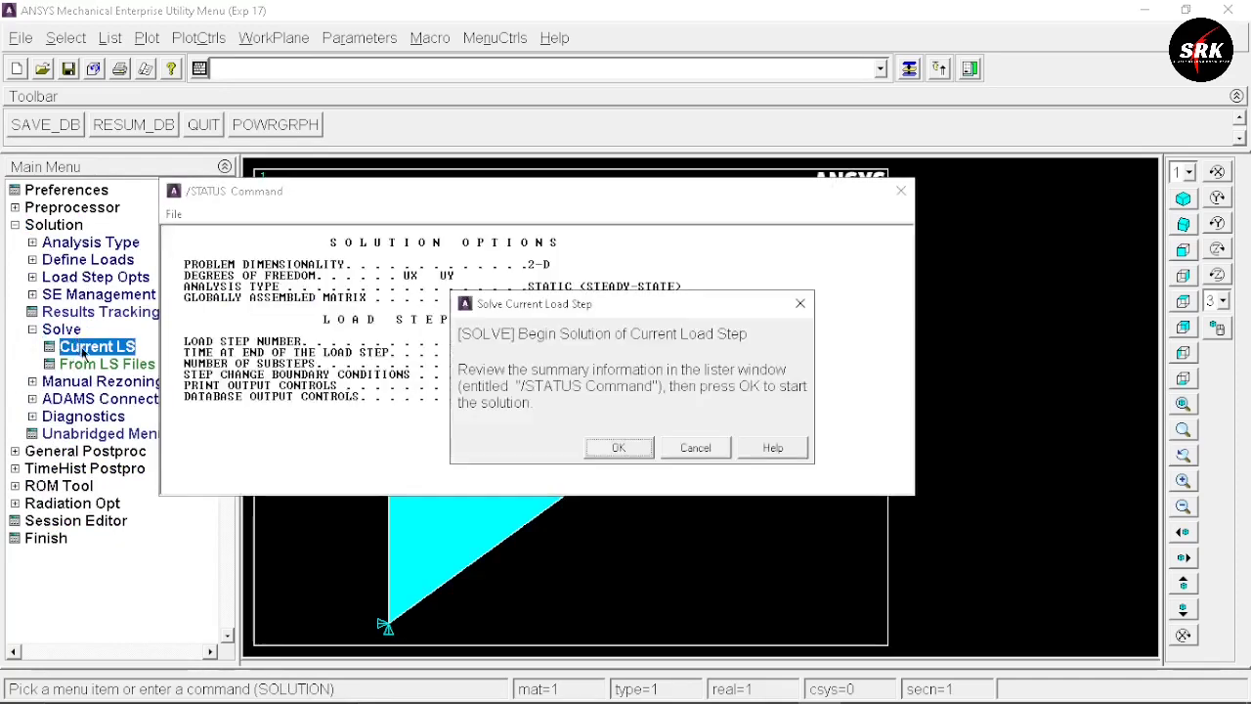
{"action": "left_click", "coordinate": [619, 450]}
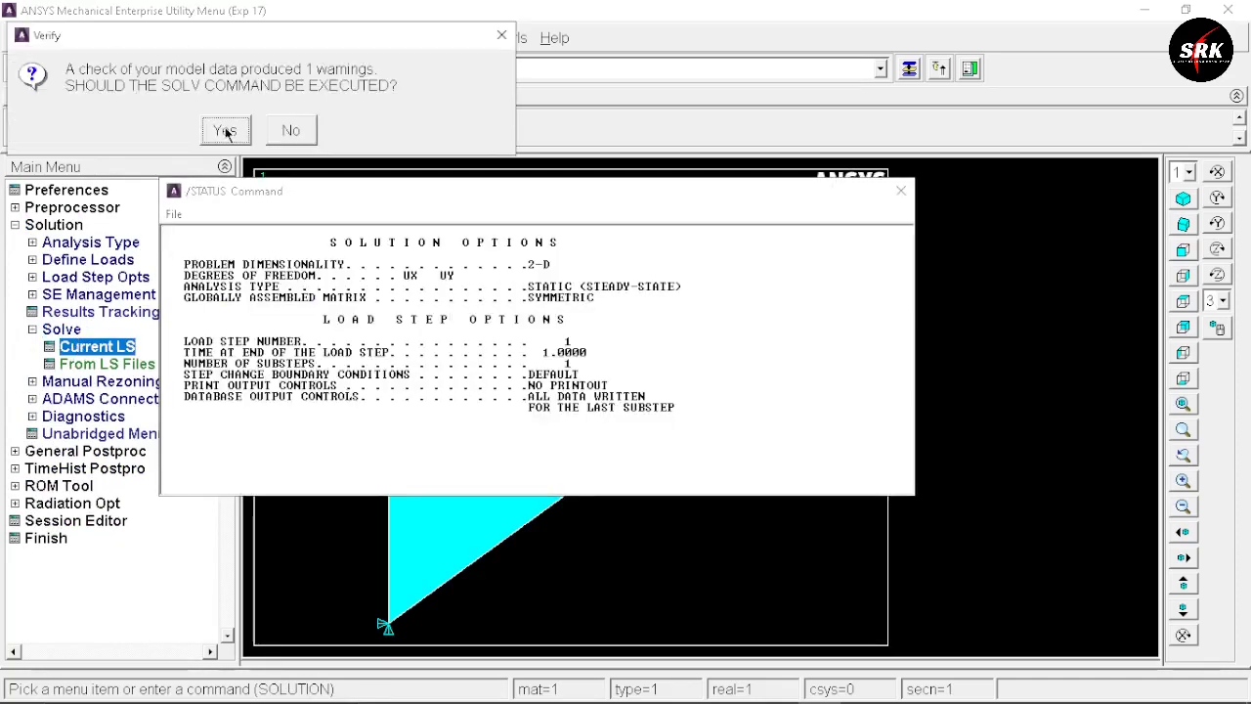
{"action": "left_click", "coordinate": [224, 131]}
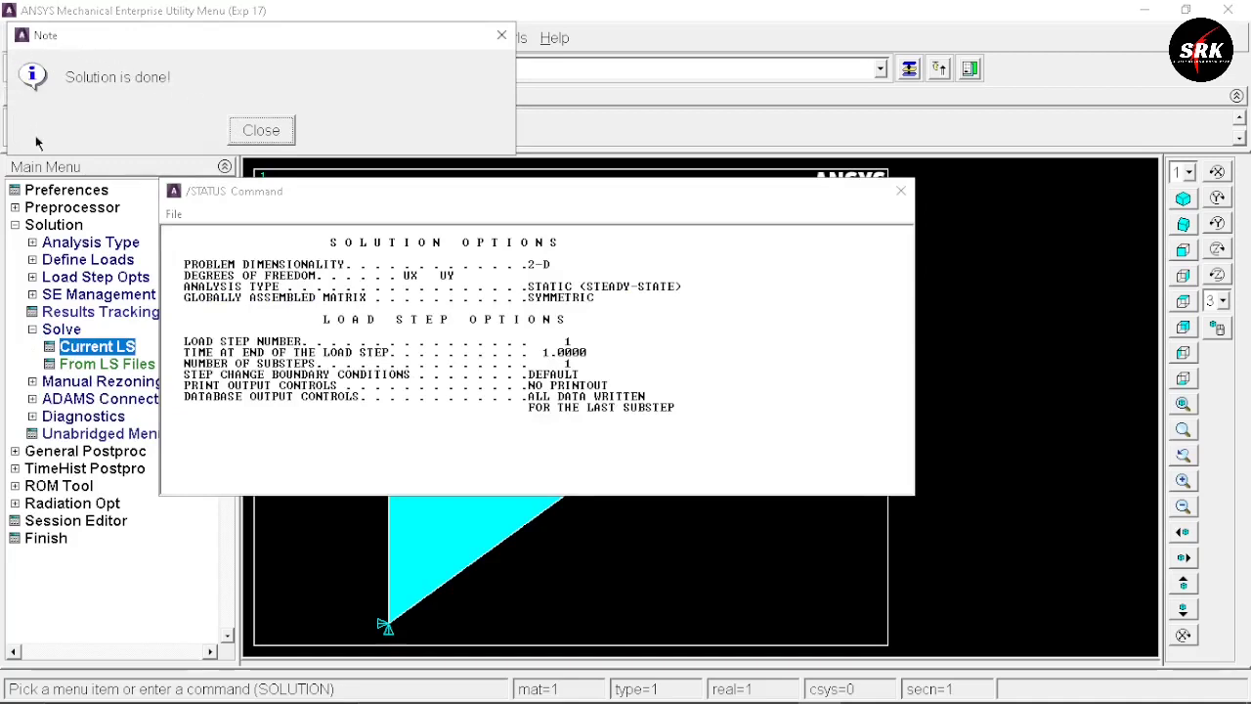
{"action": "left_click", "coordinate": [501, 36]}
{"action": "left_click", "coordinate": [900, 191]}
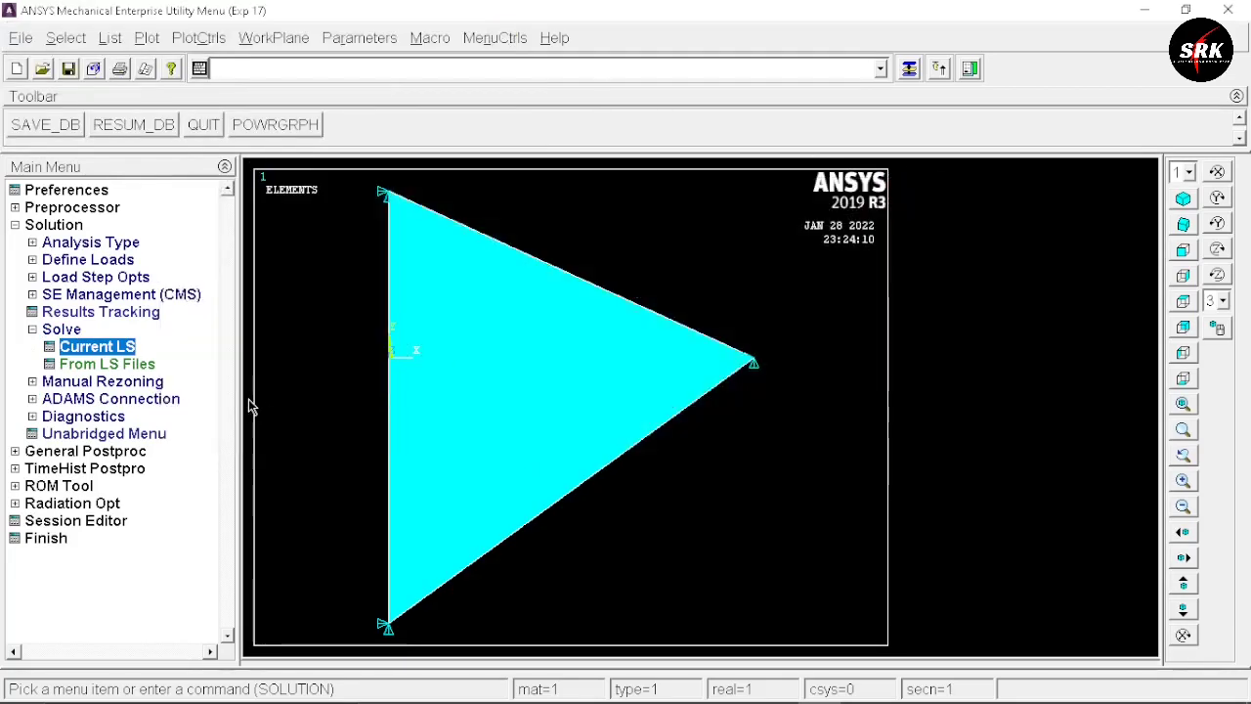
- Contour the nodal DOF displacement vector sum, ranging 1.11803 to 3.16228
{"action": "left_click", "coordinate": [107, 452]}
{"action": "left_click", "coordinate": [85, 332]}
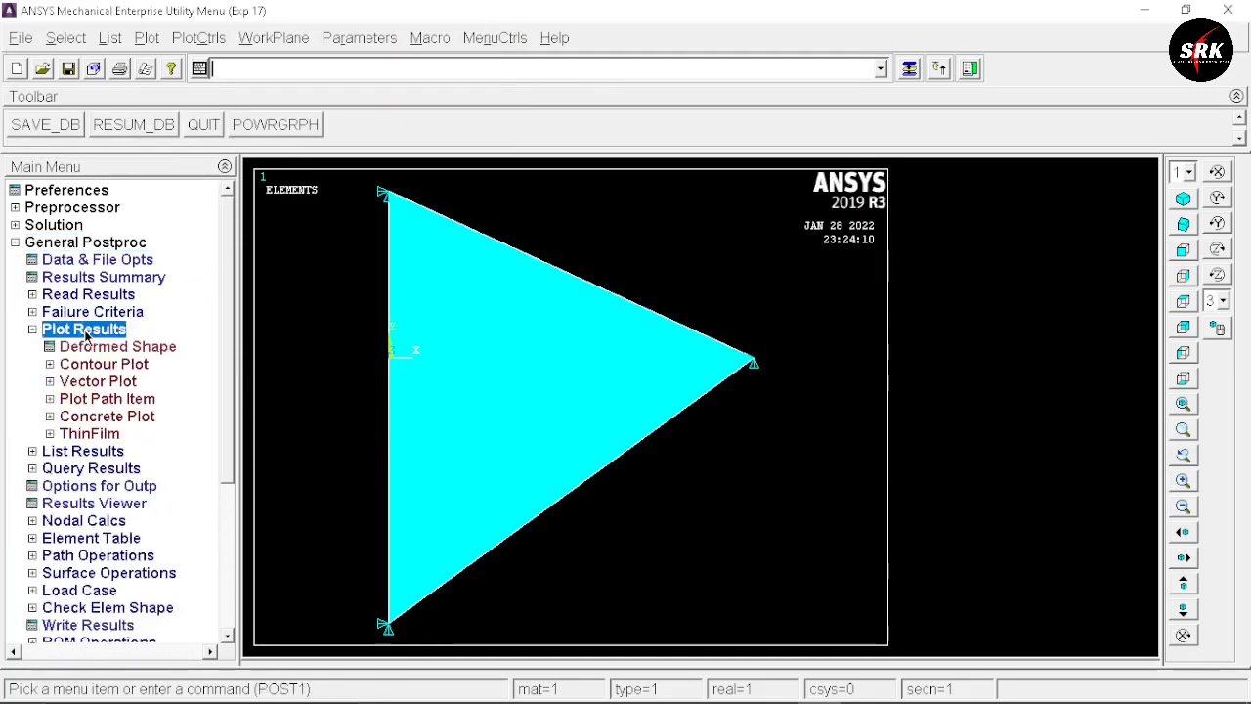
{"action": "left_click", "coordinate": [115, 366]}
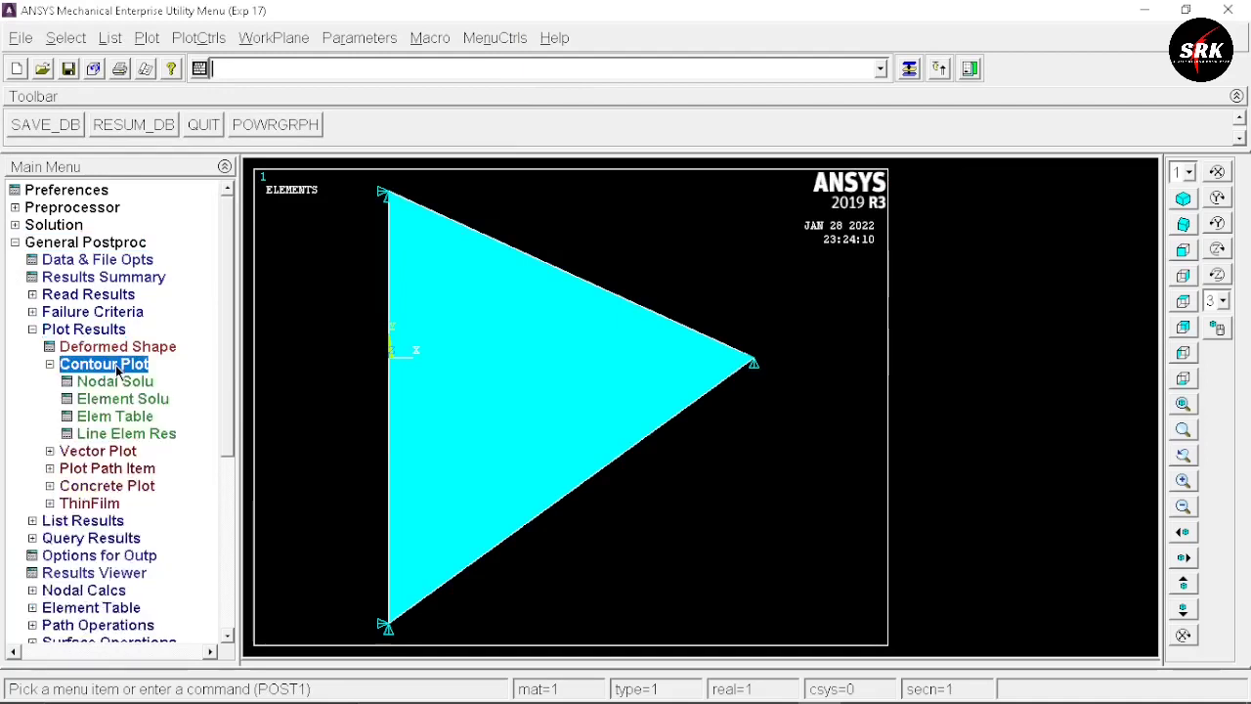
{"action": "left_click", "coordinate": [114, 382]}
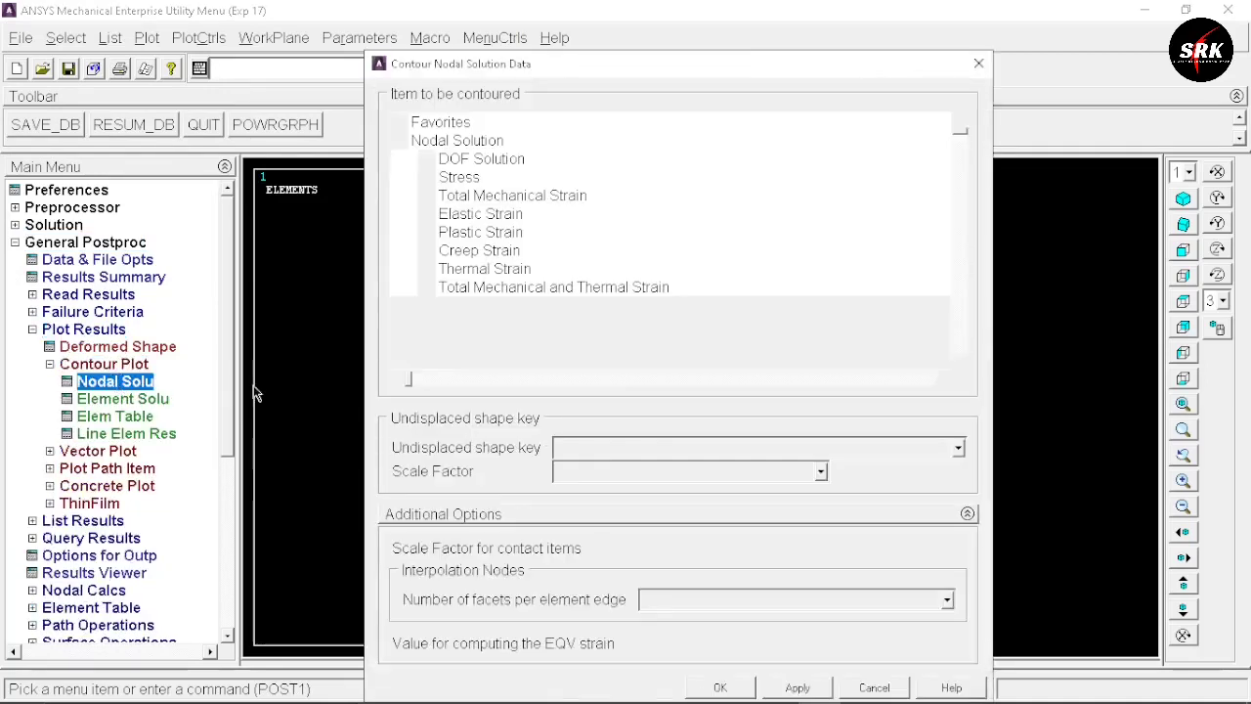
{"action": "left_click", "coordinate": [492, 213]}
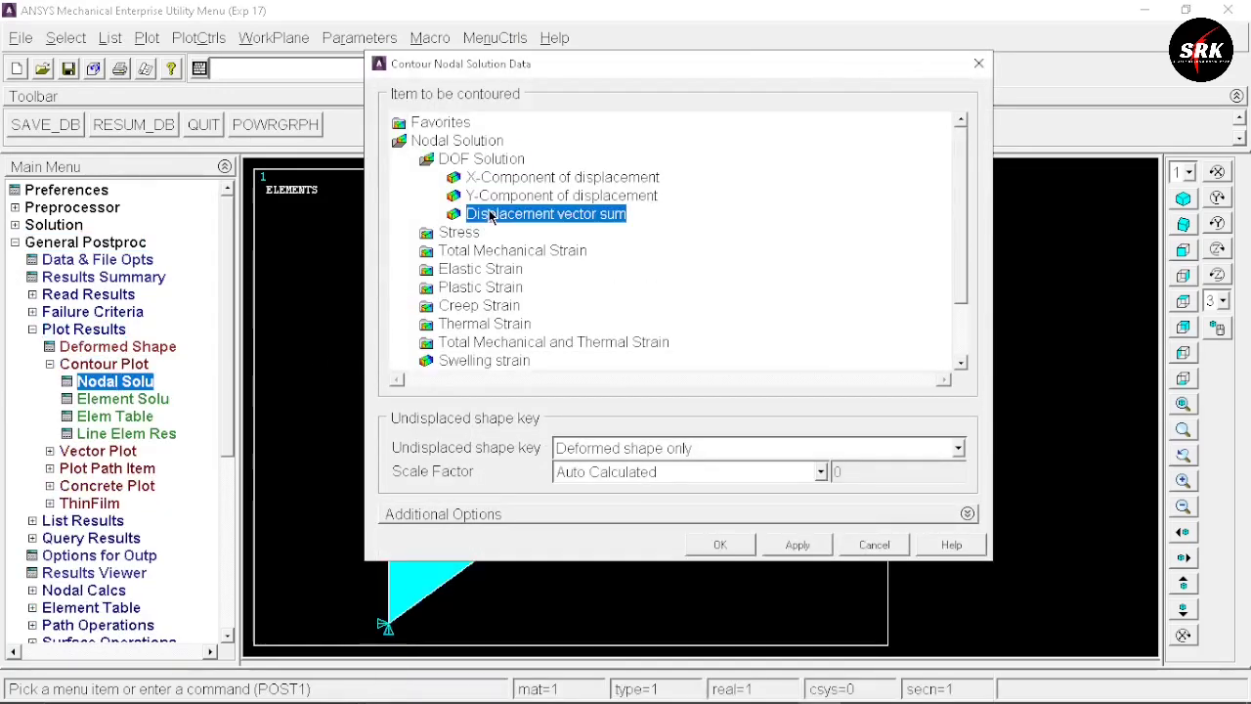
{"action": "left_click", "coordinate": [730, 548]}
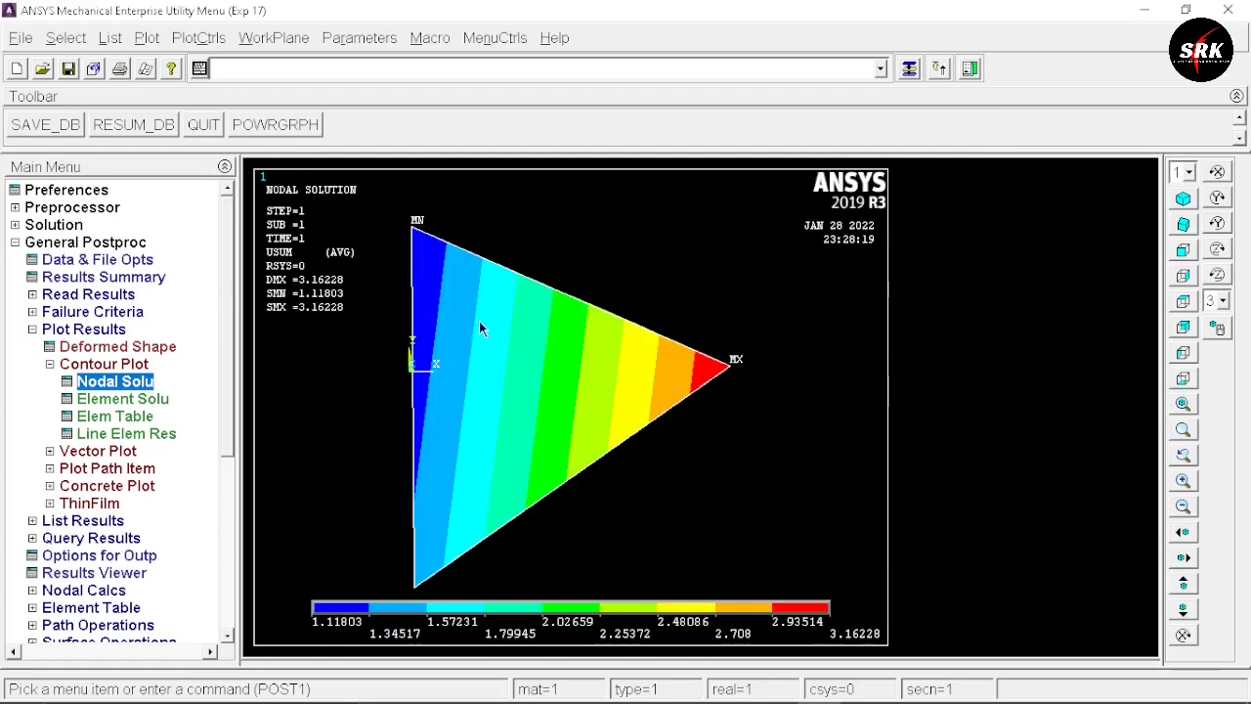
- Turn on /ESHAPE element shapes from real constants and switch to isometric view
{"action": "left_click", "coordinate": [213, 39]}
{"action": "mouse_move", "coordinate": [221, 158]}
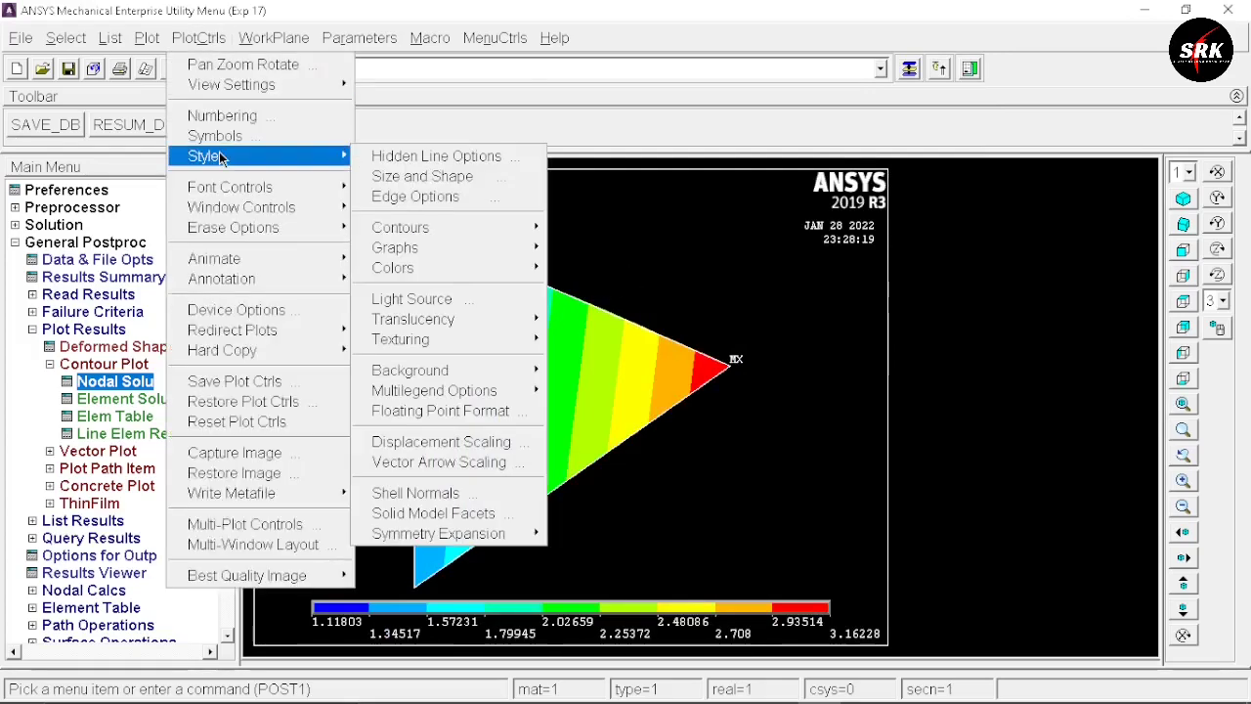
{"action": "left_click", "coordinate": [421, 175]}
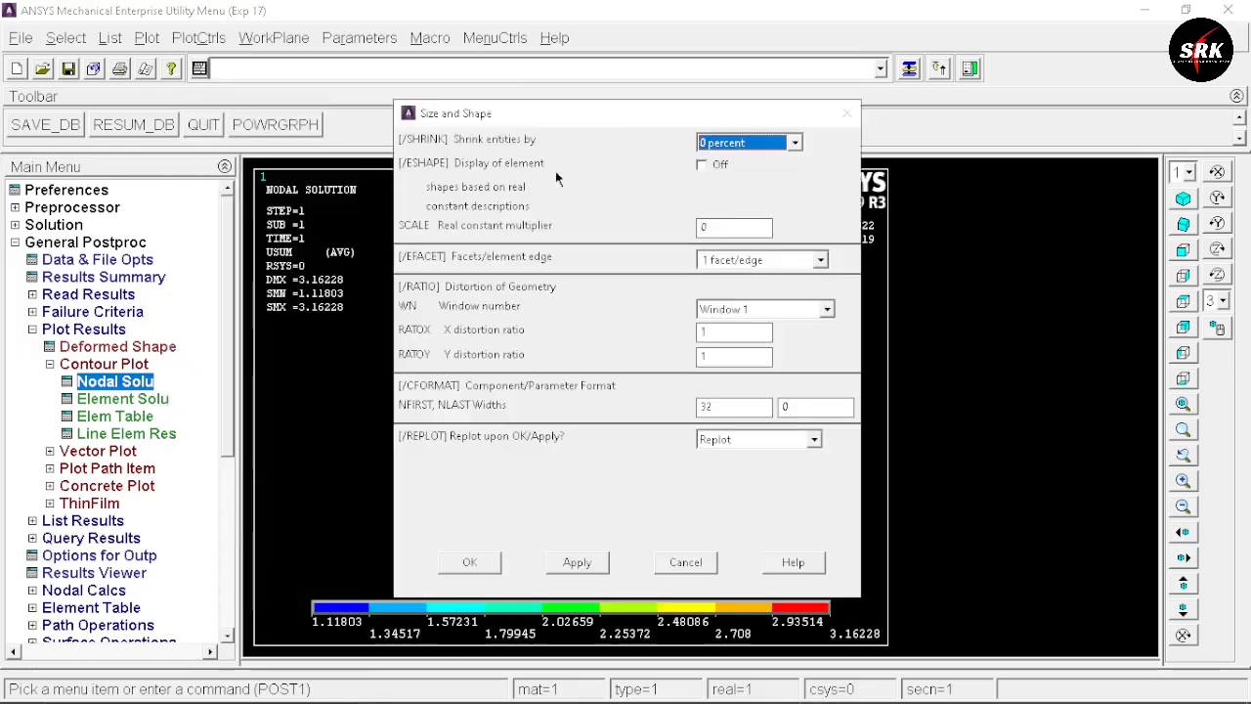
{"action": "left_click", "coordinate": [714, 166]}
{"action": "left_click", "coordinate": [447, 562]}
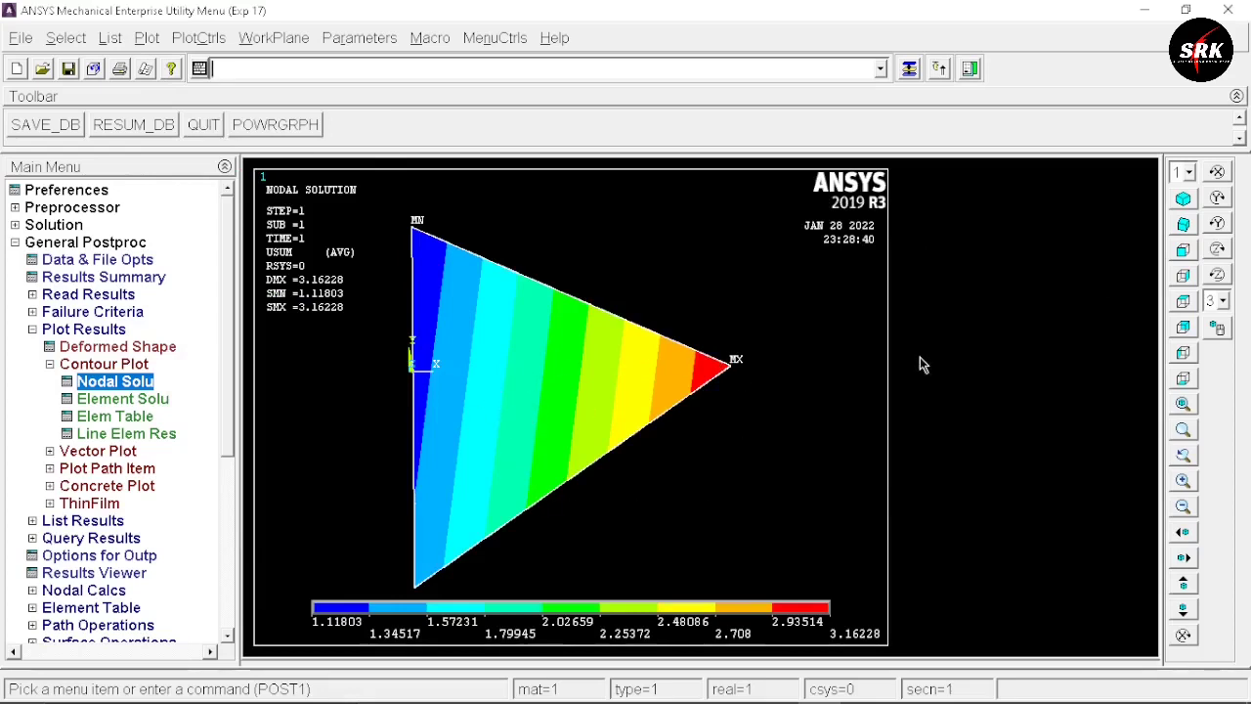
{"action": "left_click", "coordinate": [1184, 198]}
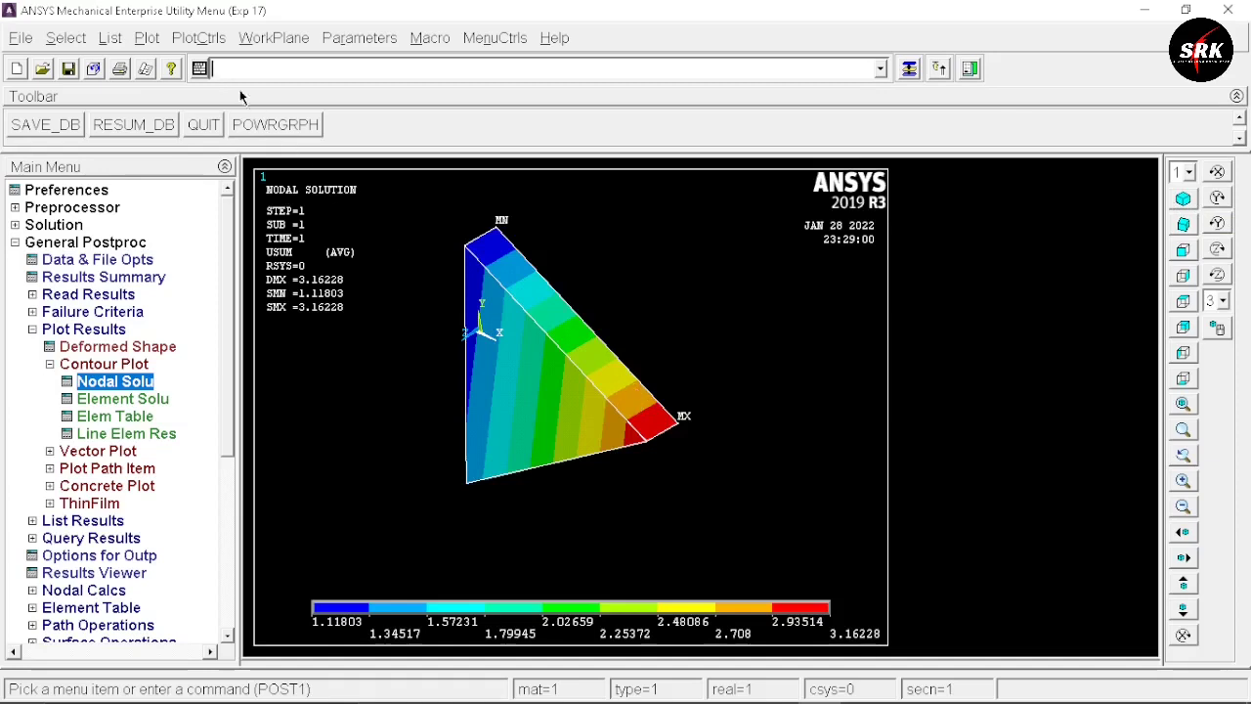
{"action": "left_click", "coordinate": [200, 39]}
- Save a hard copy of the contour plot to file in JPEG format
{"action": "mouse_move", "coordinate": [259, 351]}
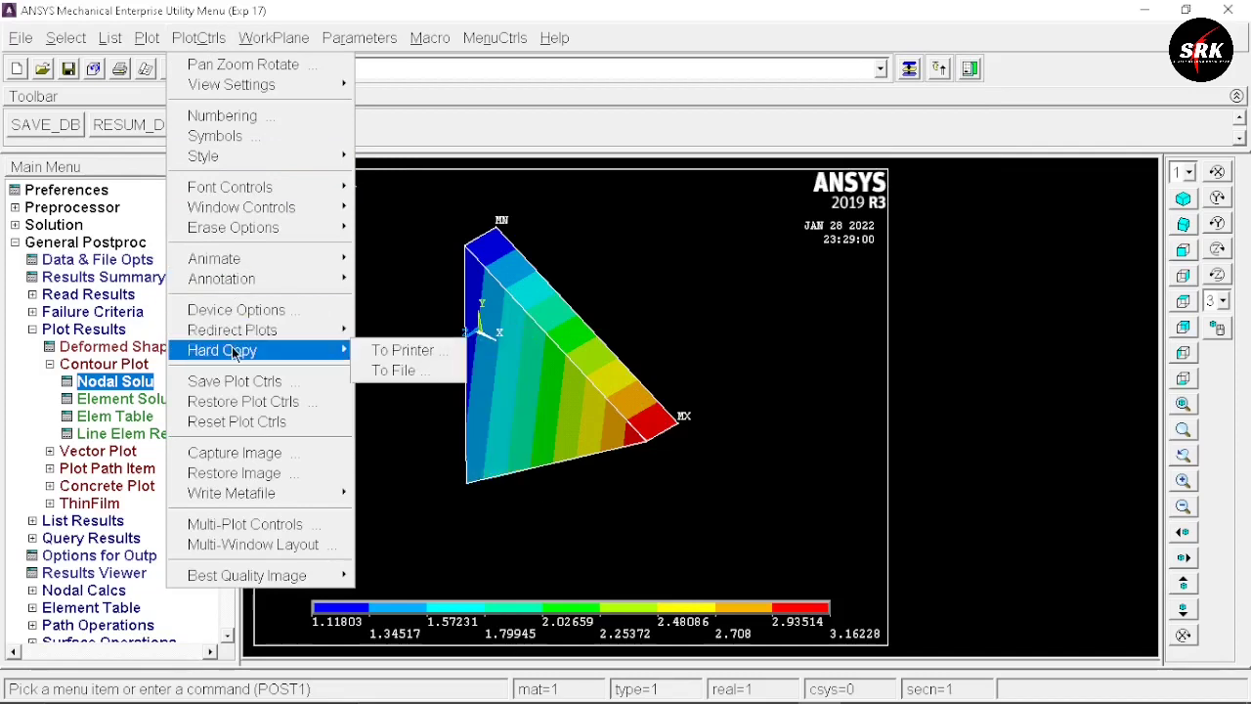
{"action": "left_click", "coordinate": [403, 370]}
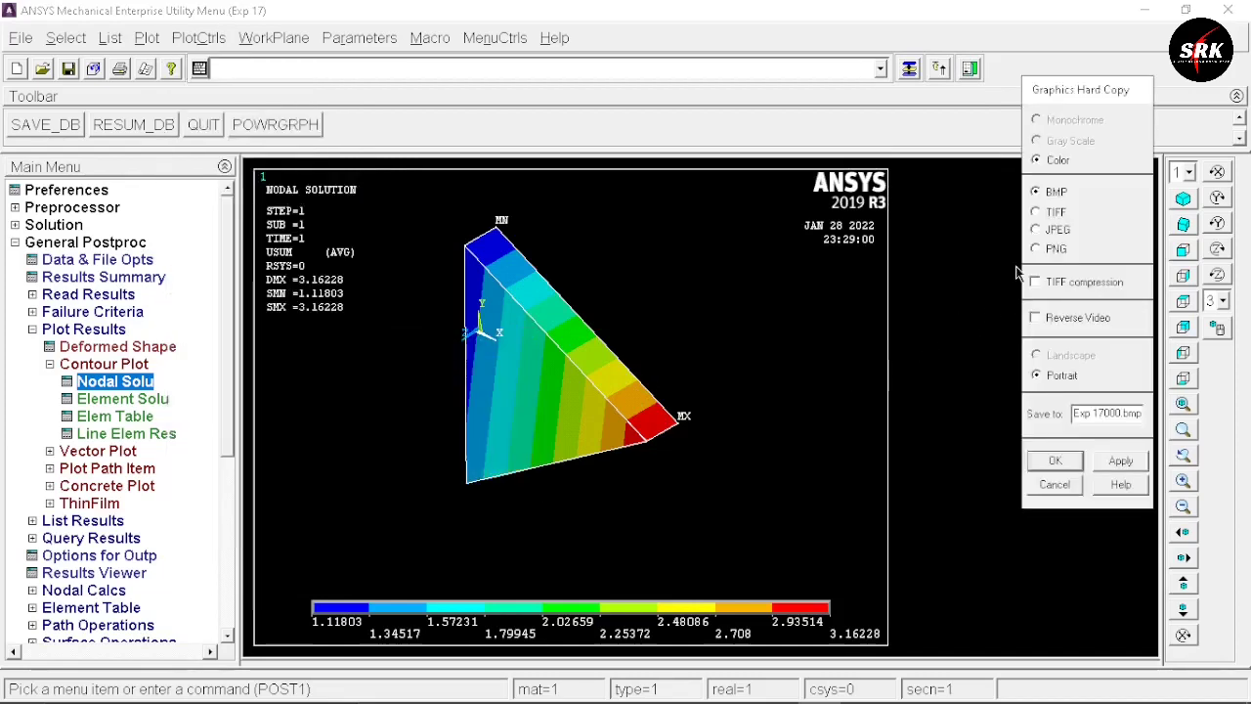
{"action": "left_click", "coordinate": [1057, 230]}
{"action": "left_click", "coordinate": [1056, 461]}
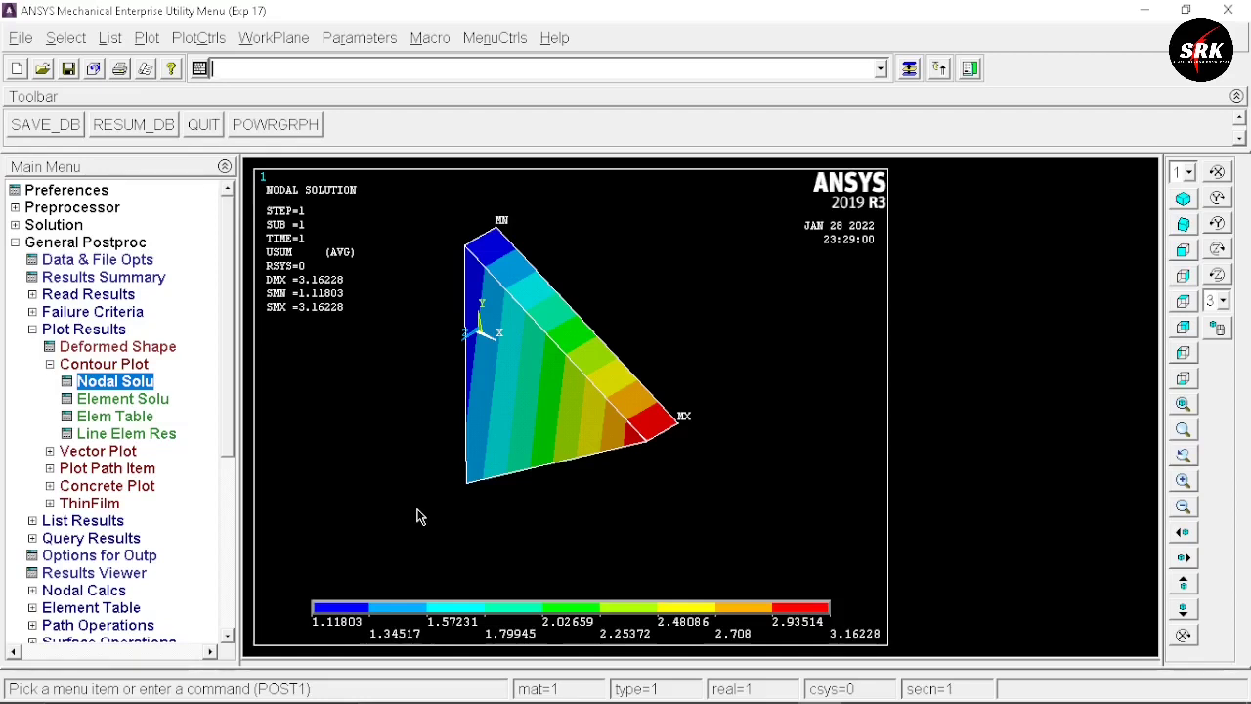
- Contour the X-component of total mechanical strain, uniform at 0.041958
{"action": "left_click", "coordinate": [120, 382]}
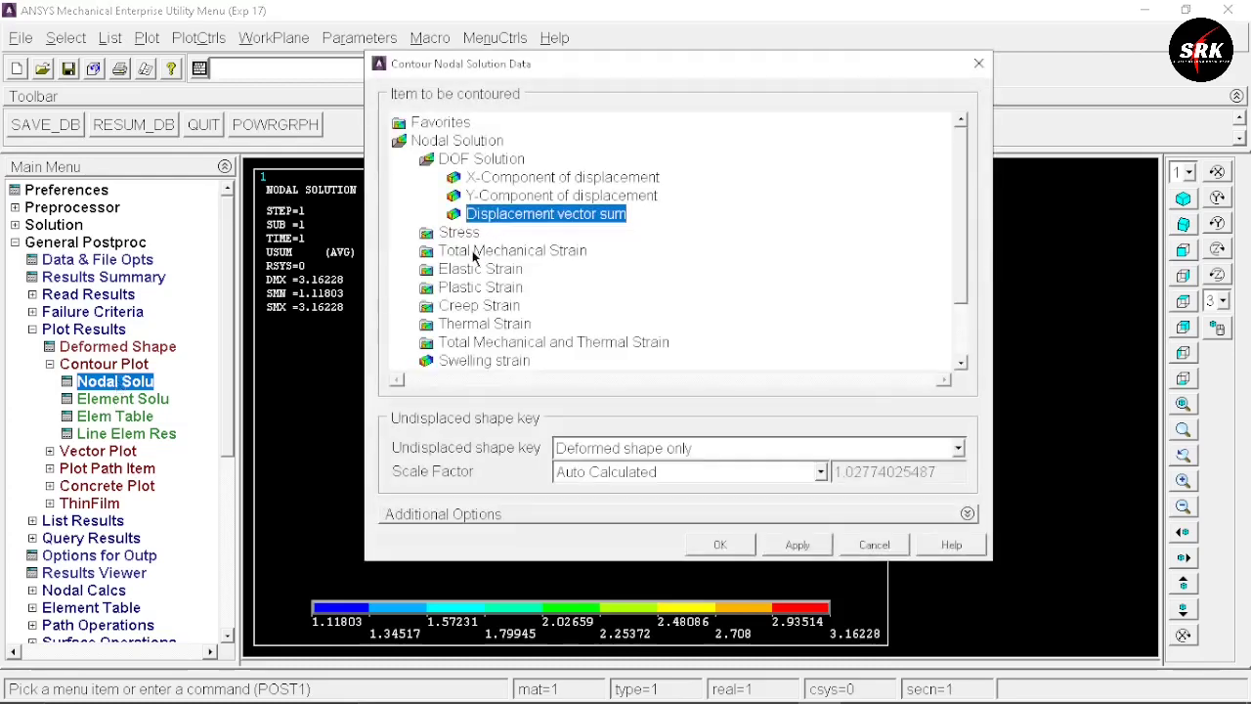
{"action": "left_click", "coordinate": [473, 253]}
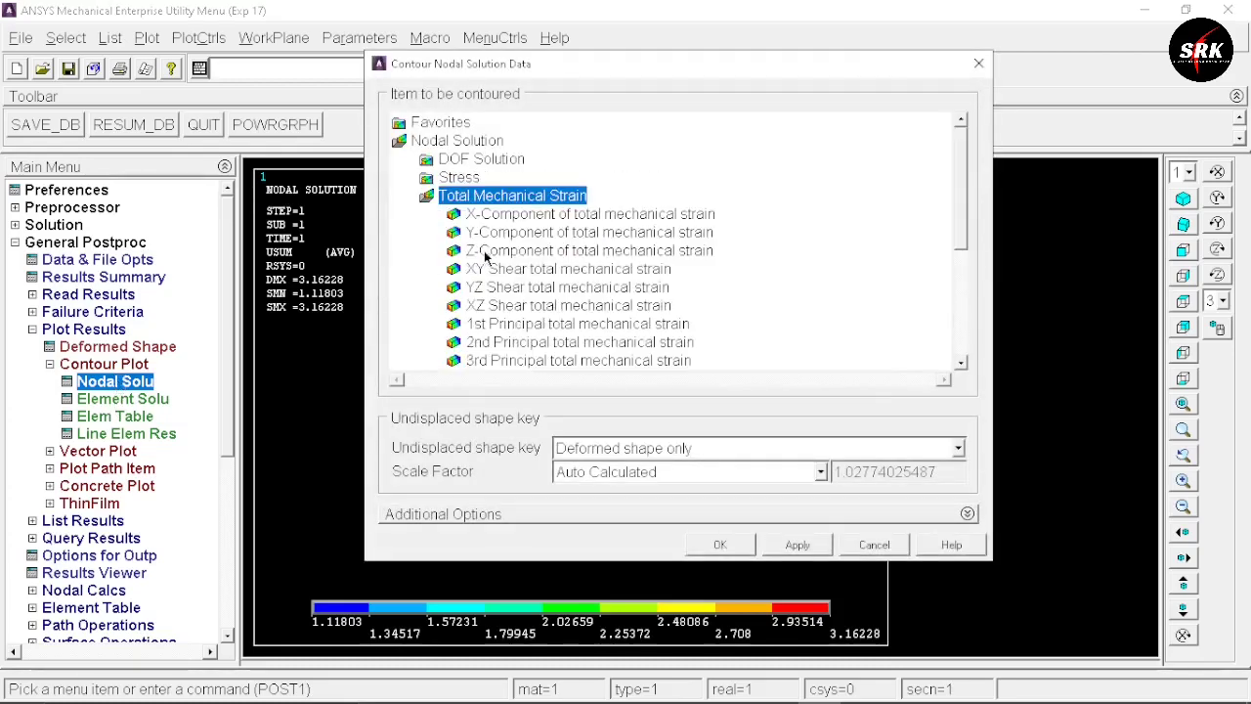
{"action": "left_click", "coordinate": [531, 214]}
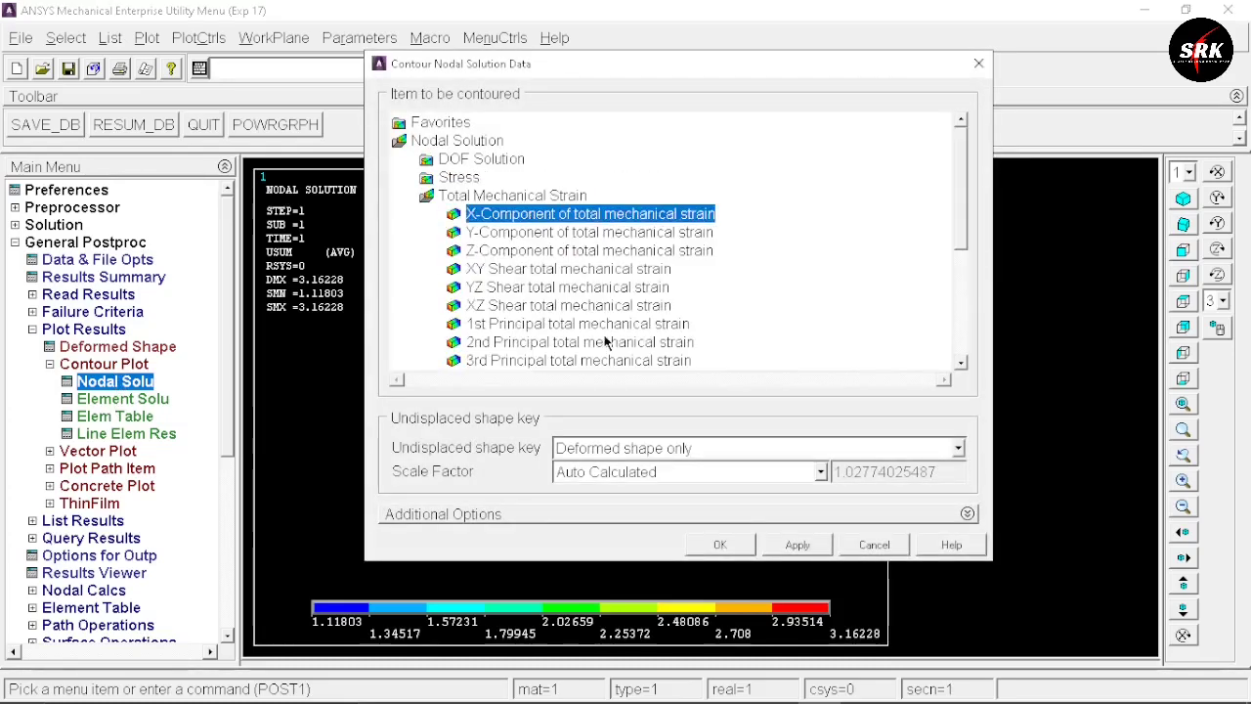
{"action": "left_click", "coordinate": [738, 547]}
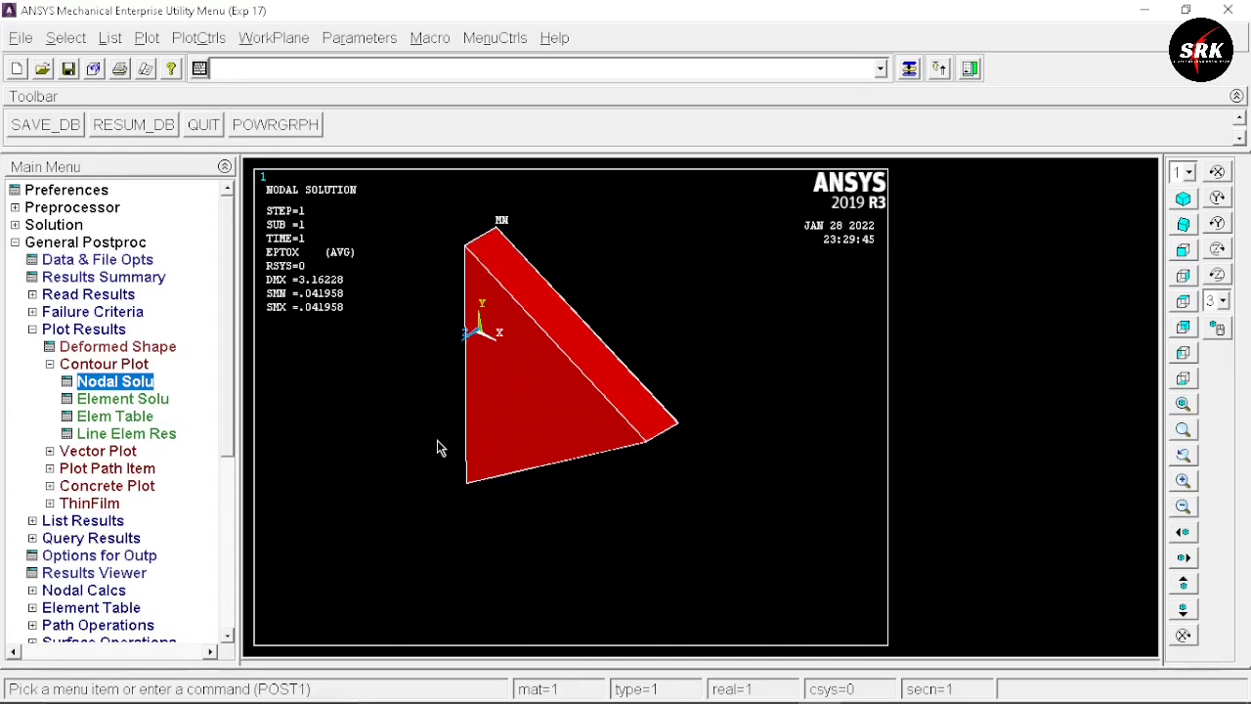
{"action": "left_click", "coordinate": [158, 348]}
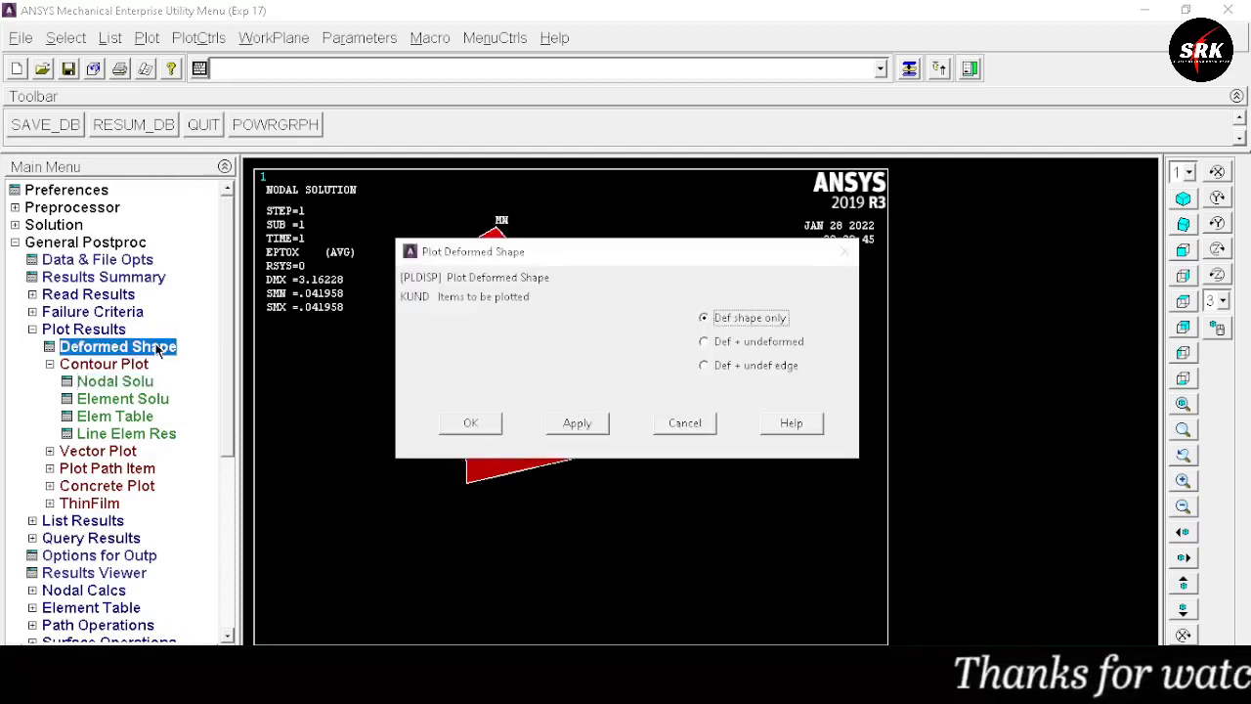
- Plot Def + undeformed shape, then animate the deformed shape with Def + undeformed over 10 frames
{"action": "left_click", "coordinate": [759, 343]}
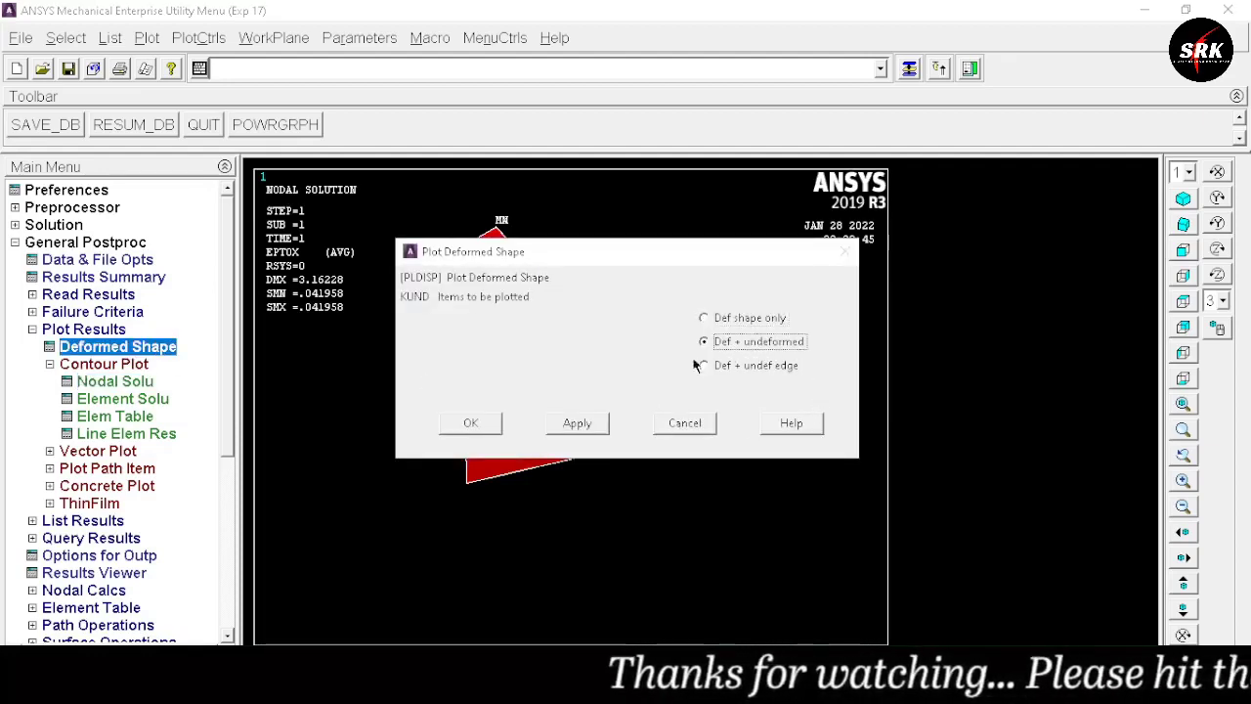
{"action": "left_click", "coordinate": [473, 423]}
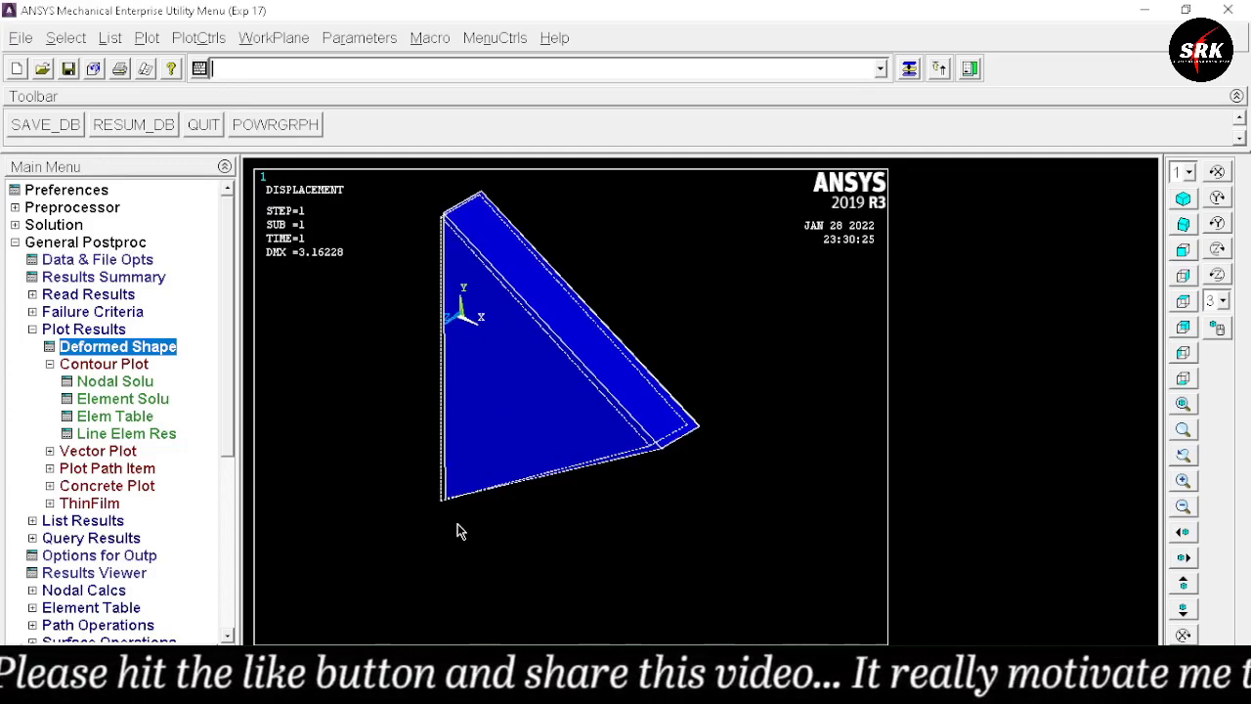
{"action": "left_click", "coordinate": [207, 37]}
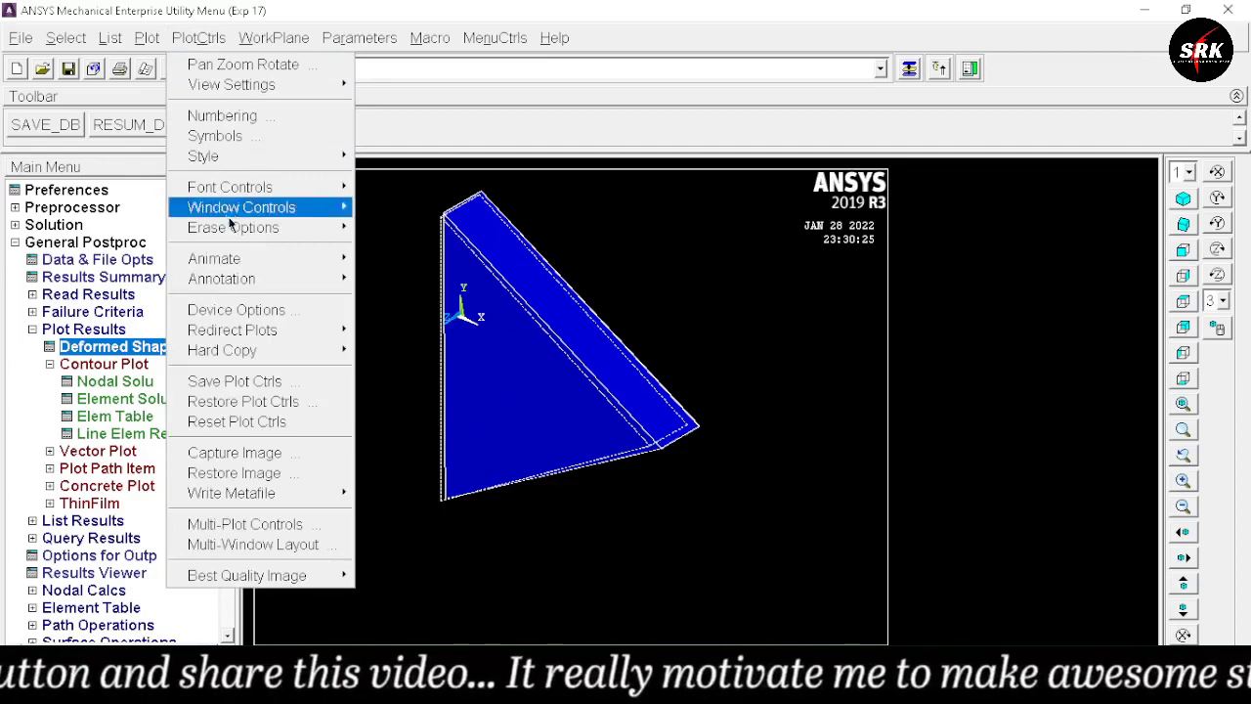
{"action": "mouse_move", "coordinate": [227, 257]}
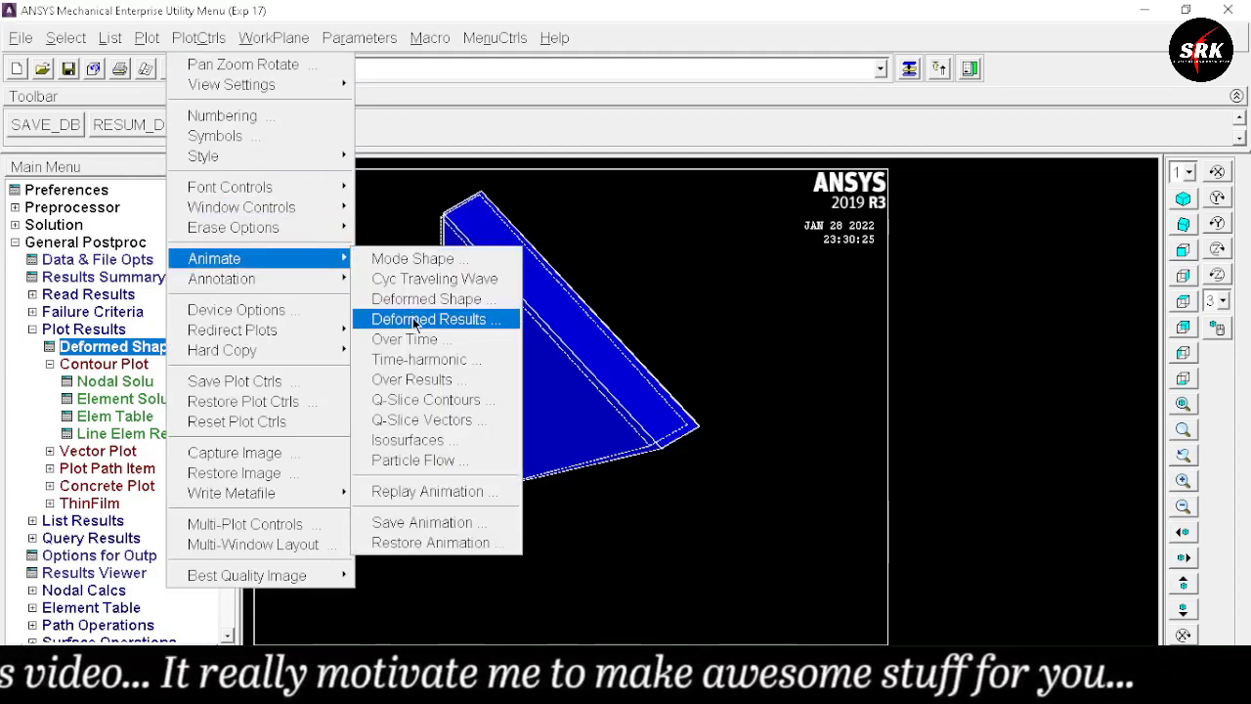
{"action": "left_click", "coordinate": [420, 299]}
{"action": "left_click", "coordinate": [729, 372]}
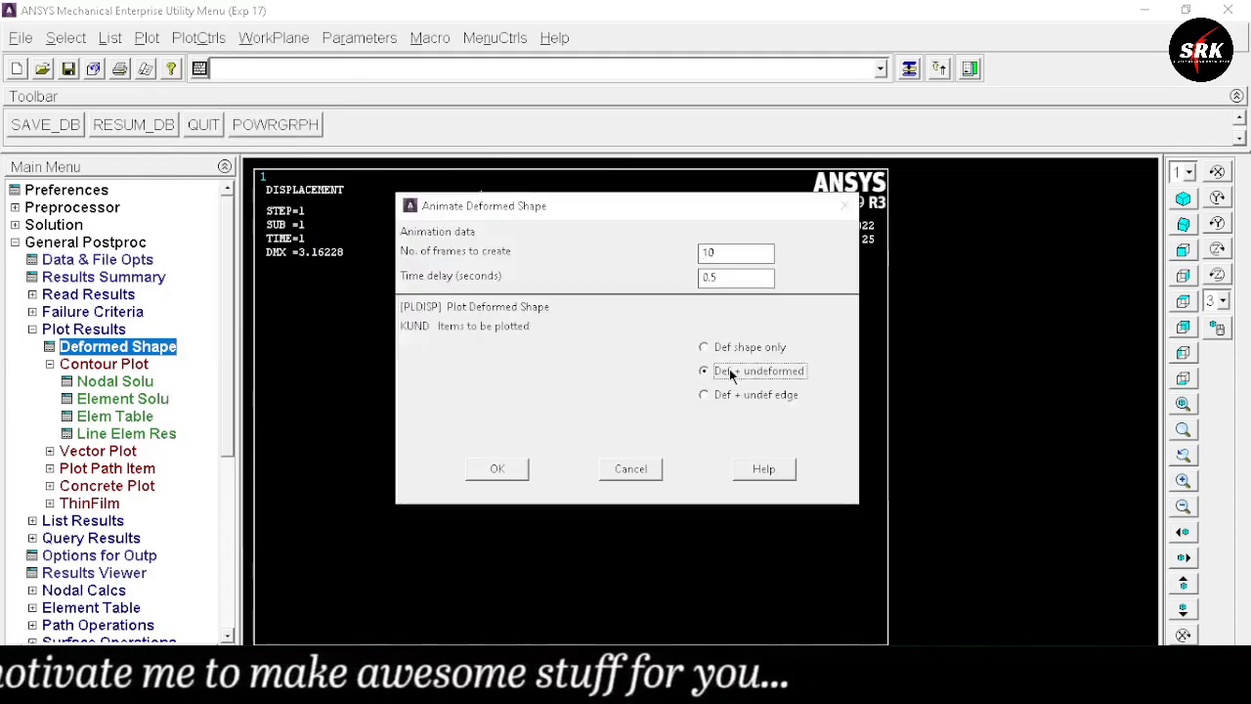
{"action": "left_click", "coordinate": [498, 469]}
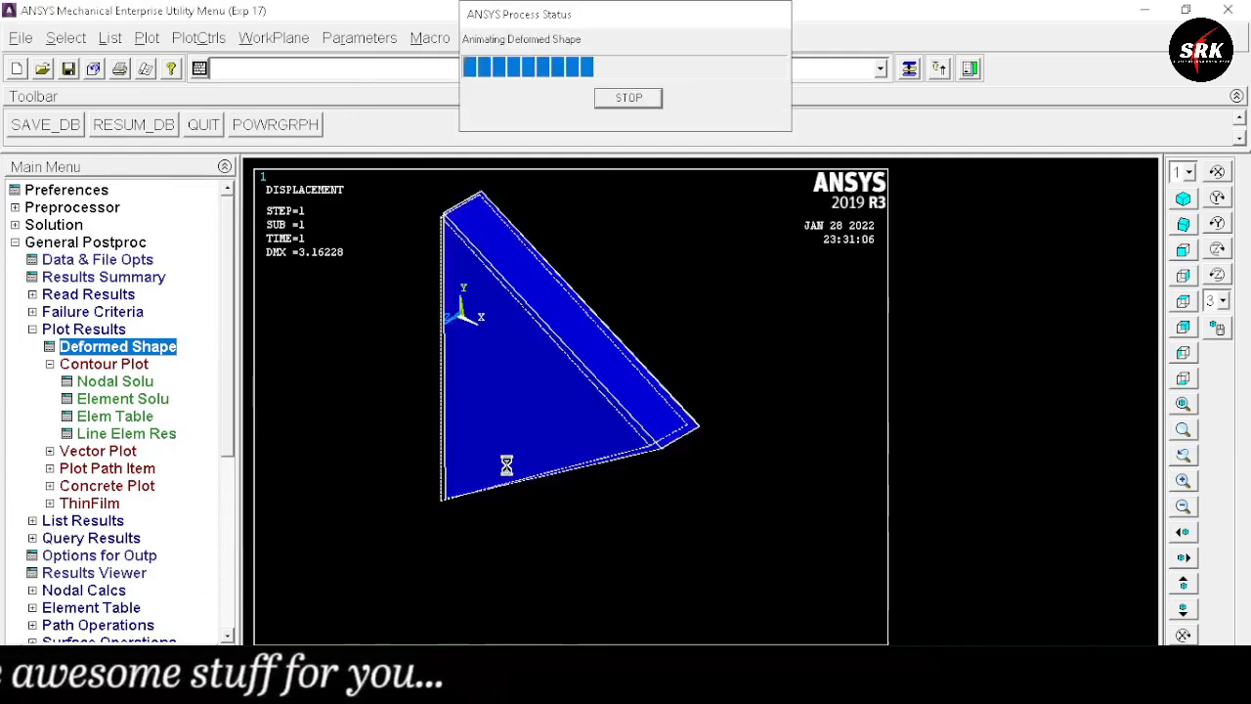